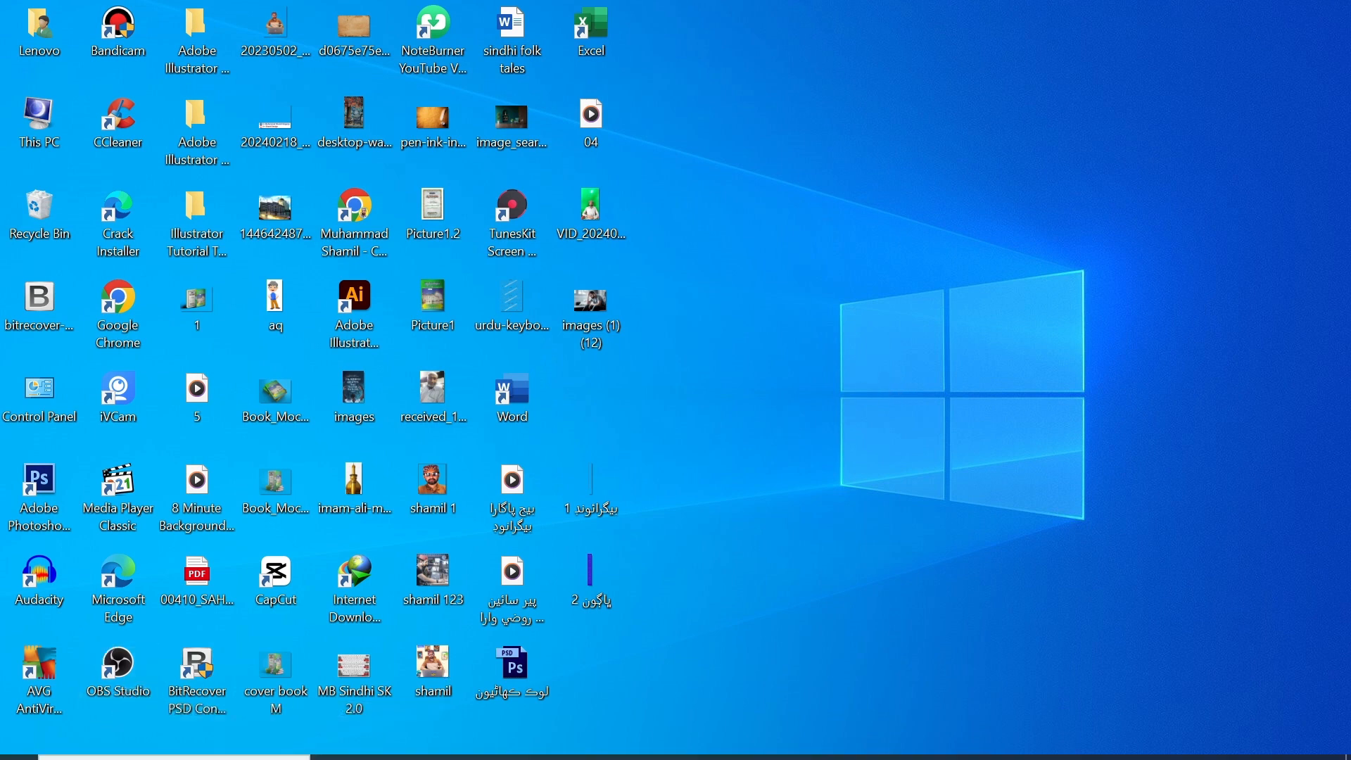
left_click(615, 746)
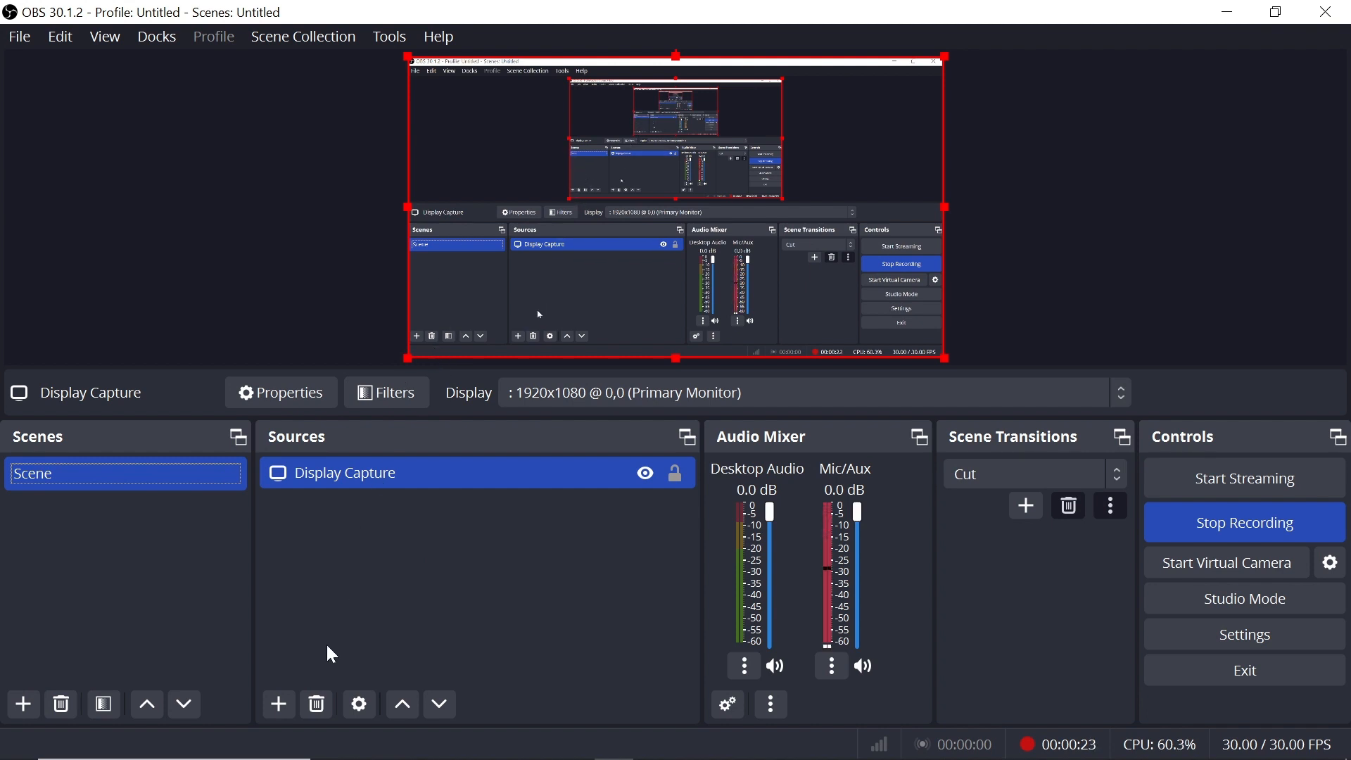
left_click(1225, 12)
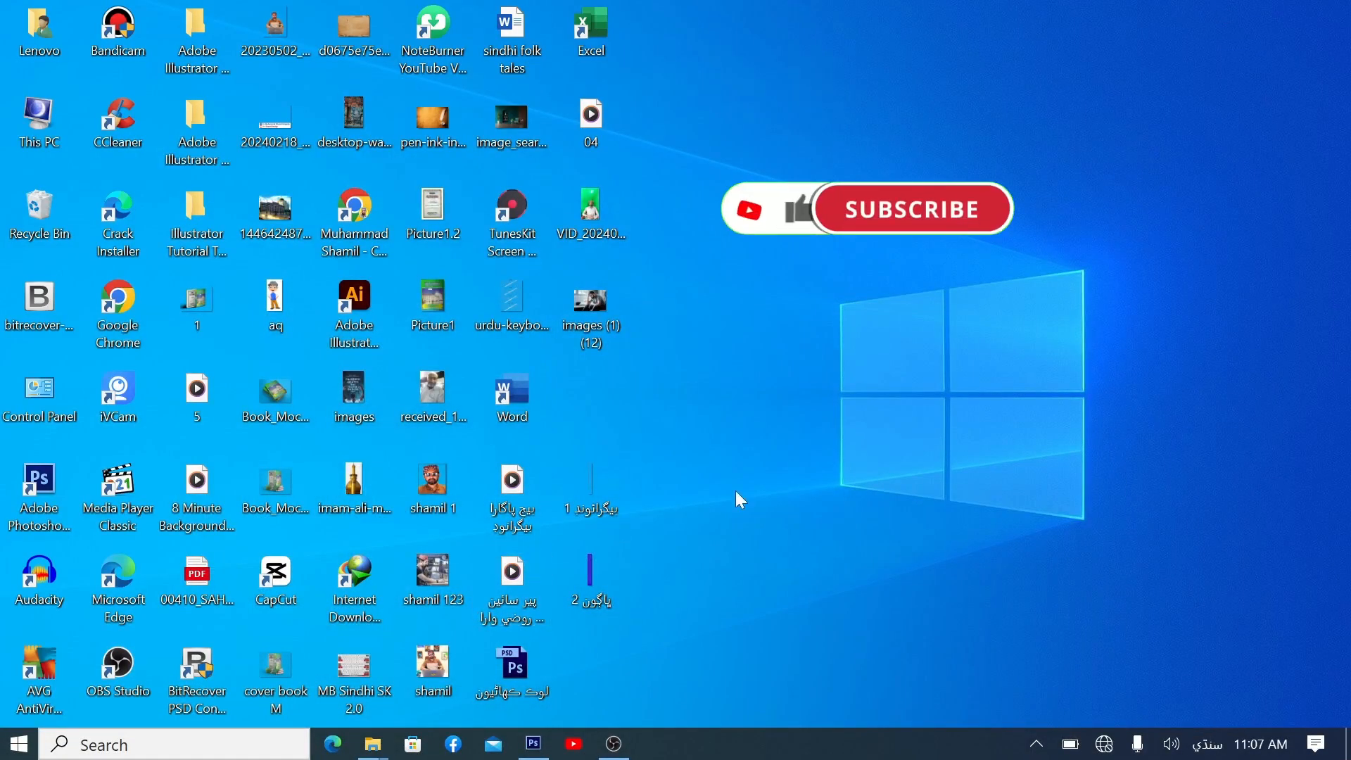
Switch to Photoshop and start a new document with a width of 1280 pixels and a height of 780 pixels.
left_click(532, 744)
left_click(56, 15)
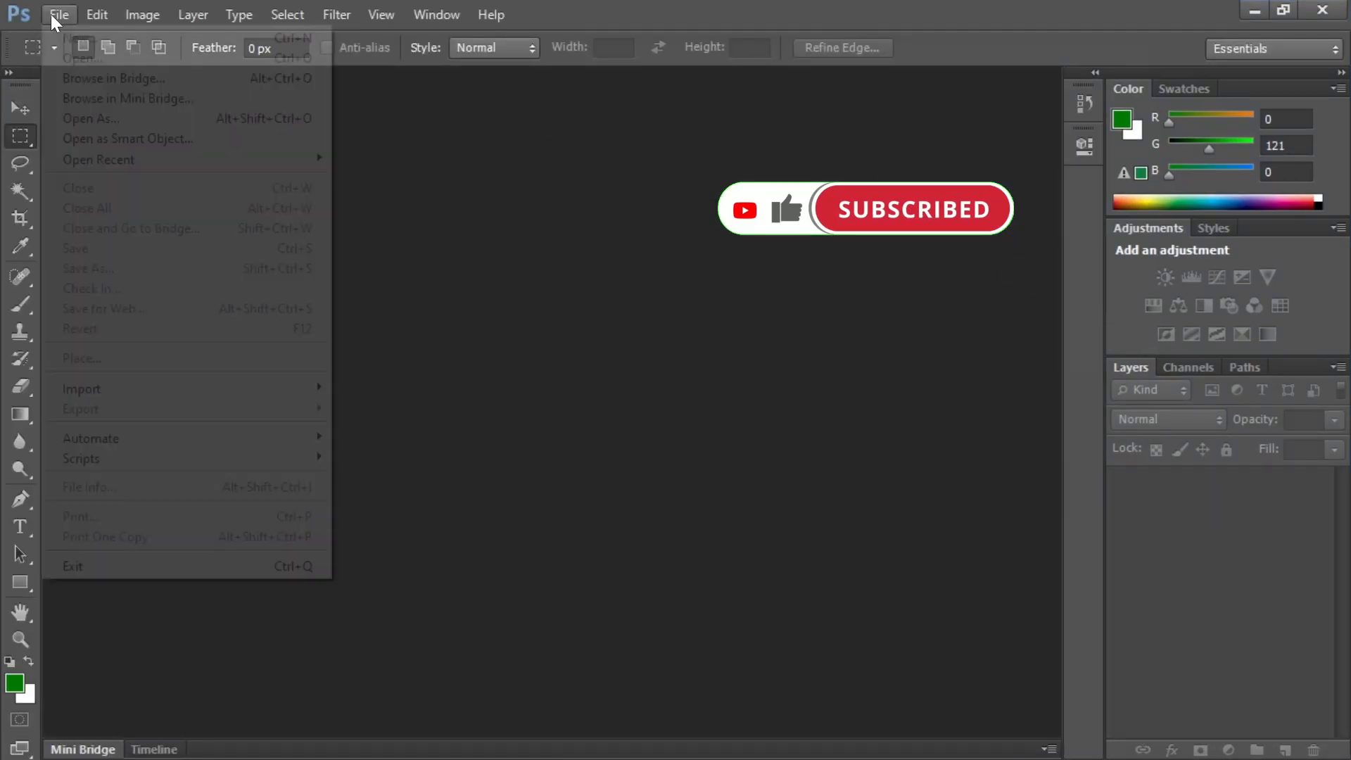
left_click(59, 36)
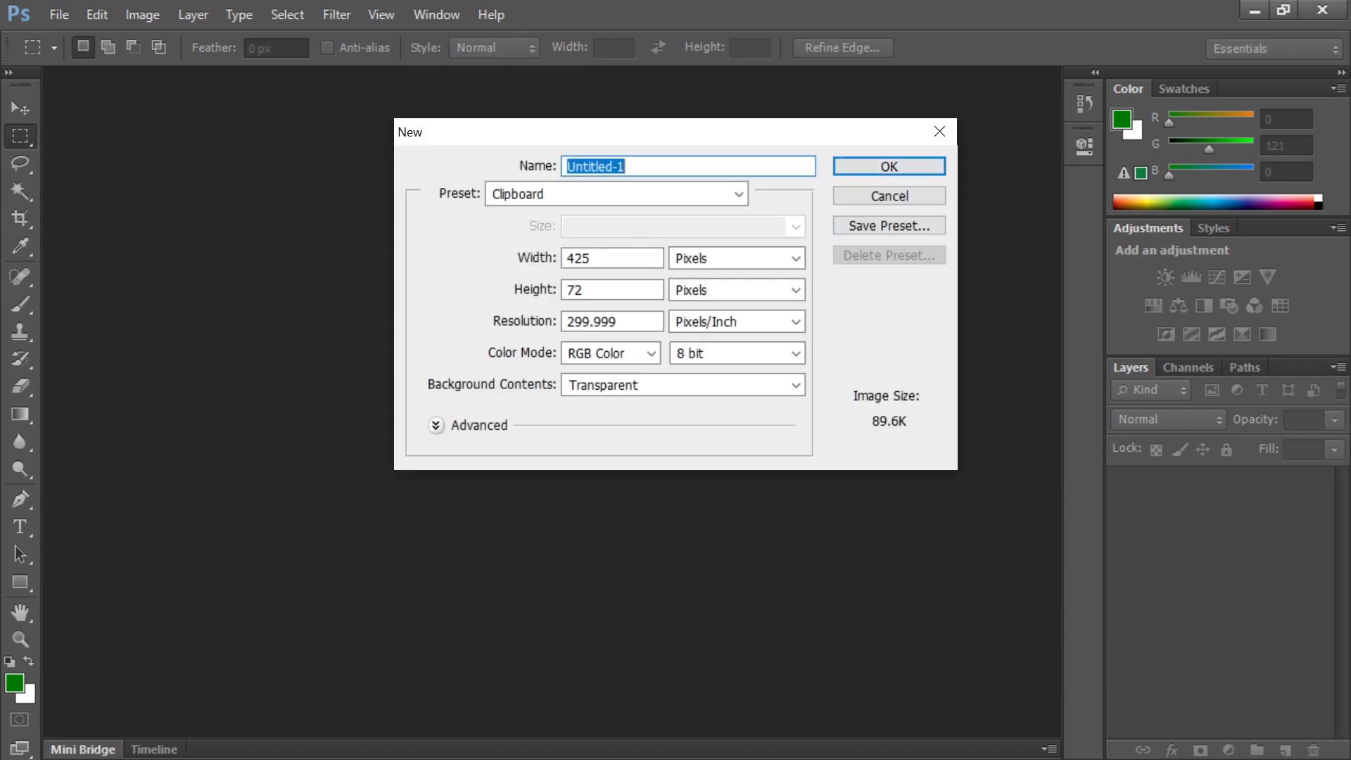
left_click(533, 258)
type("127")
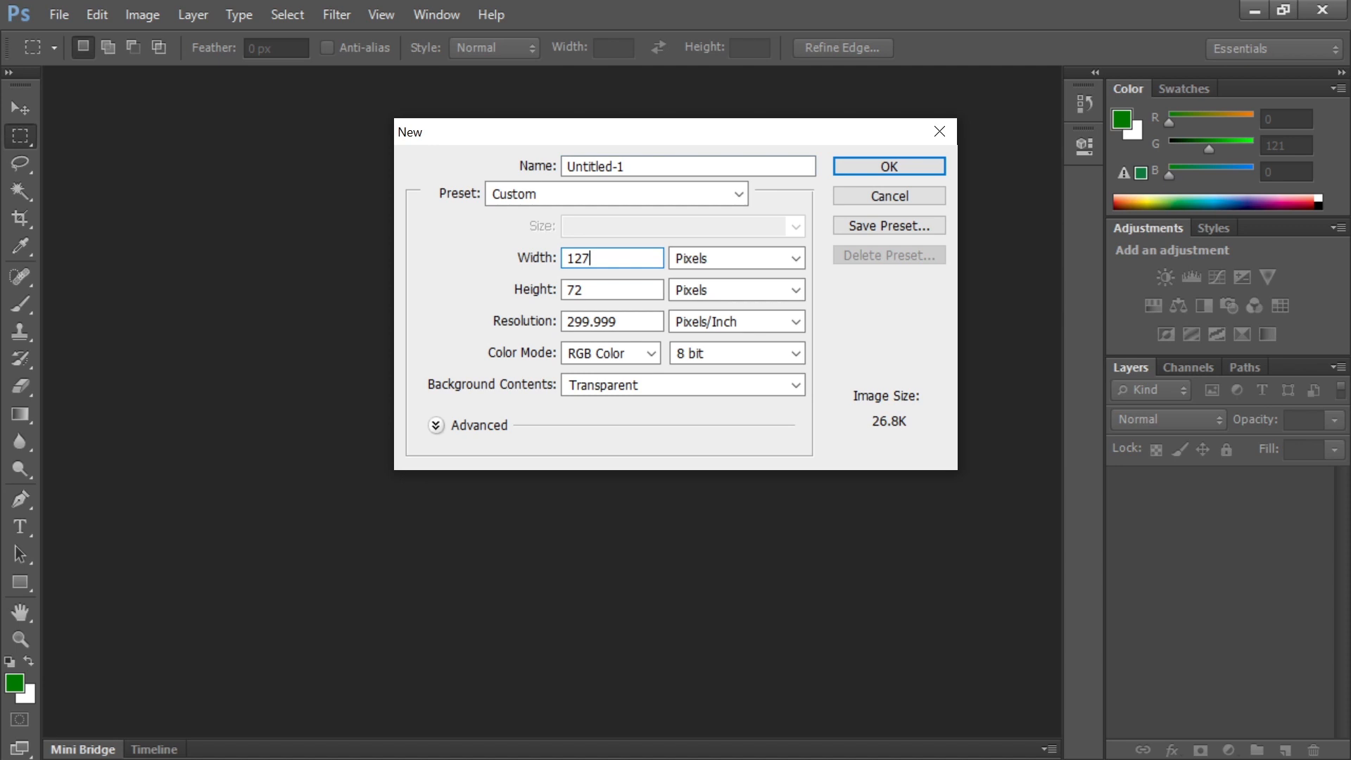
key("BackSpace")
type("80")
double_click(583, 289)
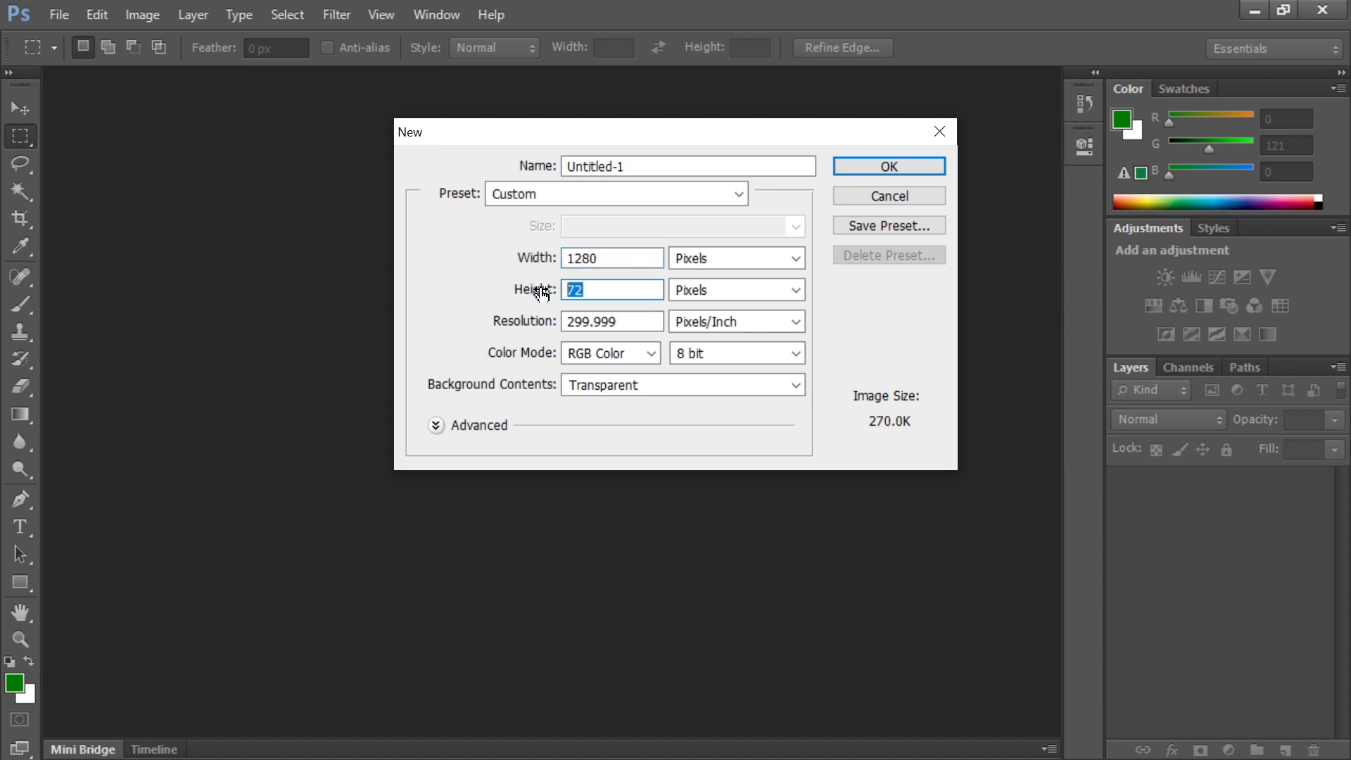
type("7")
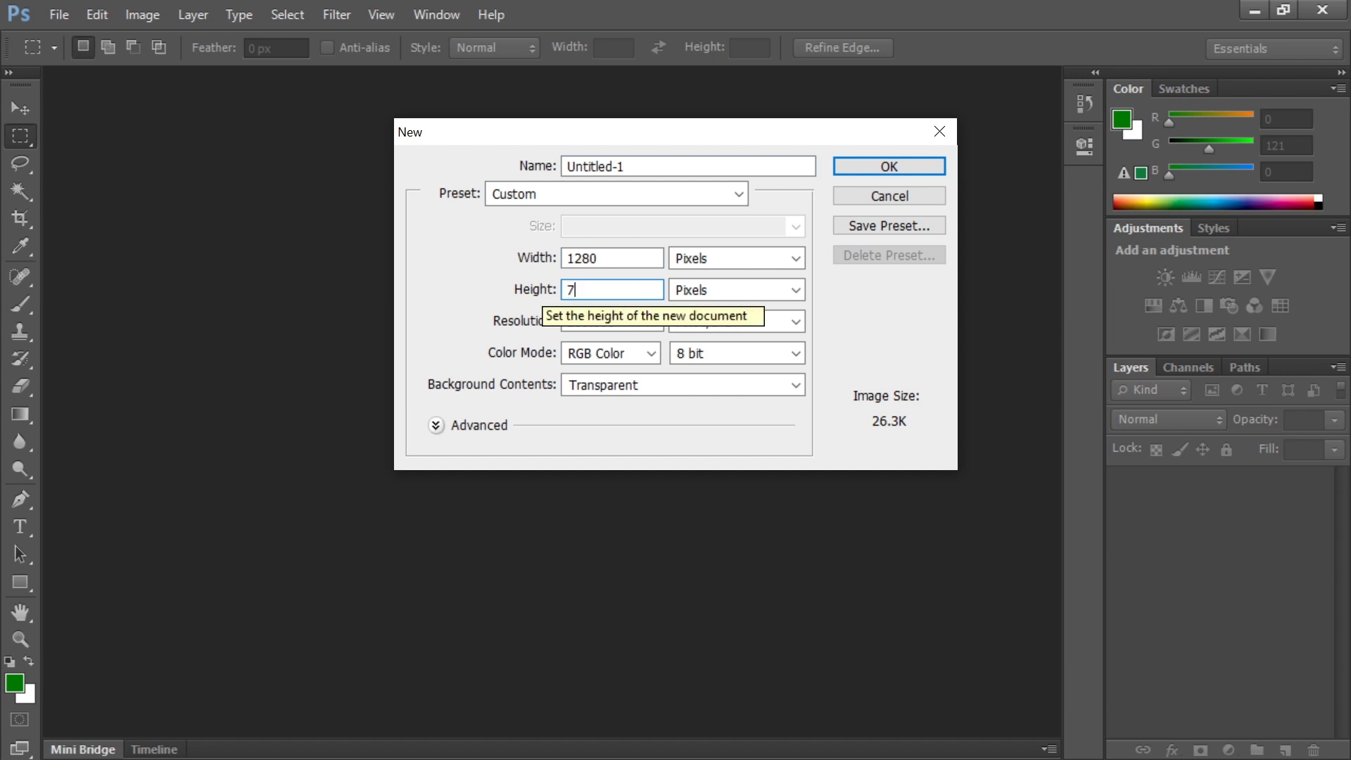
type("80")
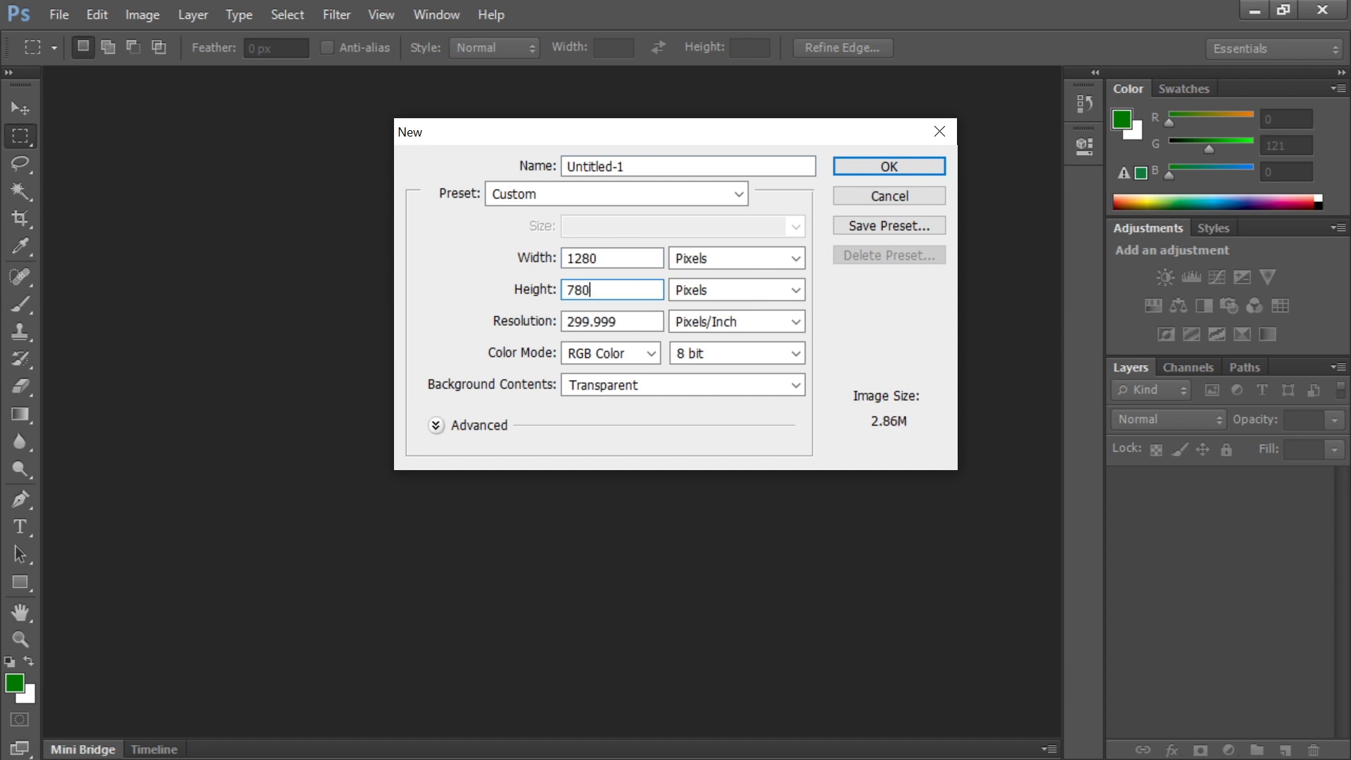
Set the new document's width to 1220 pixels and resolution to 72 pixels/inch, and create it.
left_click_drag(598, 258, 582, 259)
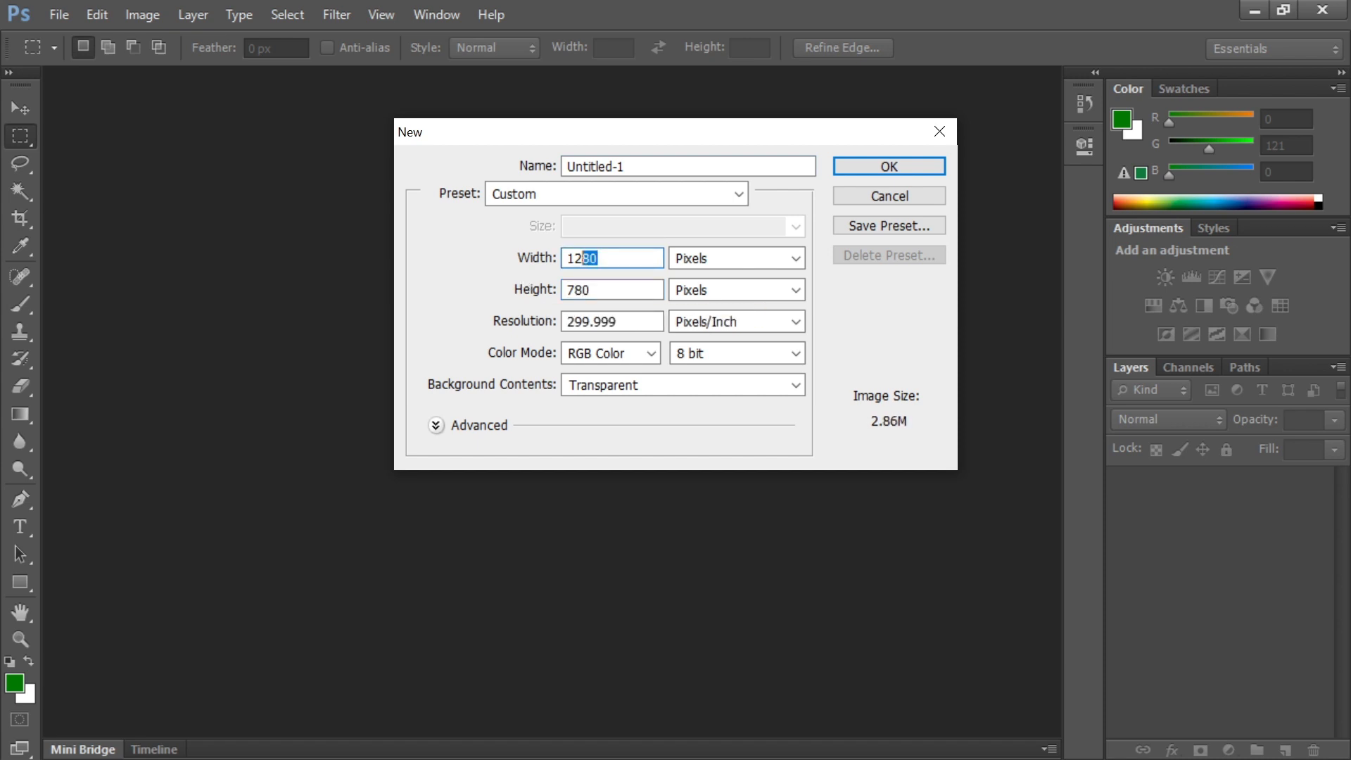
type("20")
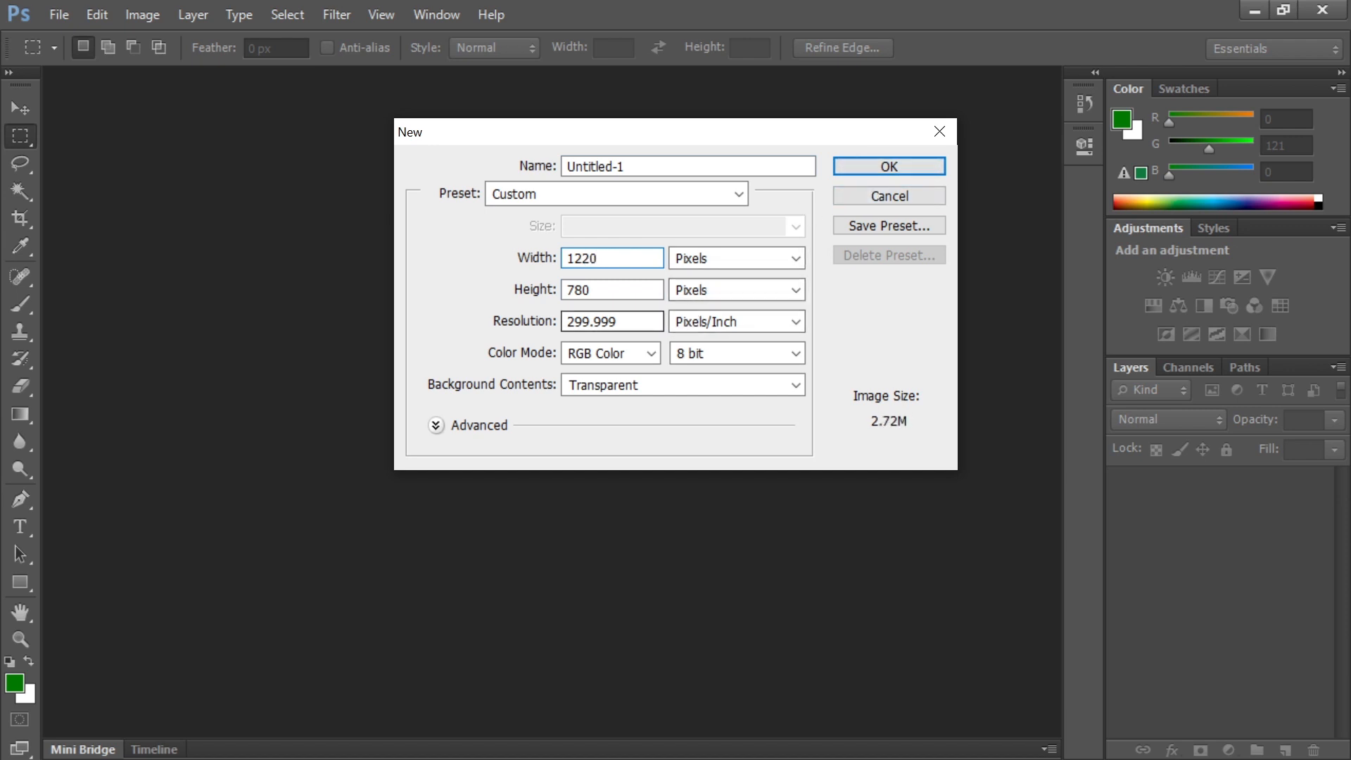
left_click_drag(621, 322, 511, 334)
type("73")
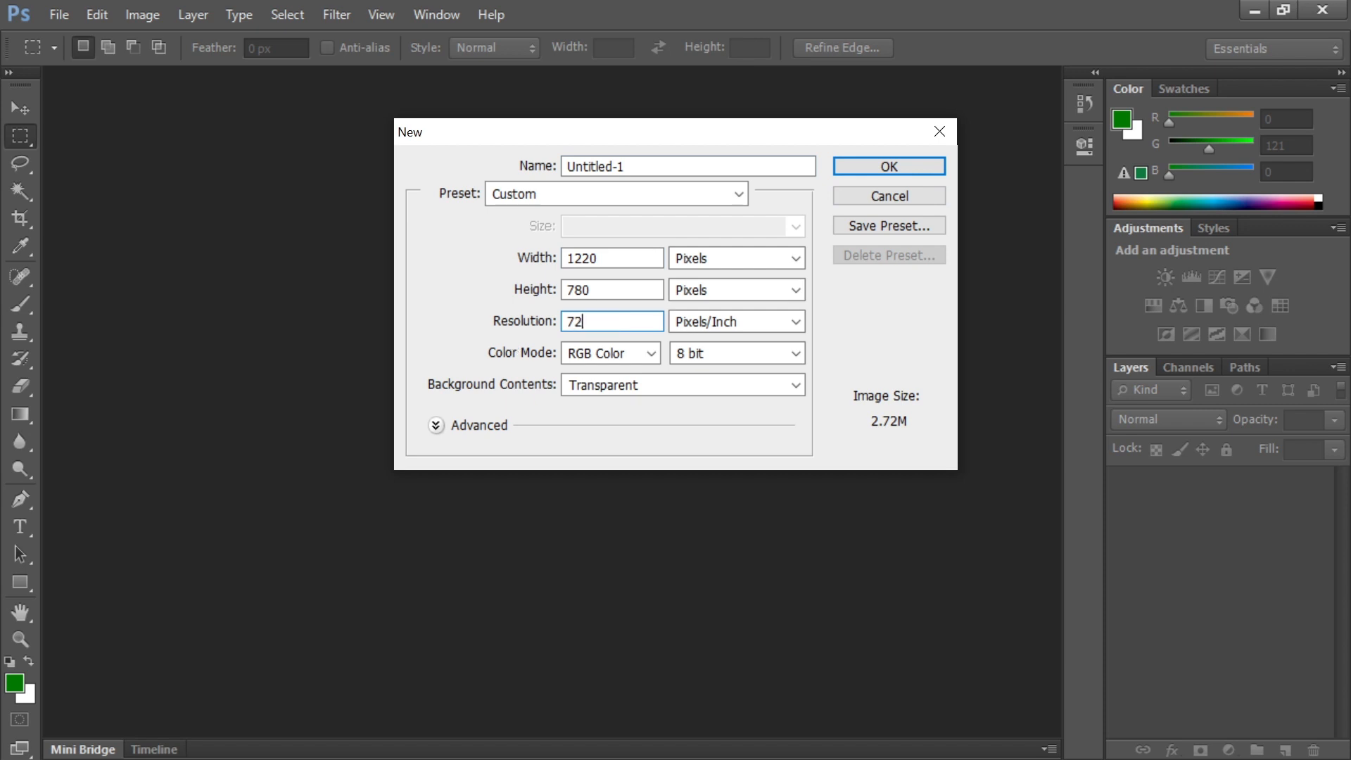
left_click(915, 162)
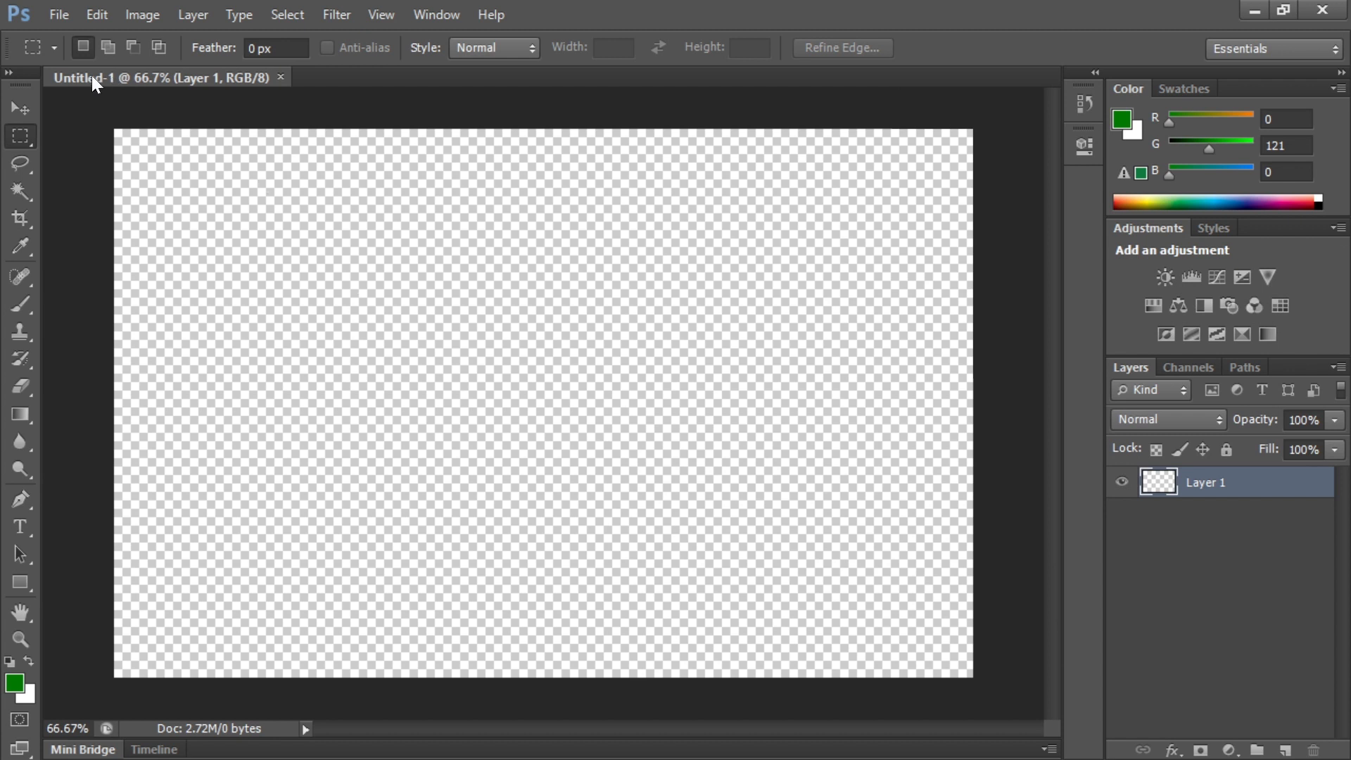
Create a second document from the Clipboard preset with transparent background contents, and close it again.
left_click(59, 16)
left_click(67, 33)
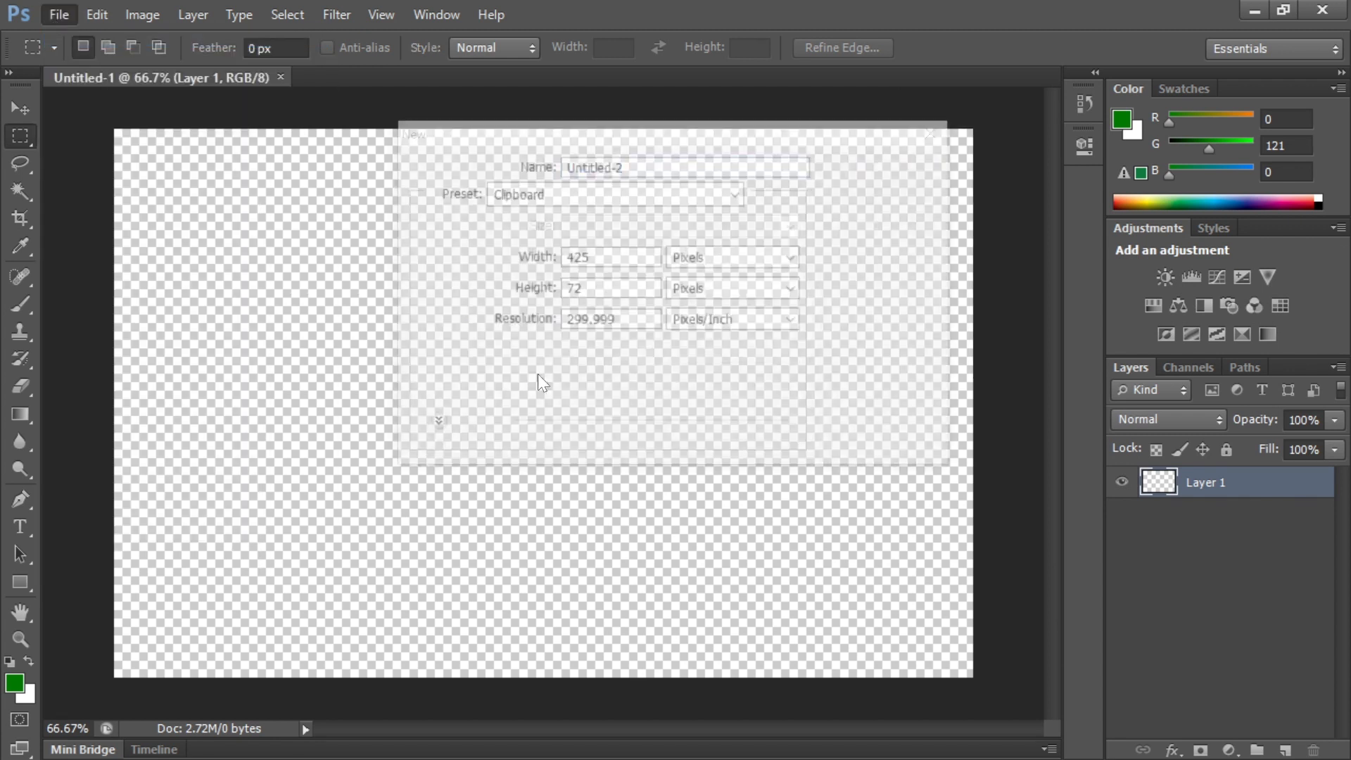
left_click(669, 386)
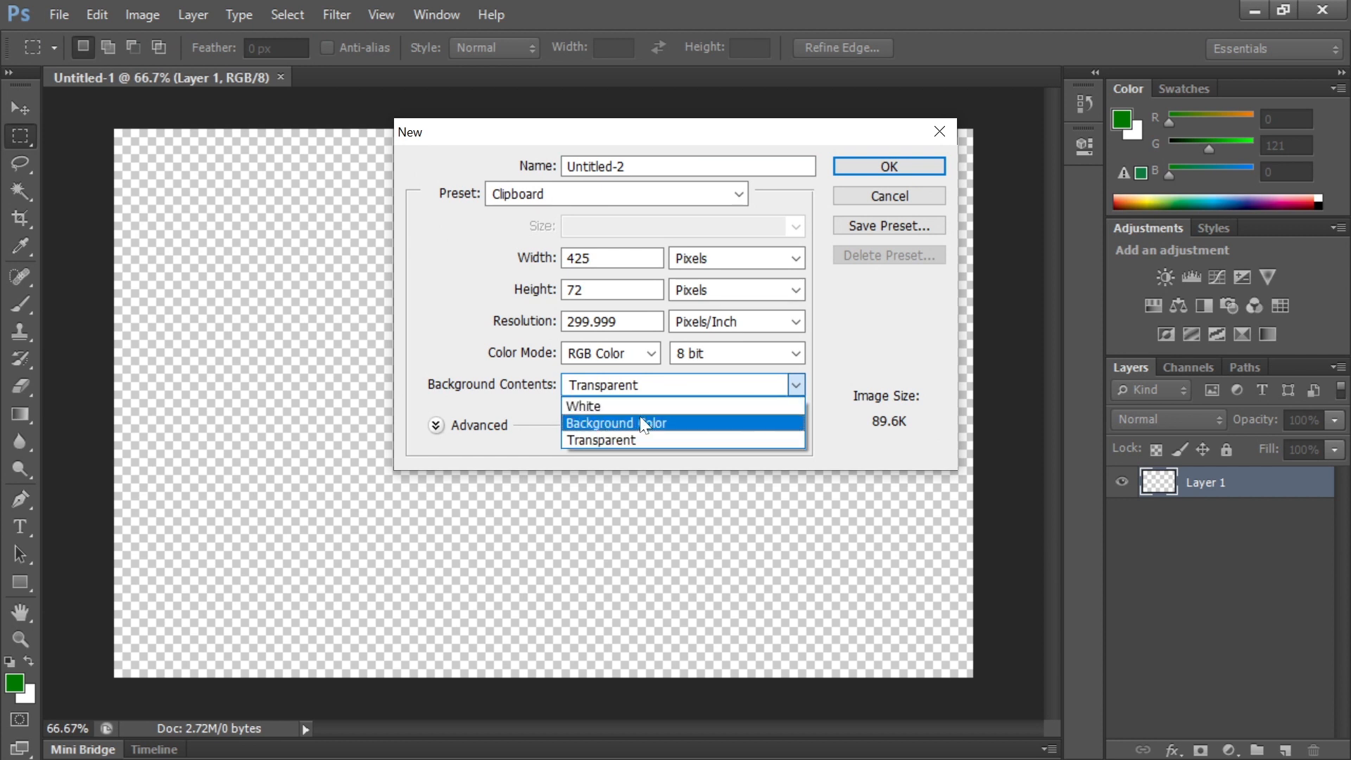
left_click(598, 441)
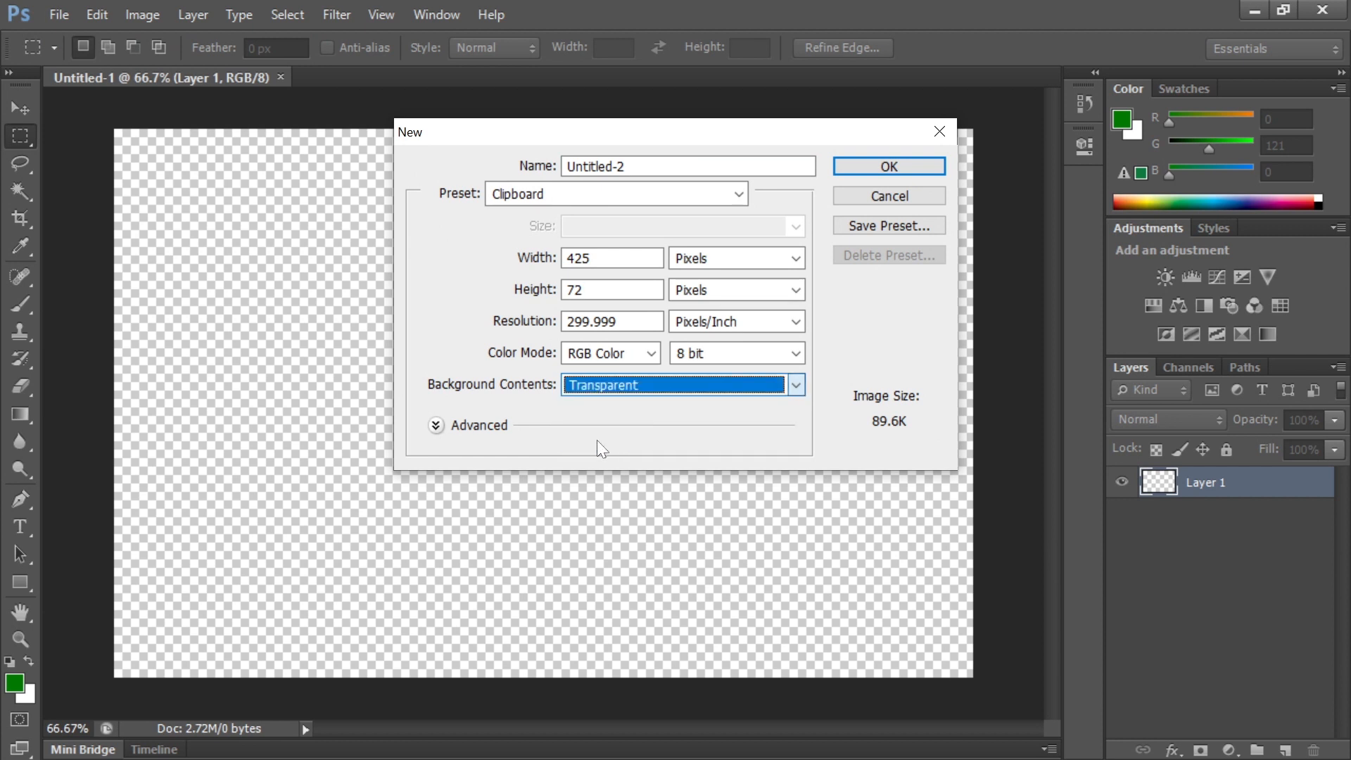
left_click(890, 167)
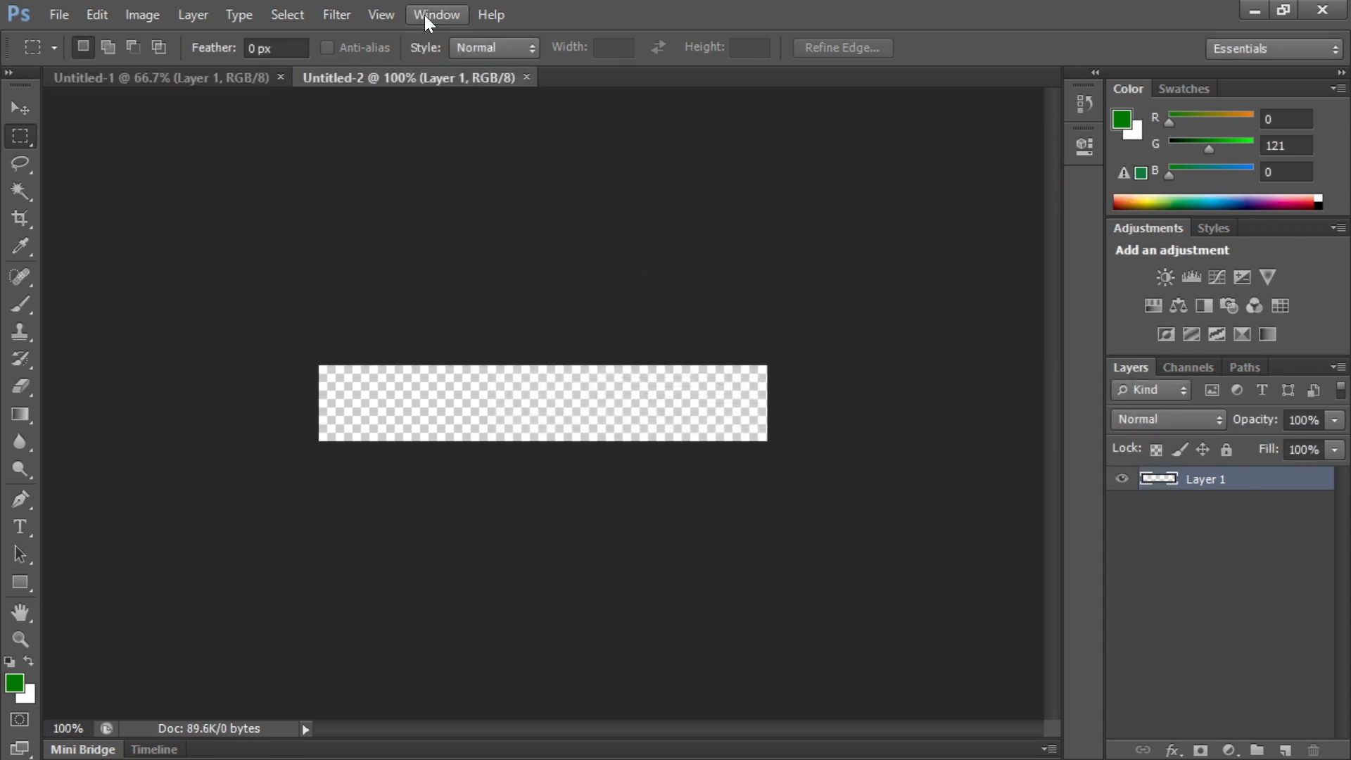
left_click(526, 77)
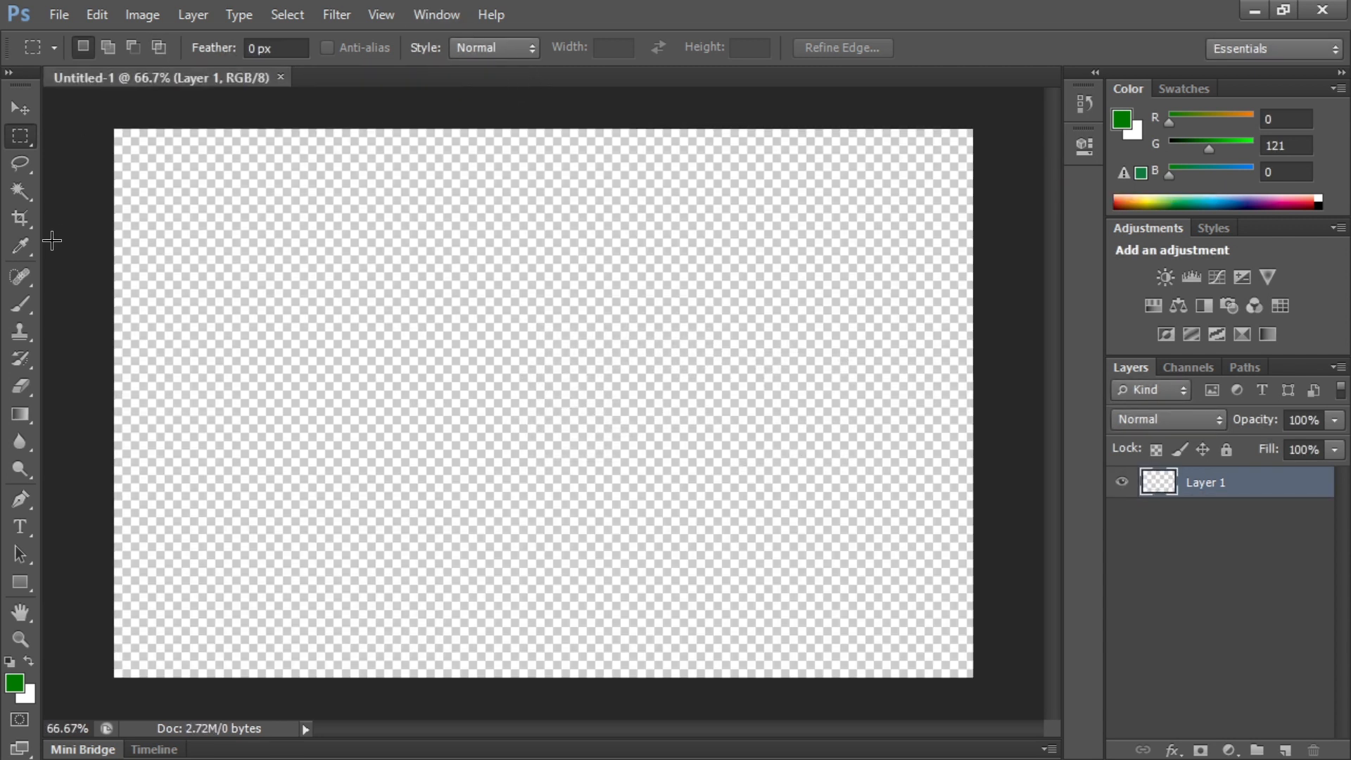
Draw a circle about 515 px in diameter near the middle of the canvas with the Ellipse tool.
left_click(24, 583)
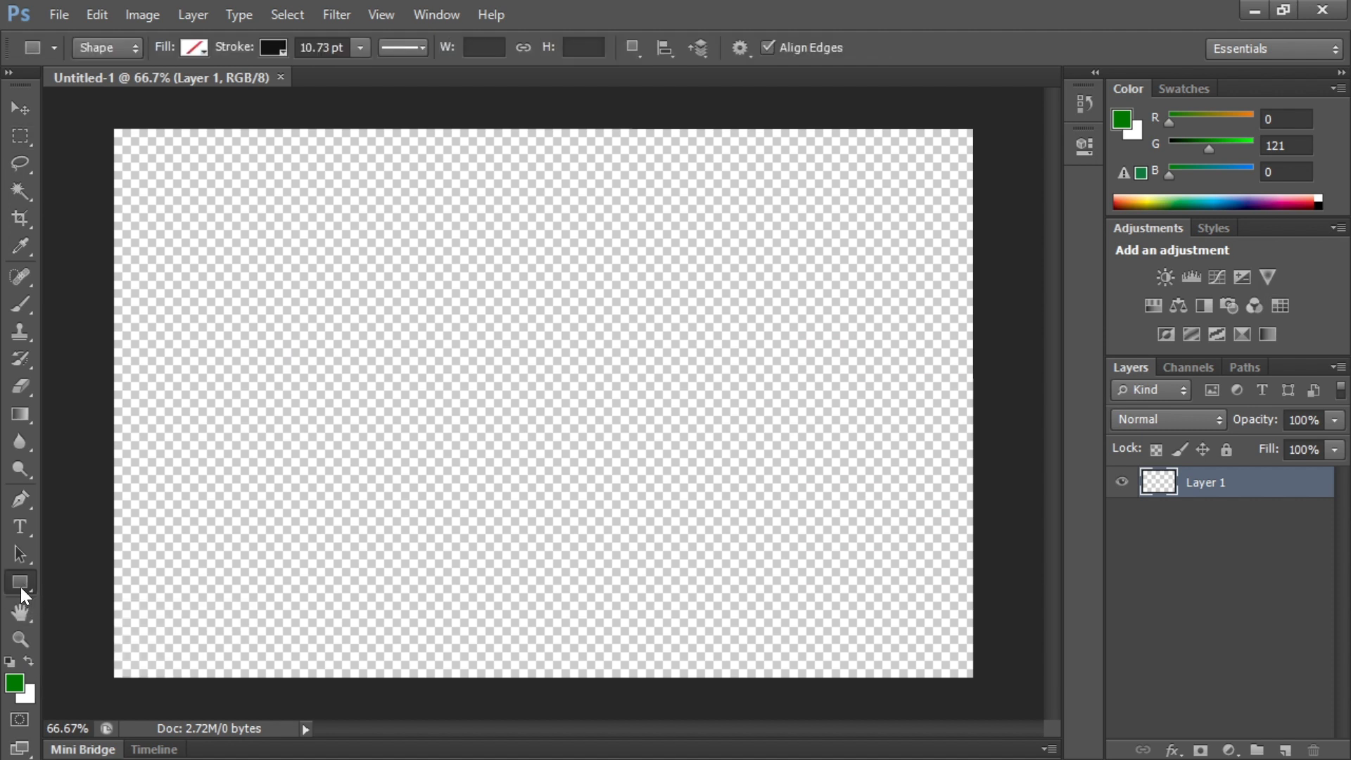
left_click_drag(20, 587, 65, 622)
left_click_drag(373, 211, 737, 741)
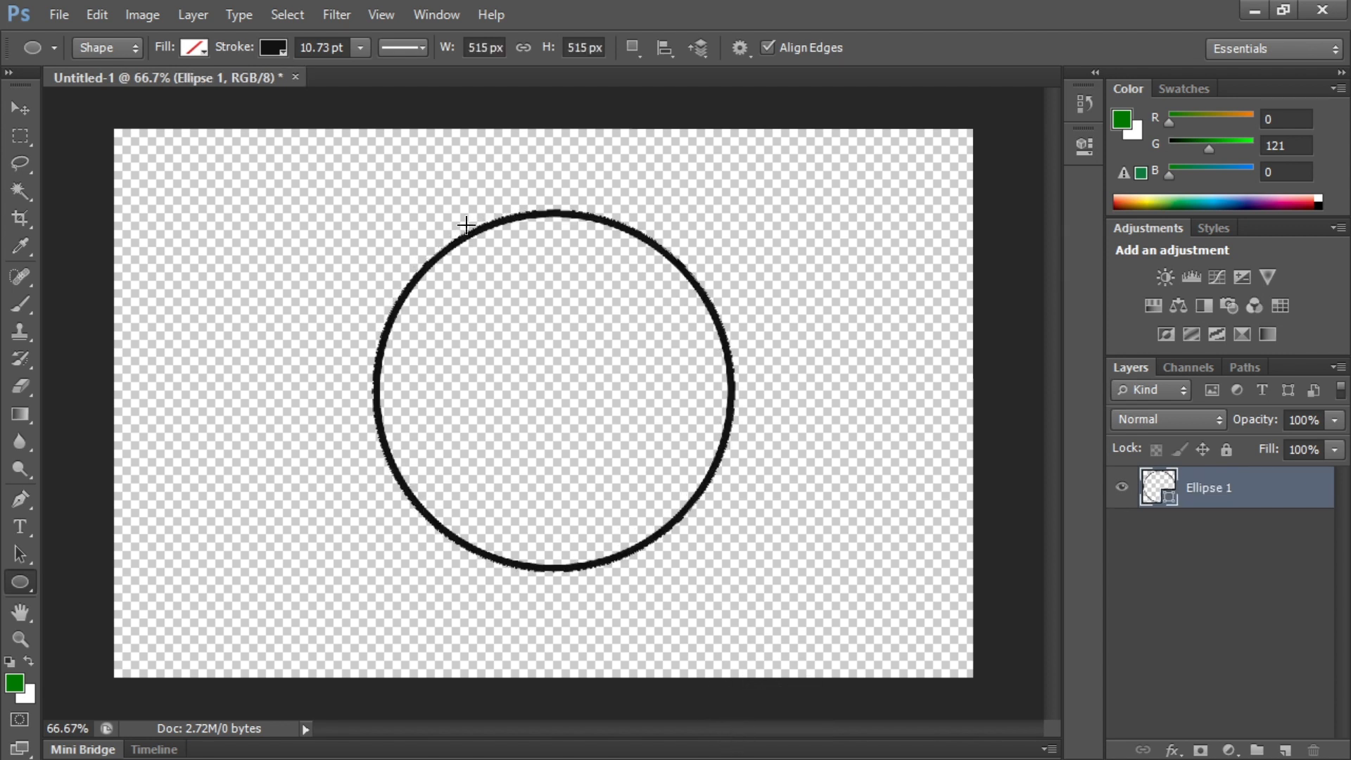
Give the circle a solid green fill and remove its stroke.
left_click(196, 47)
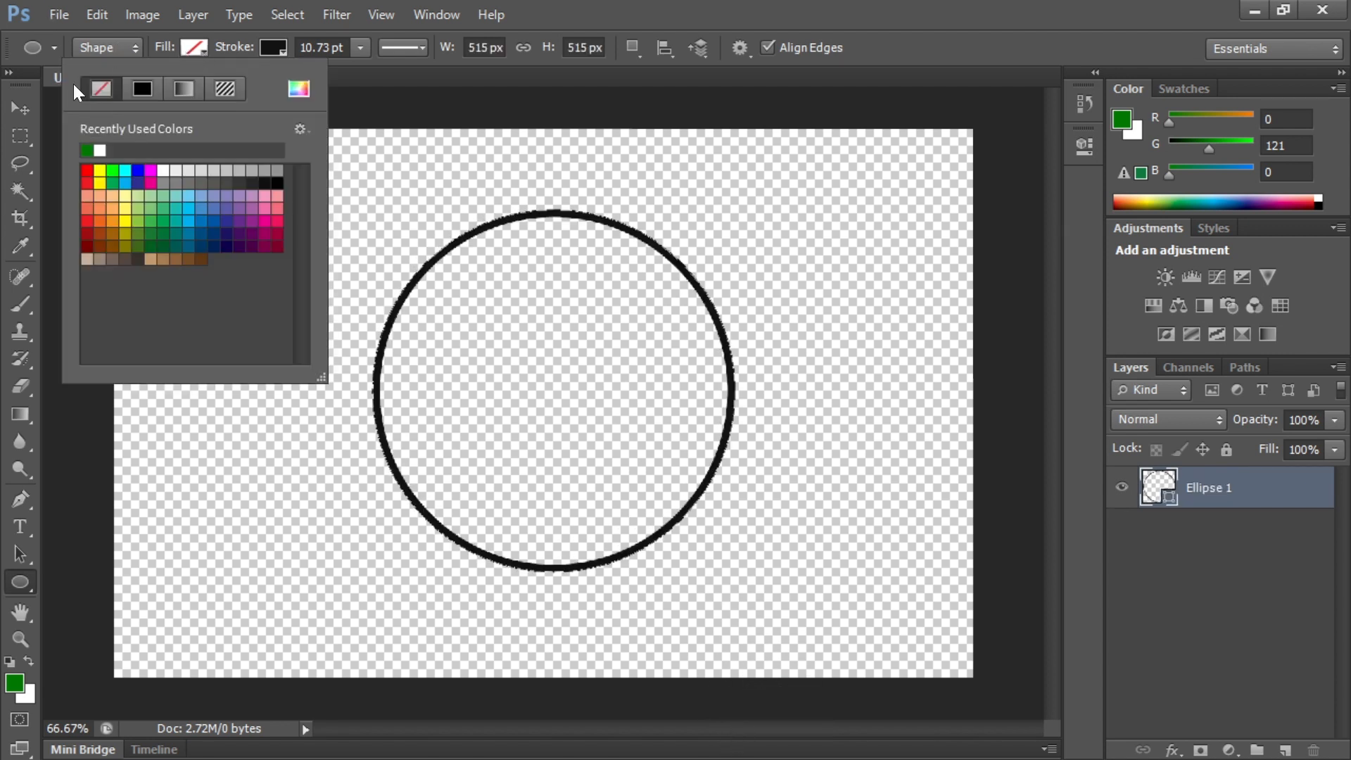
left_click(143, 88)
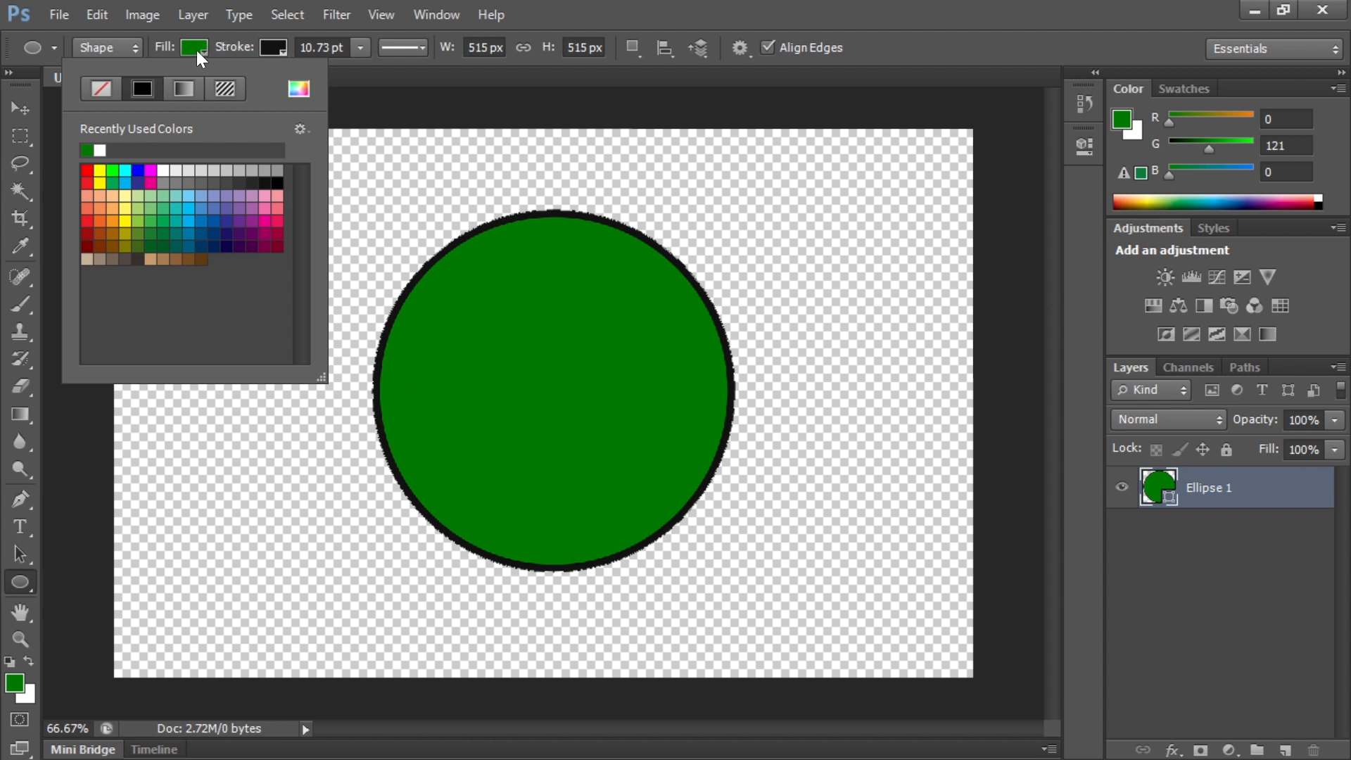
left_click(196, 49)
left_click(268, 49)
left_click(175, 84)
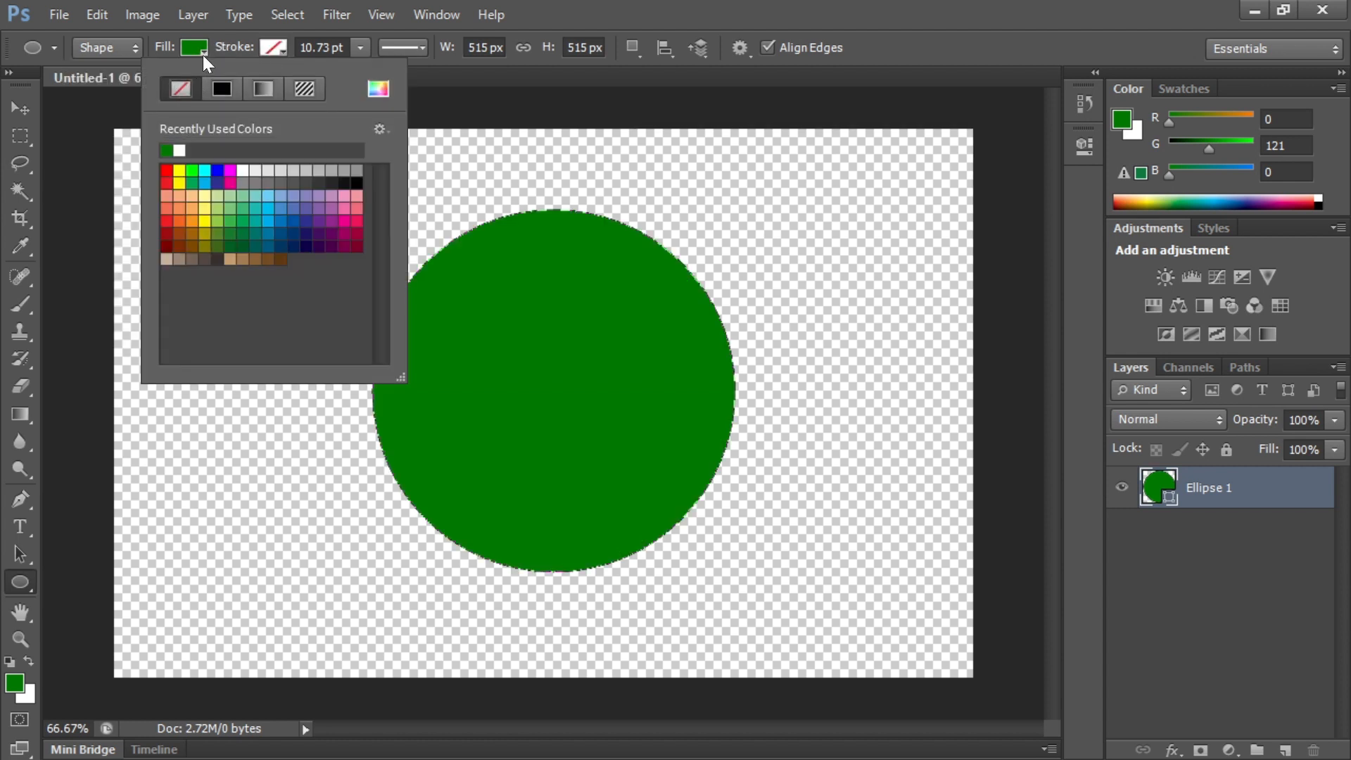
Change the circle's fill to the near-black swatch.
left_click(203, 49)
left_click(200, 49)
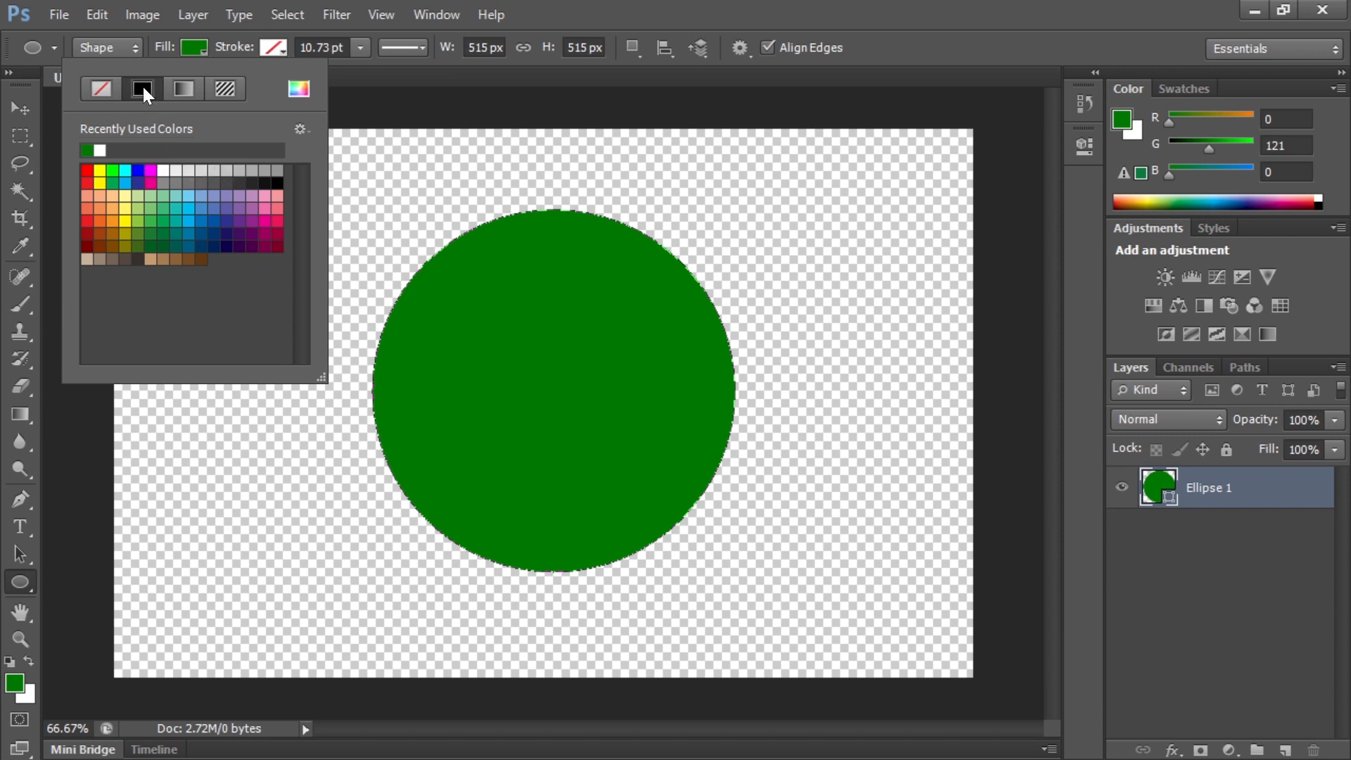
left_click(267, 184)
left_click(197, 47)
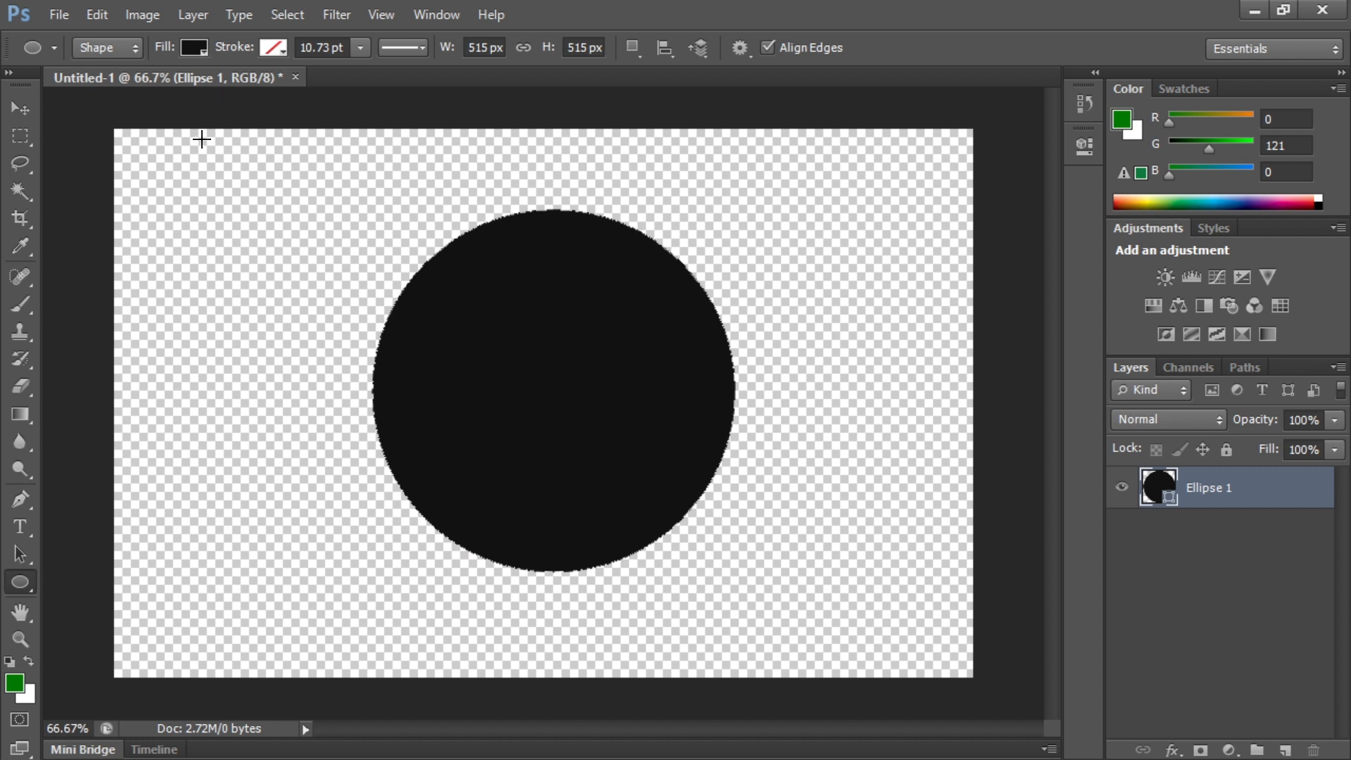
Save a copy of the image on the Desktop in PNG format, named 111, with None / Fast compression and no interlacing.
left_click(56, 15)
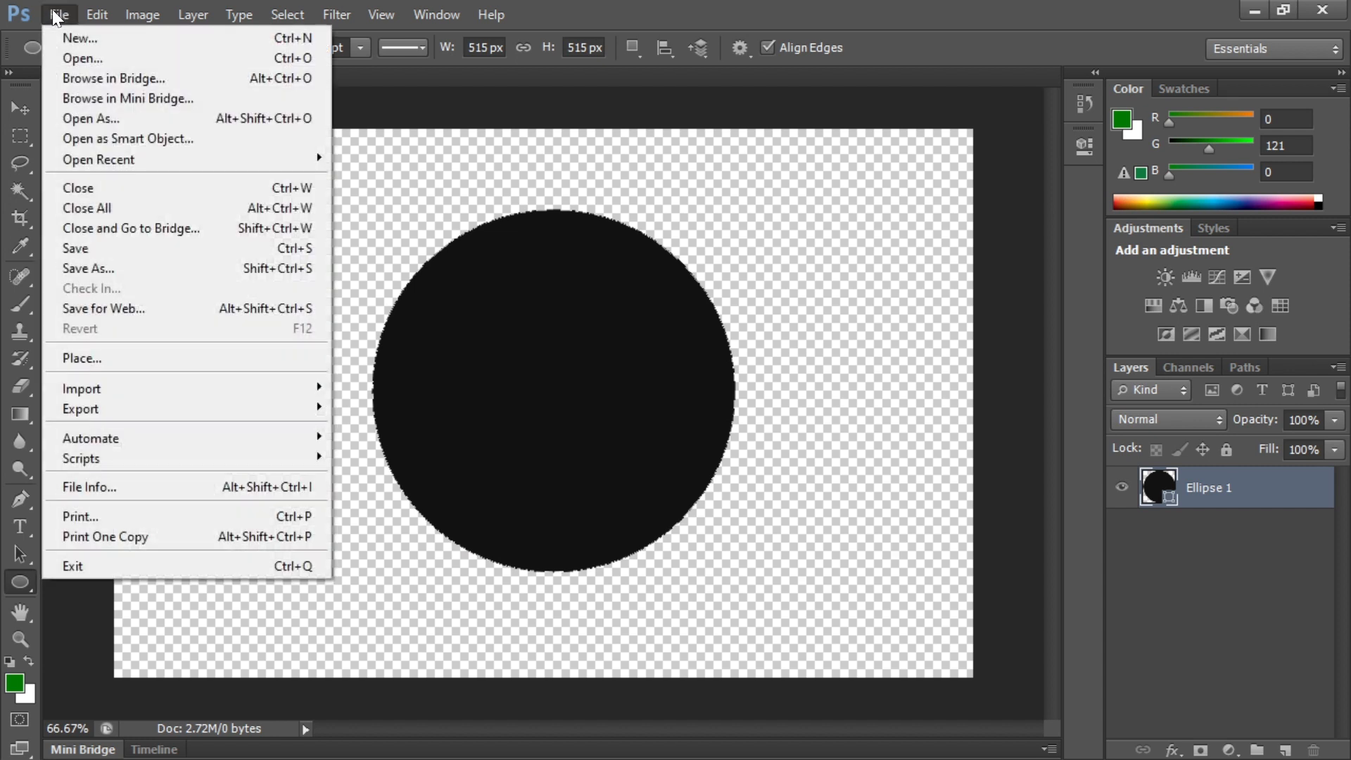
left_click(133, 268)
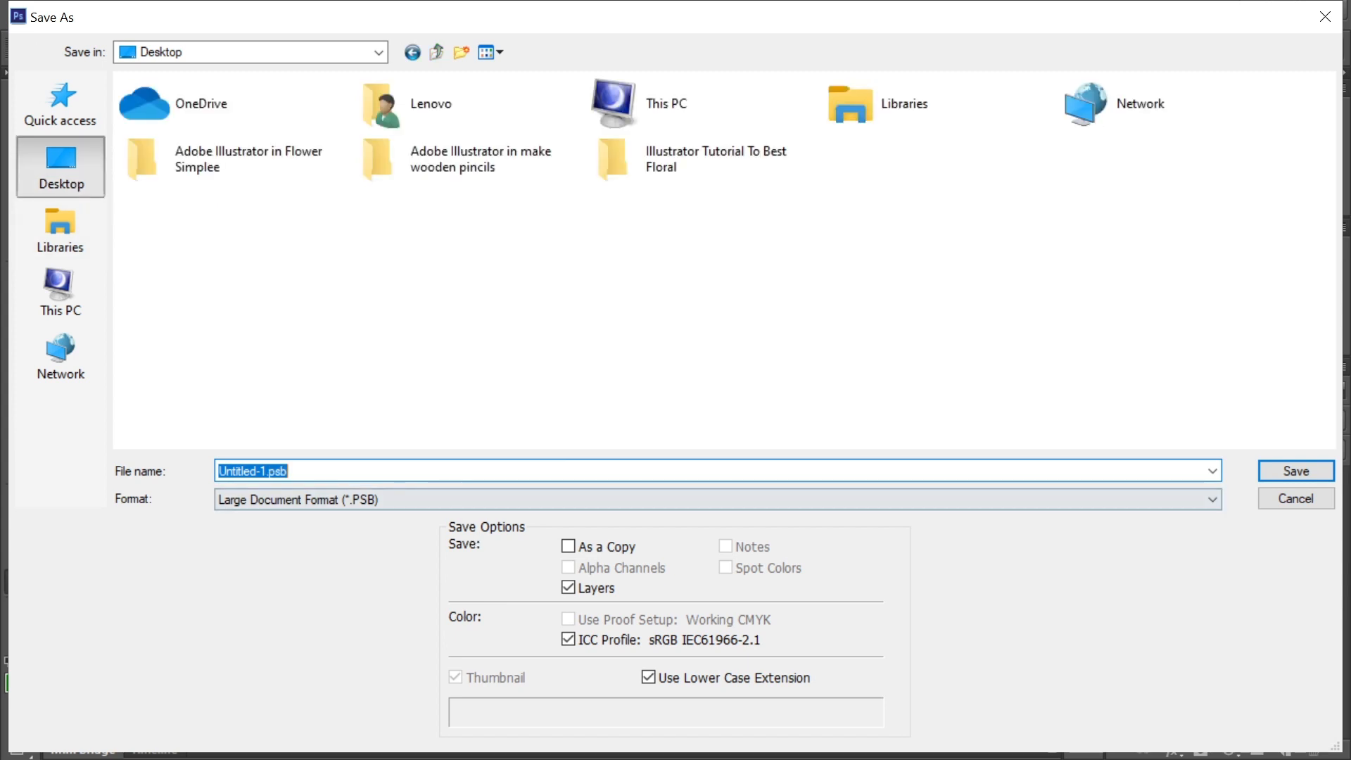
left_click(429, 500)
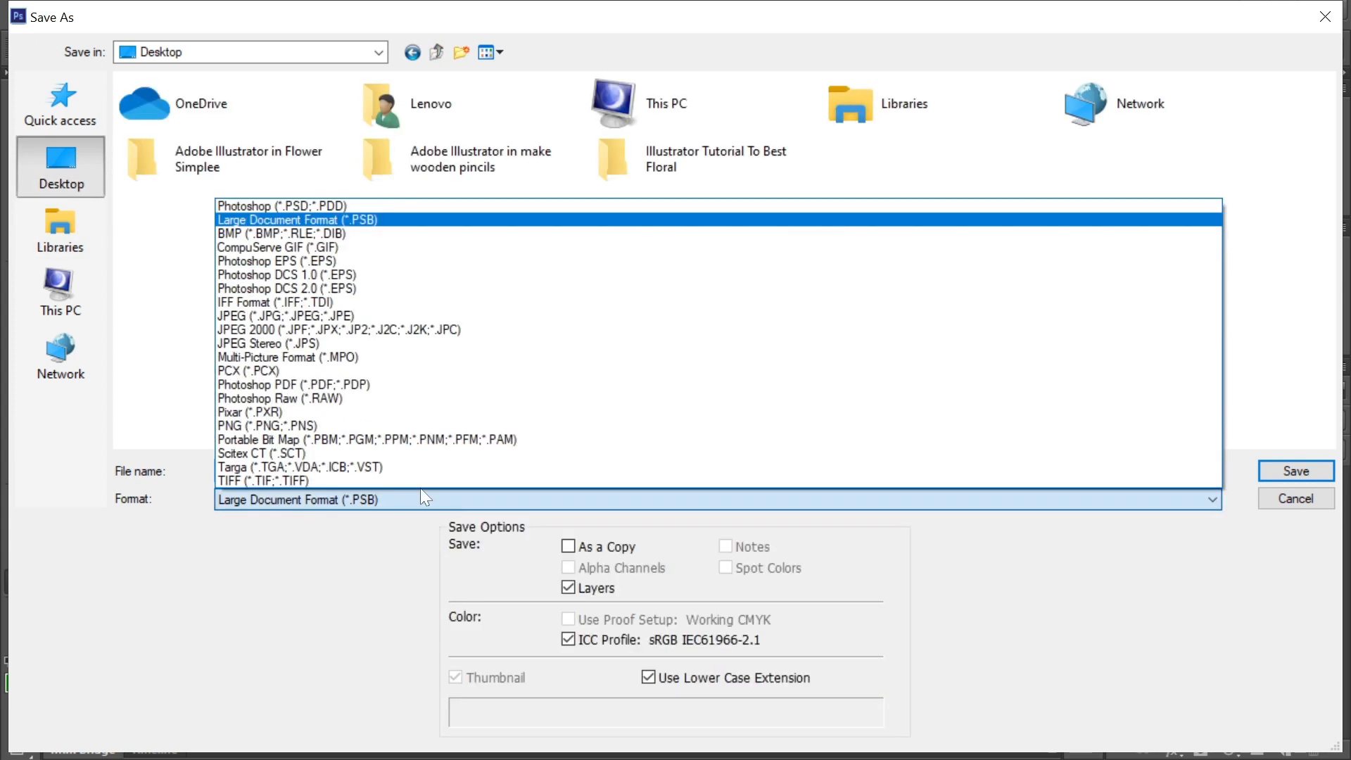
left_click(383, 424)
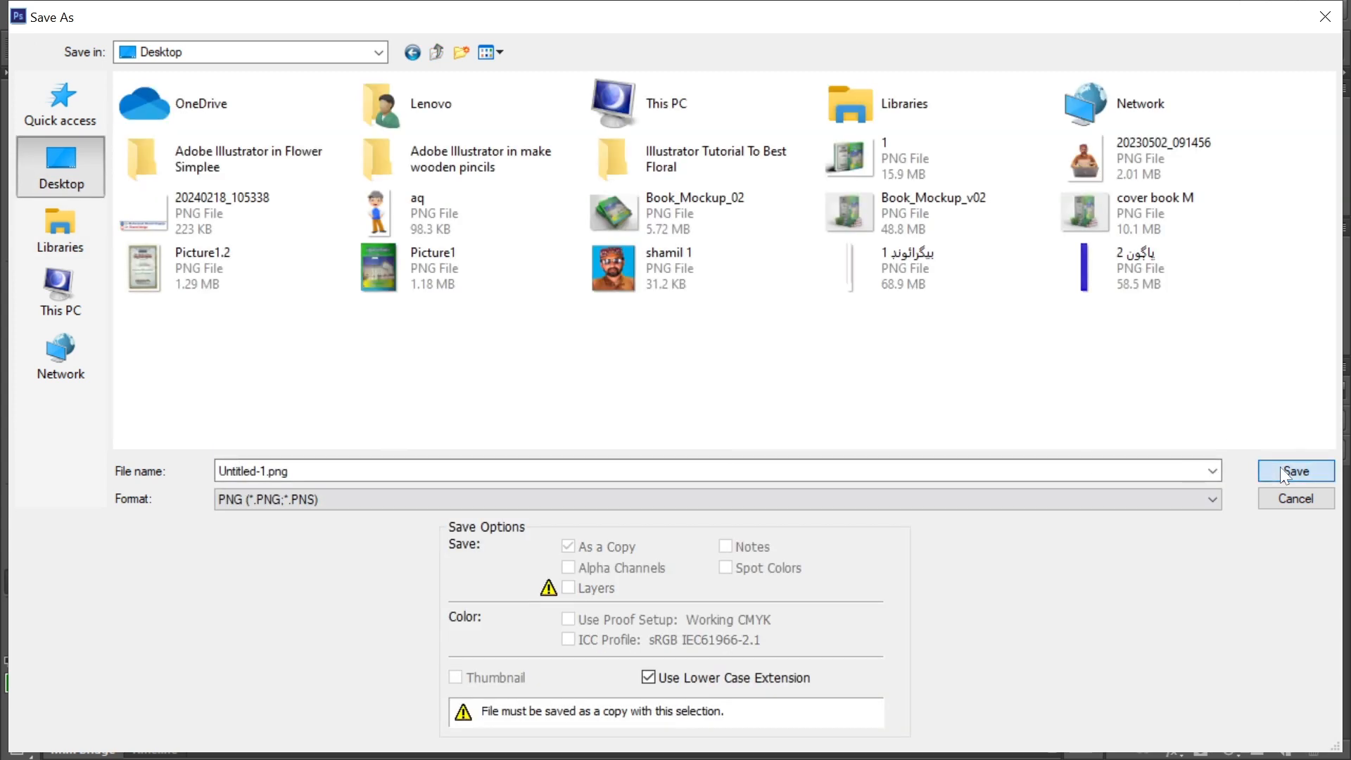
left_click(961, 470)
key("ctrl+a")
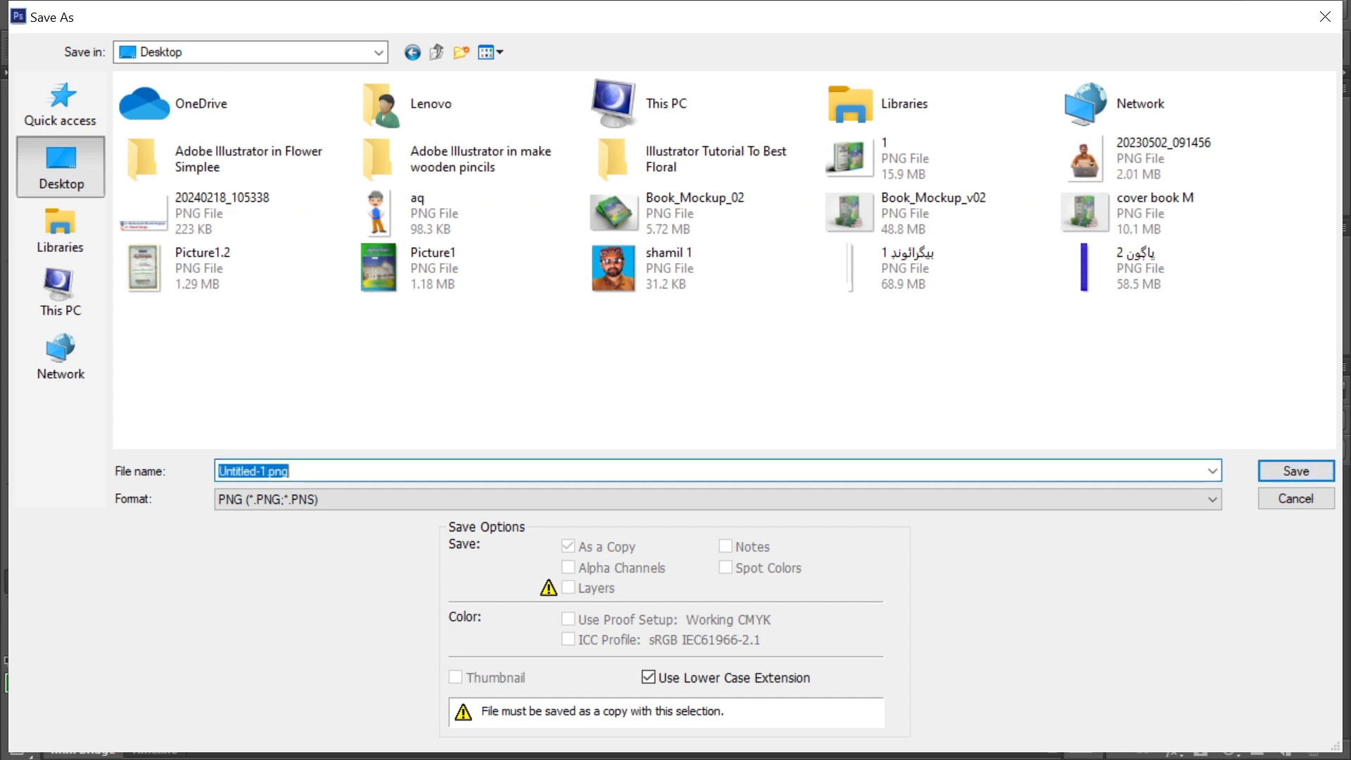
type("111")
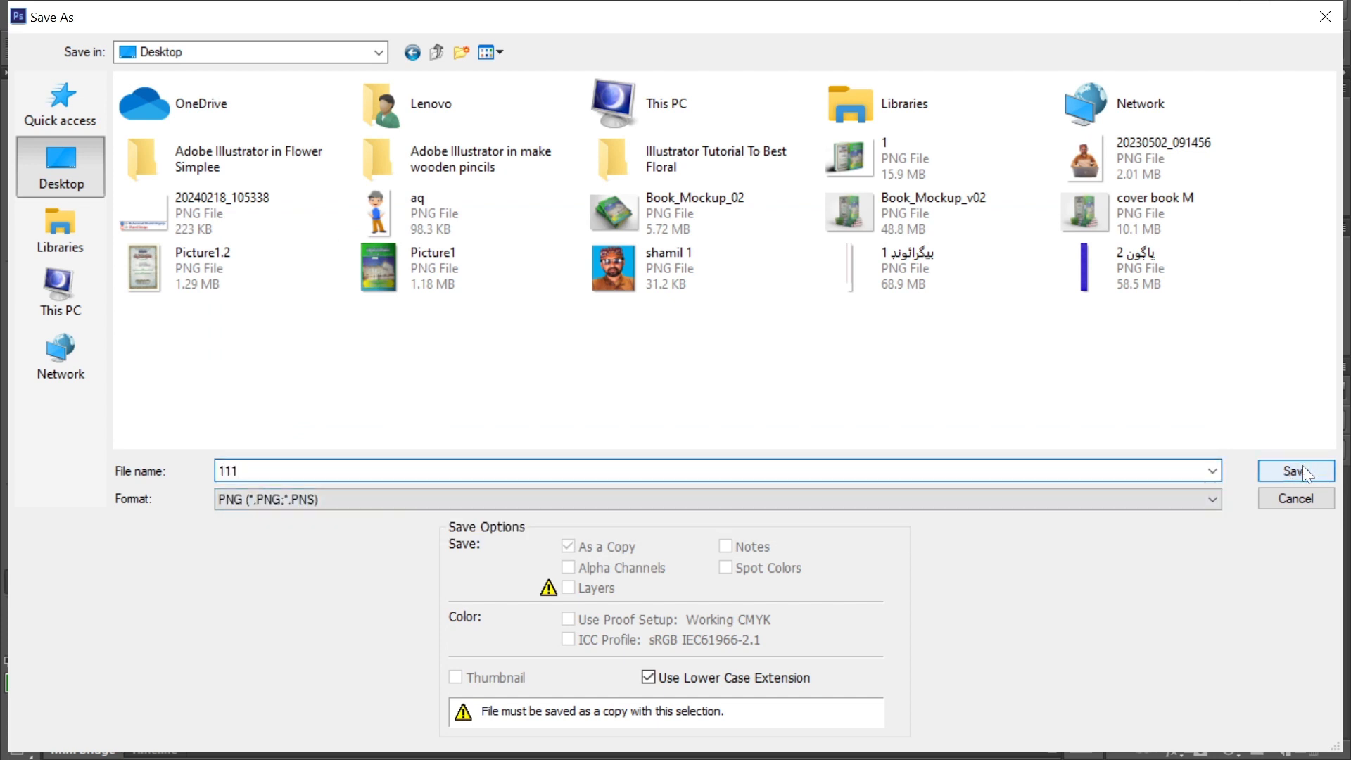
left_click(1303, 465)
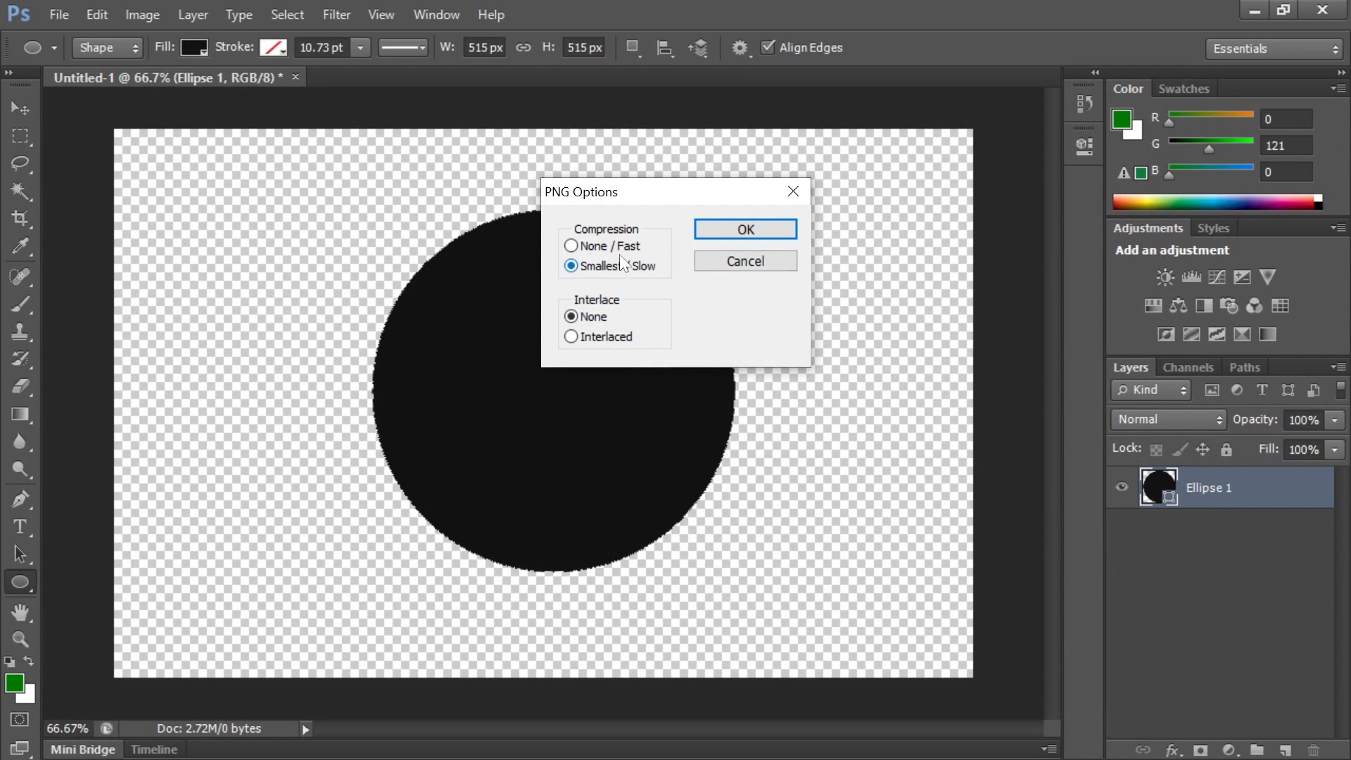
left_click(620, 247)
left_click(739, 230)
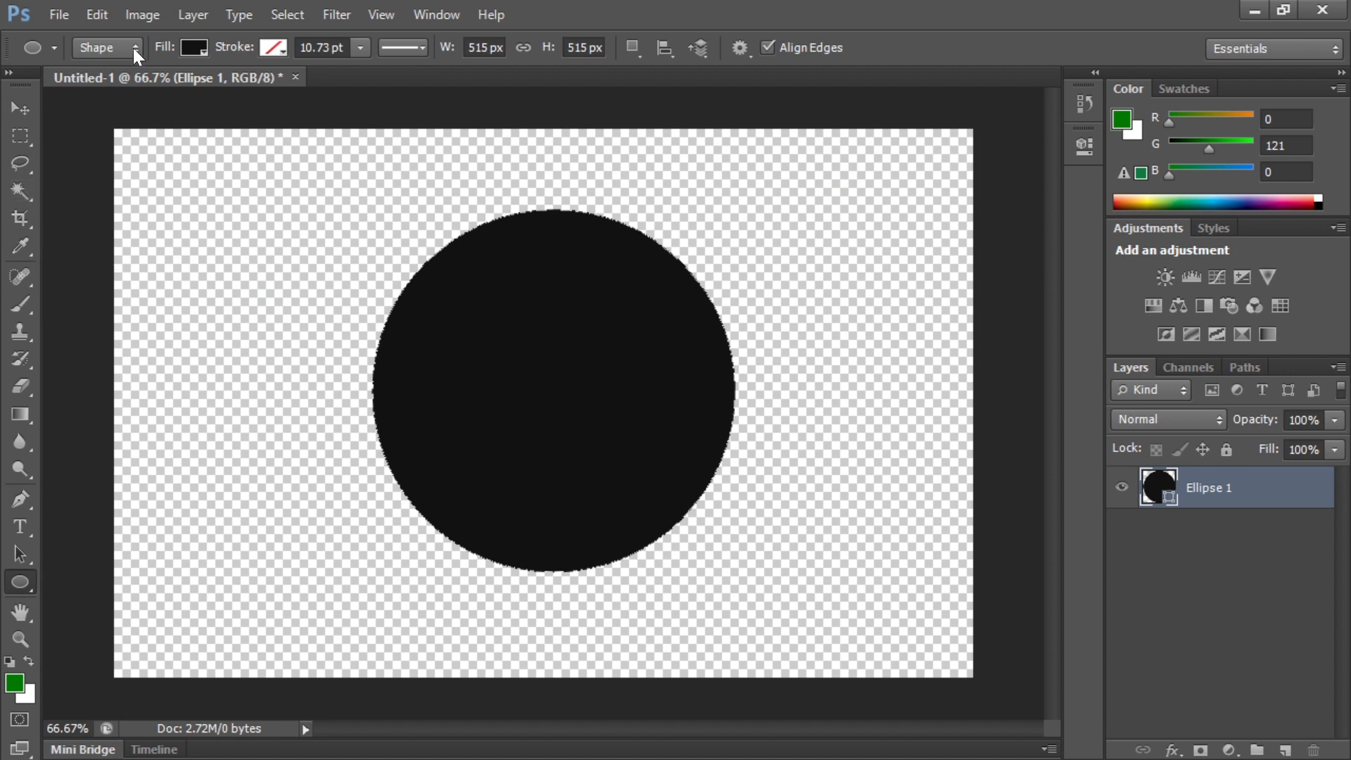
Remove the circle's fill and give it a solid yellow stroke.
left_click(193, 50)
left_click(101, 88)
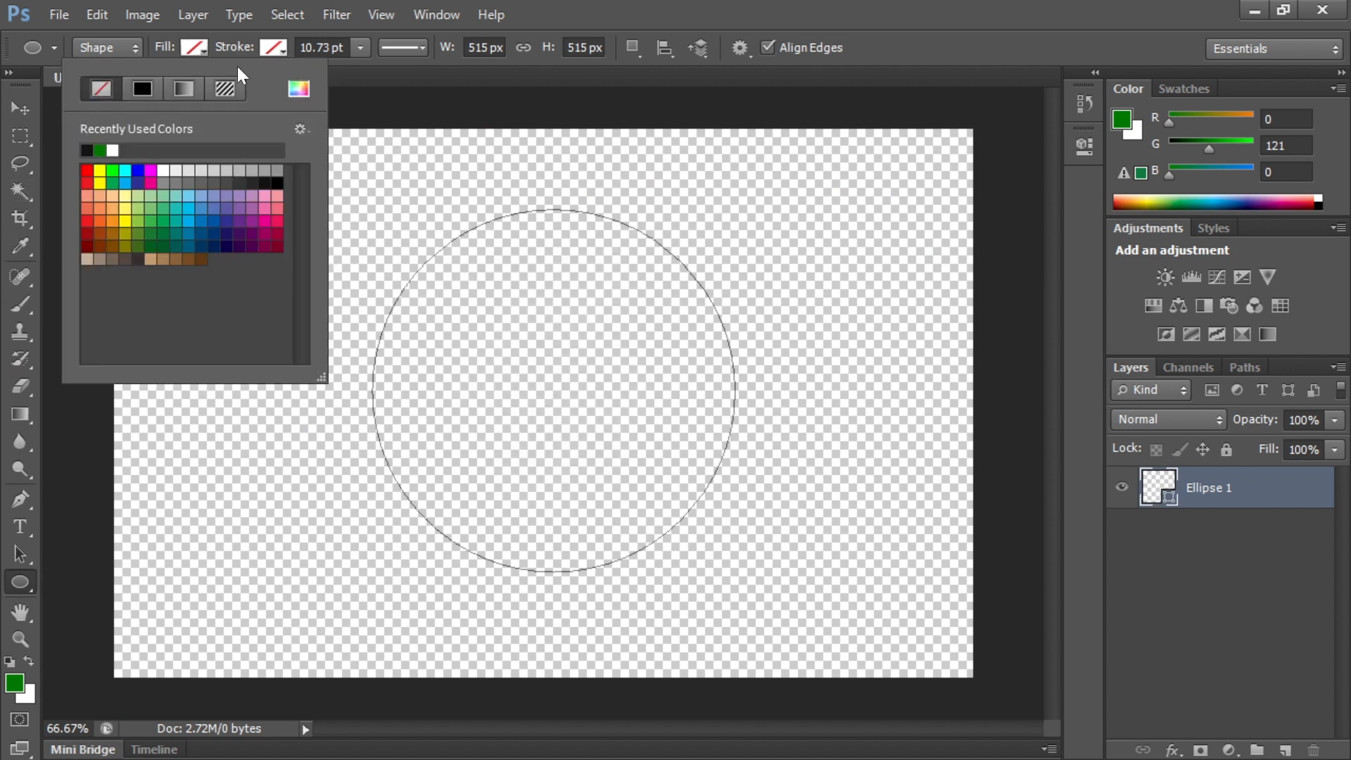
left_click(284, 49)
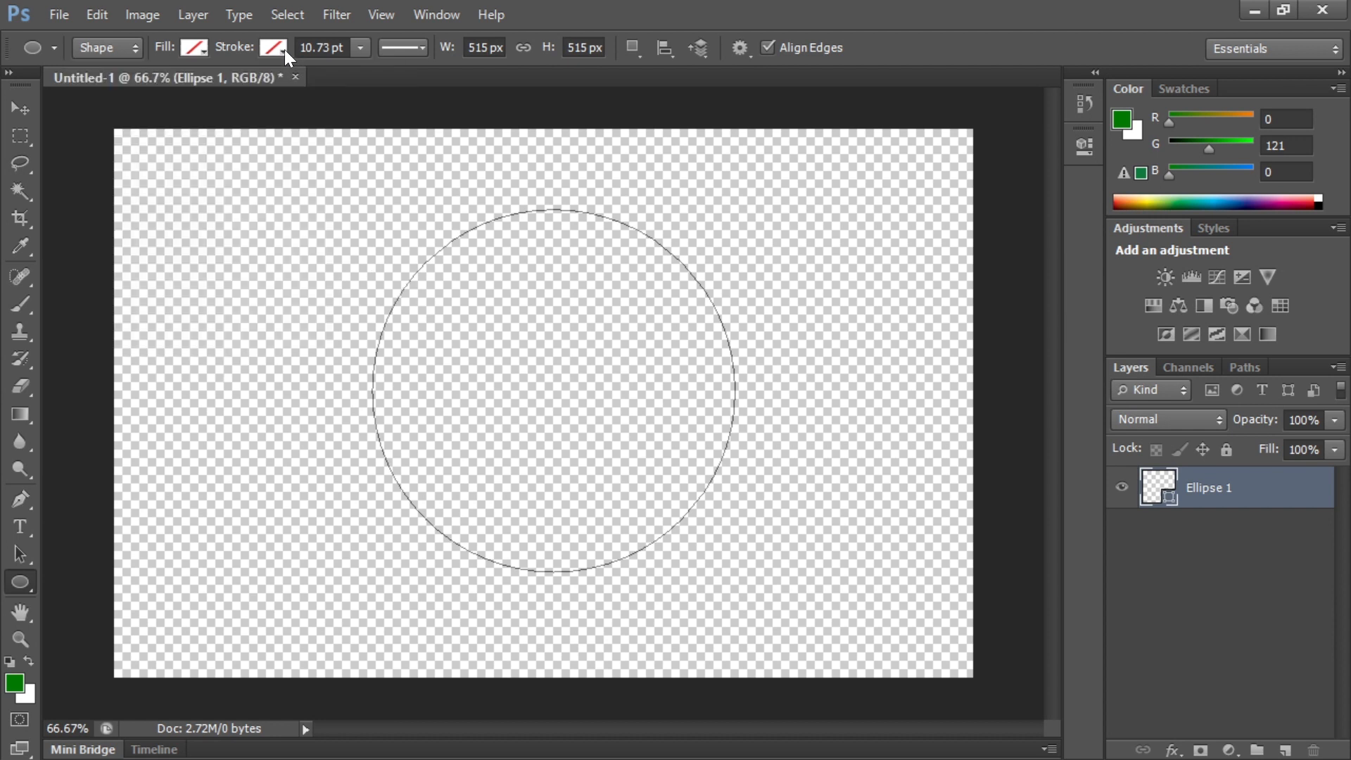
left_click(277, 50)
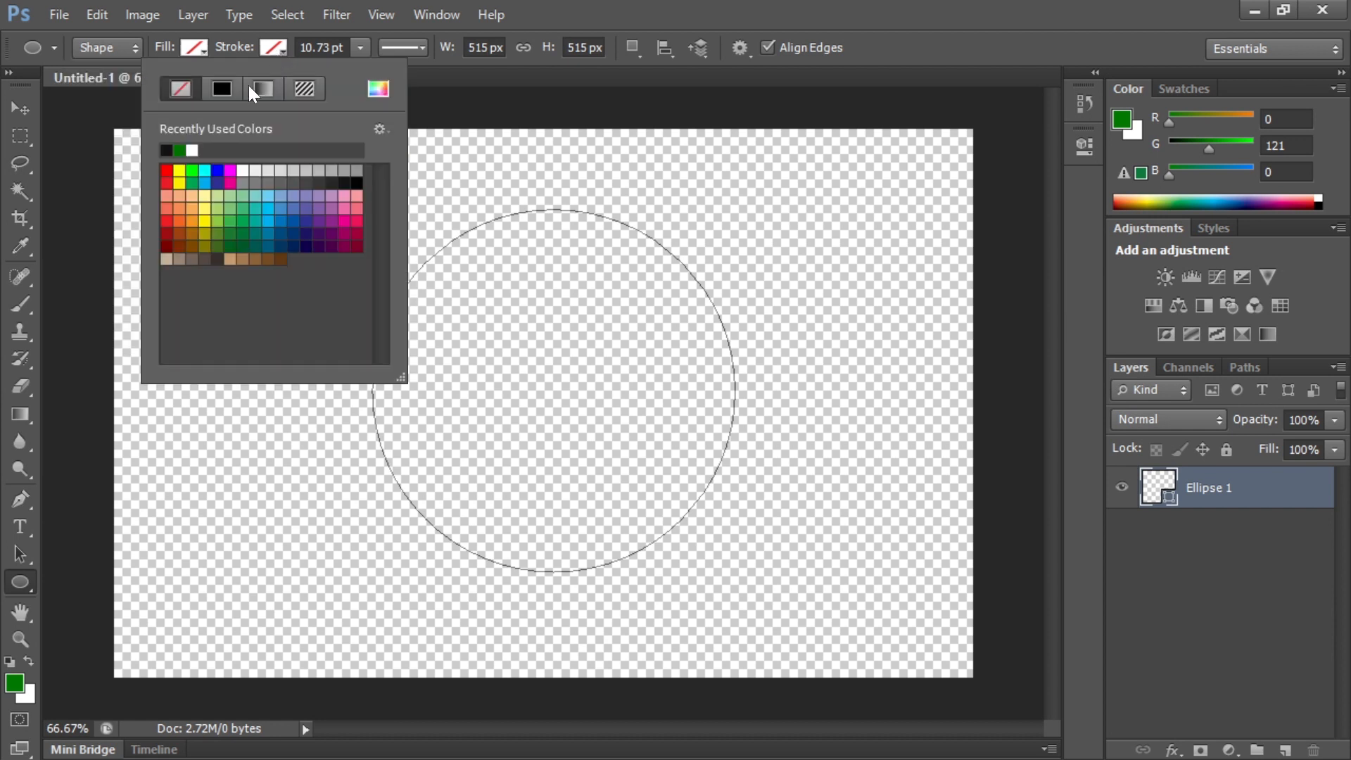
left_click(179, 183)
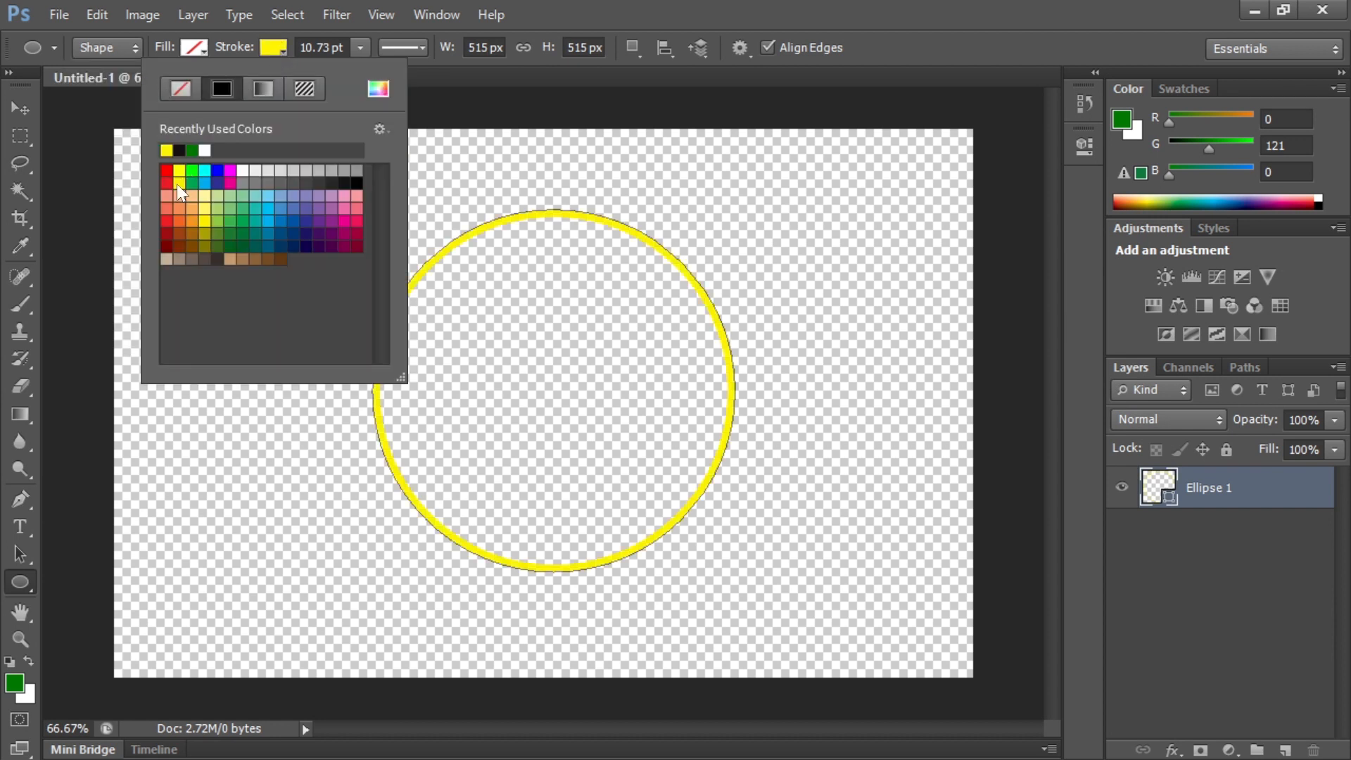
left_click(279, 48)
Thicken the circle's yellow stroke to about 16.51 pt.
left_click(358, 47)
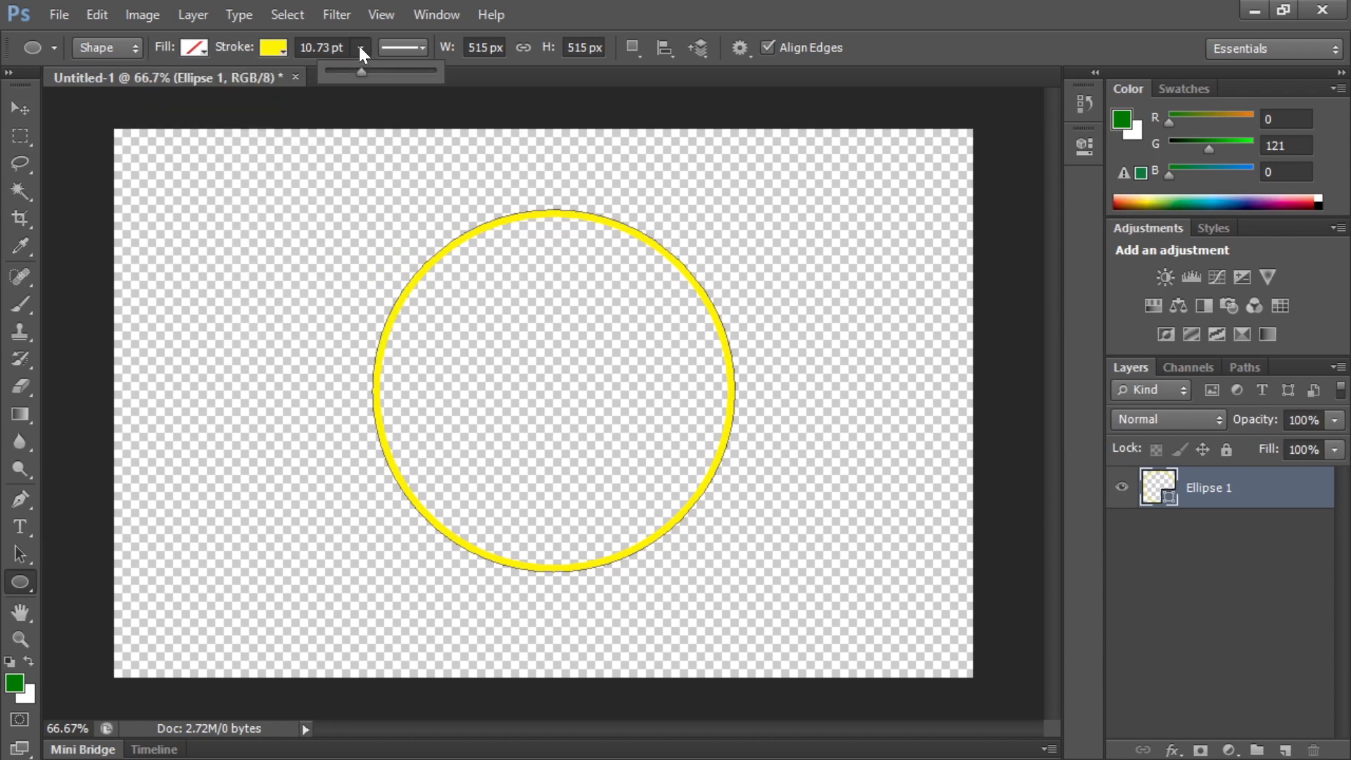
left_click_drag(361, 71, 372, 71)
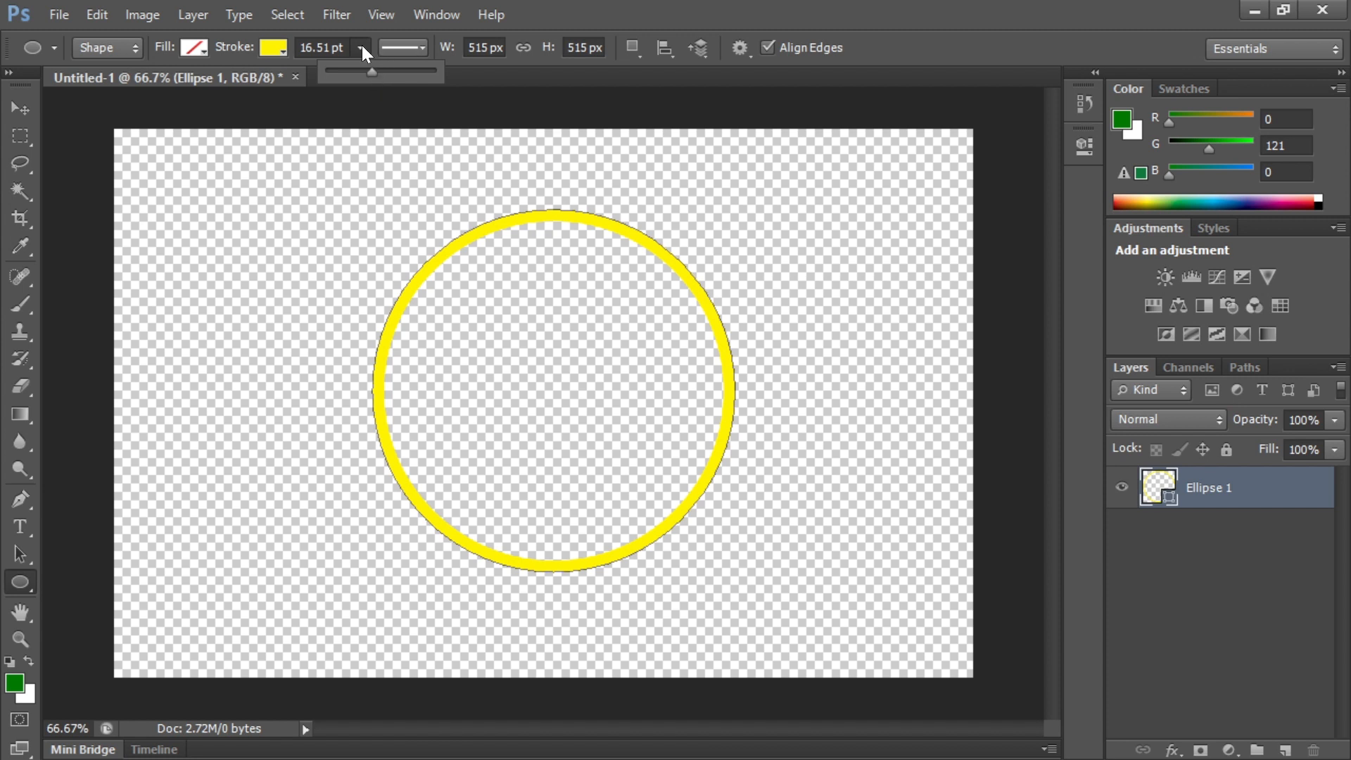
left_click(360, 45)
Save a copy of the yellow ring on the Desktop in PNG format, named Untitled-123, with None / Fast compression and no interlacing.
left_click(54, 14)
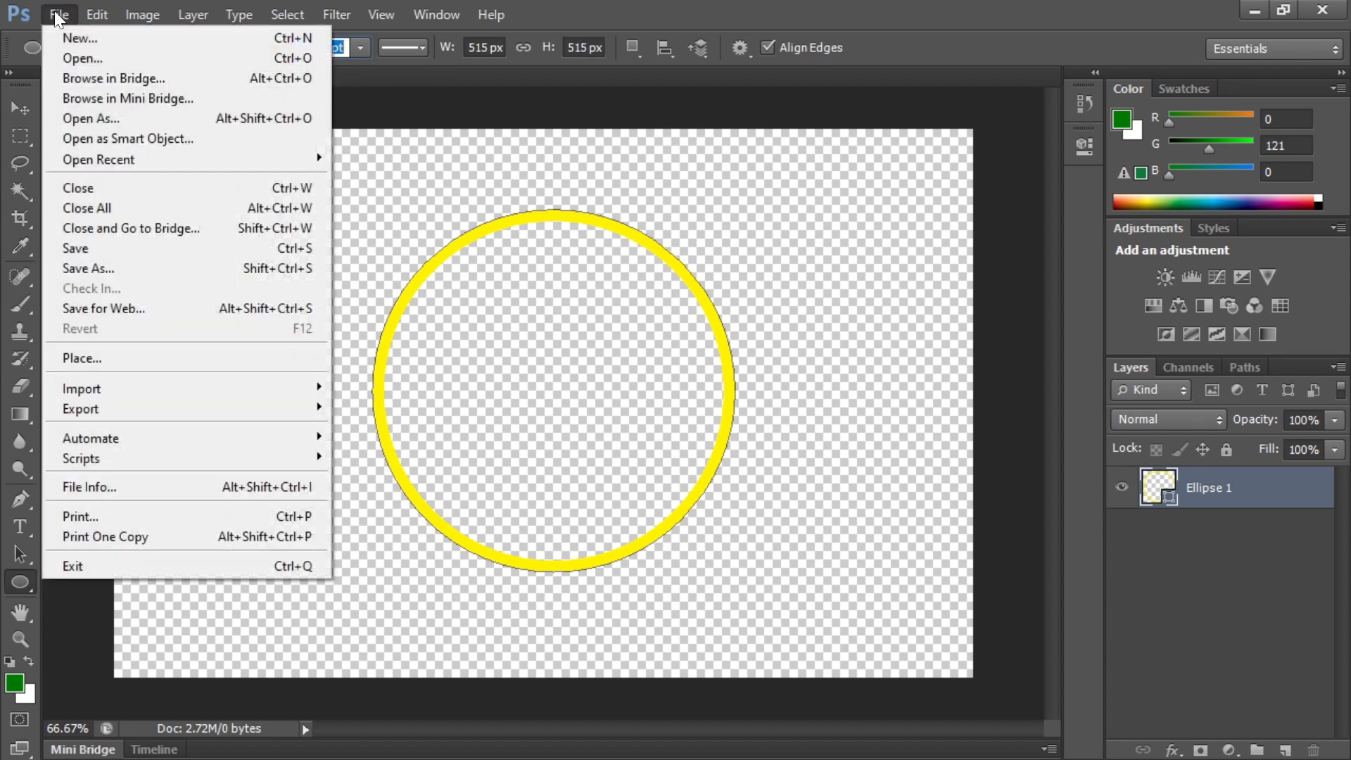
left_click(104, 268)
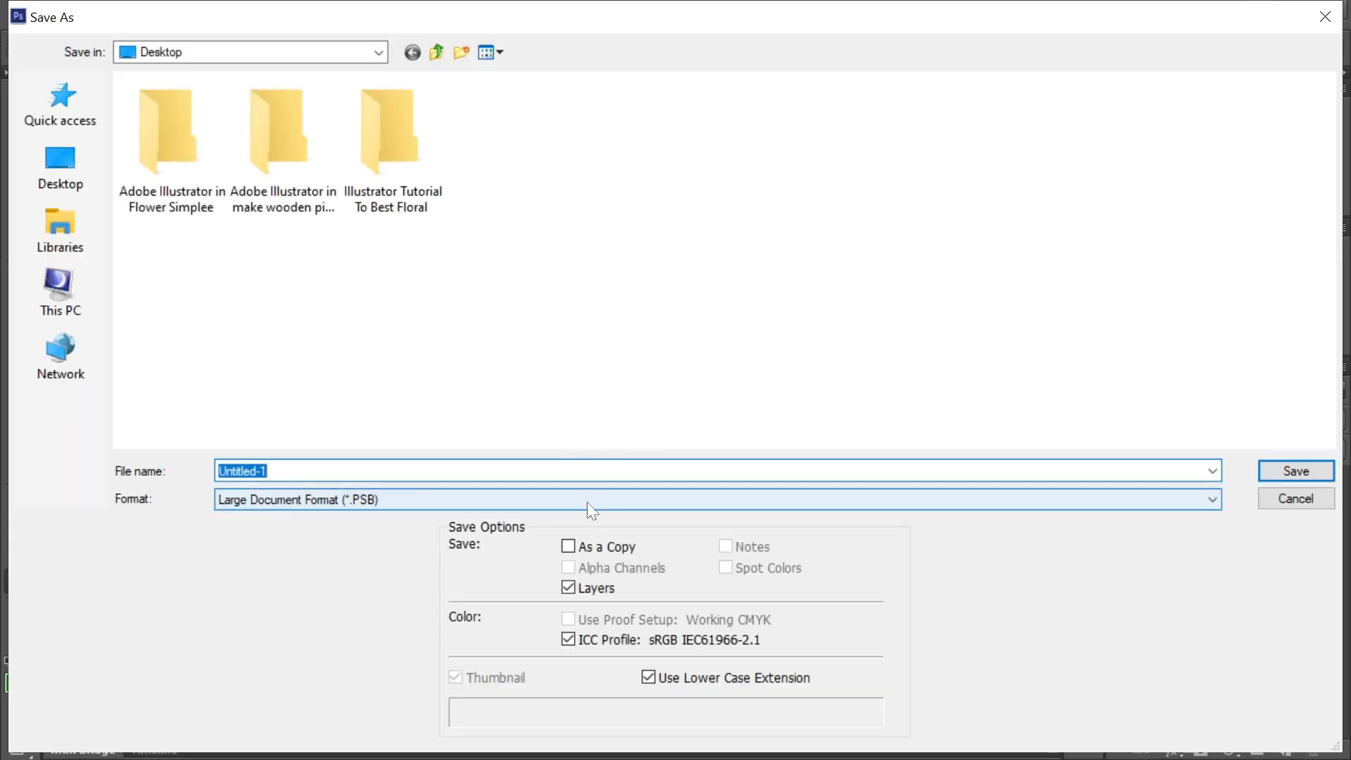
left_click(587, 501)
left_click(476, 421)
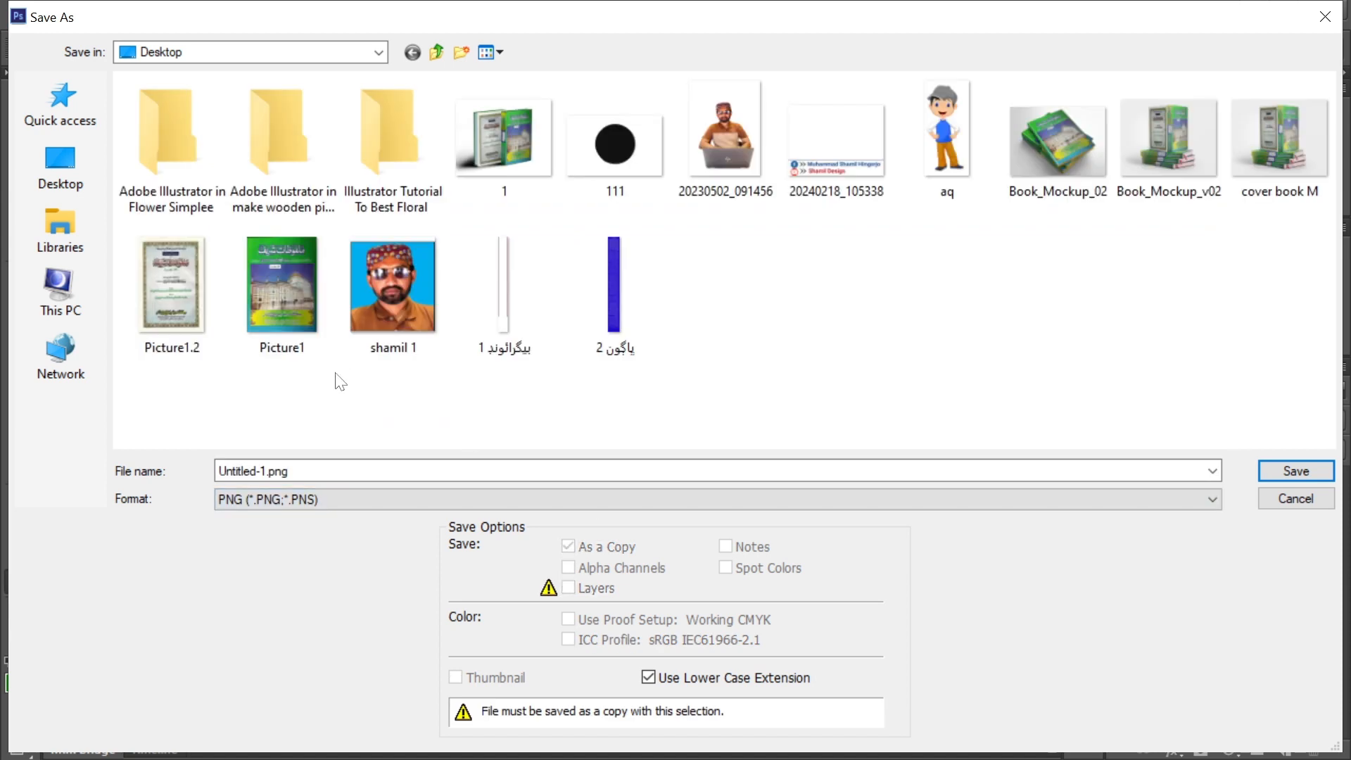
left_click(58, 174)
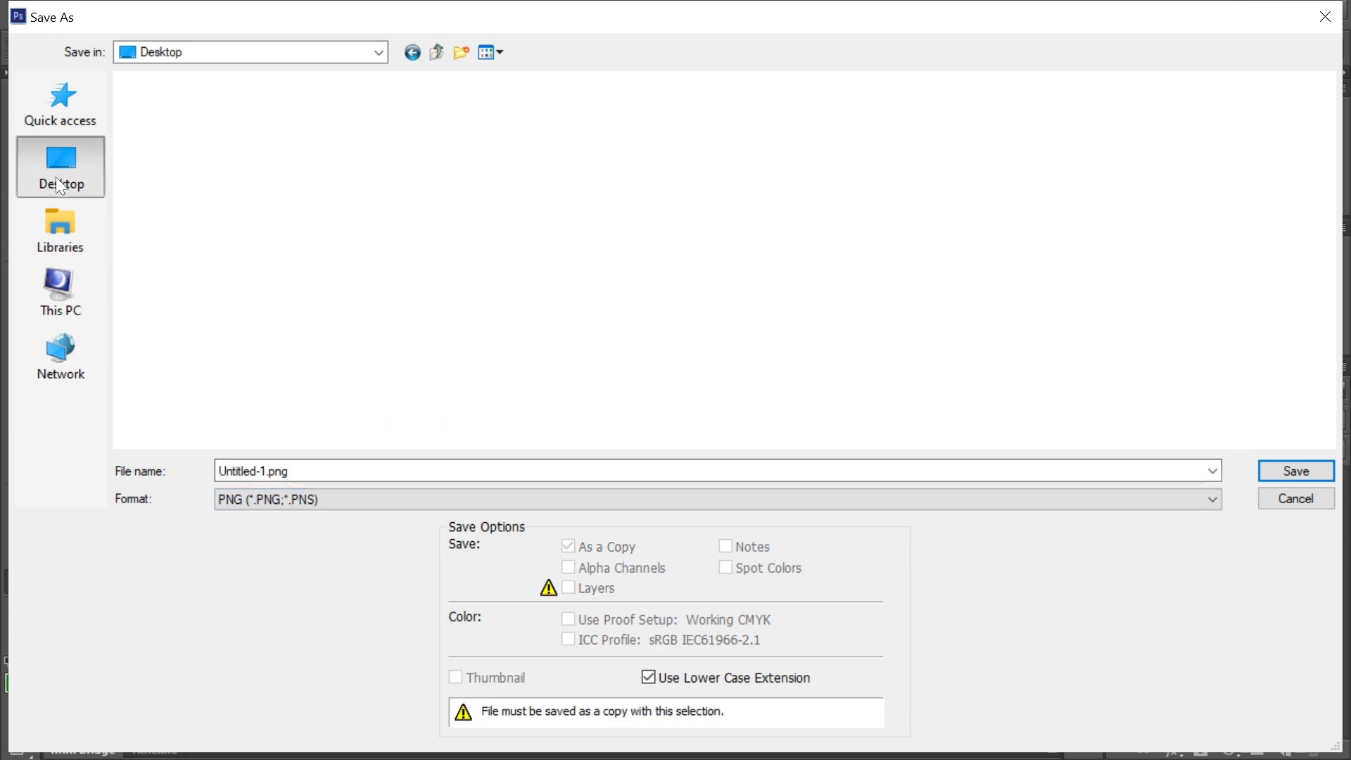
left_click(367, 466)
left_click(367, 470)
left_click_drag(295, 470, 259, 471)
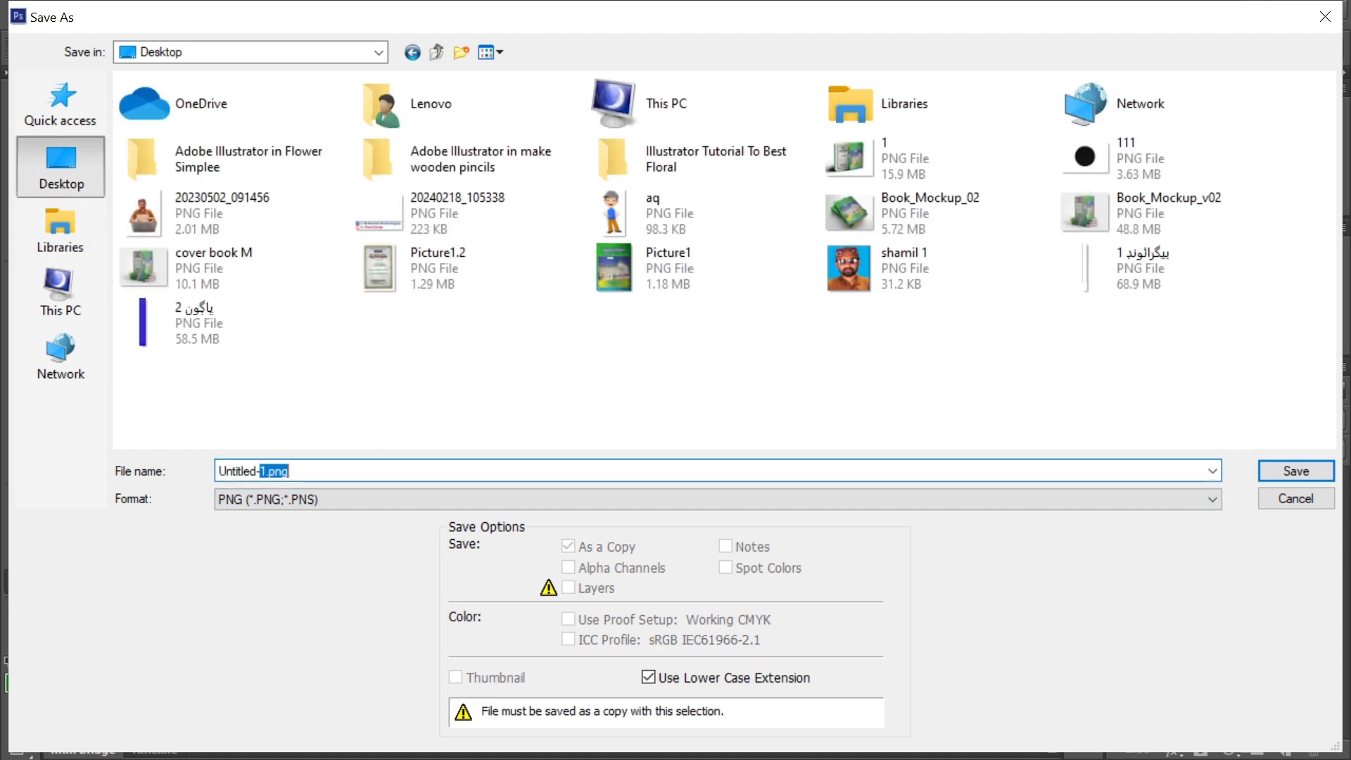
type("123")
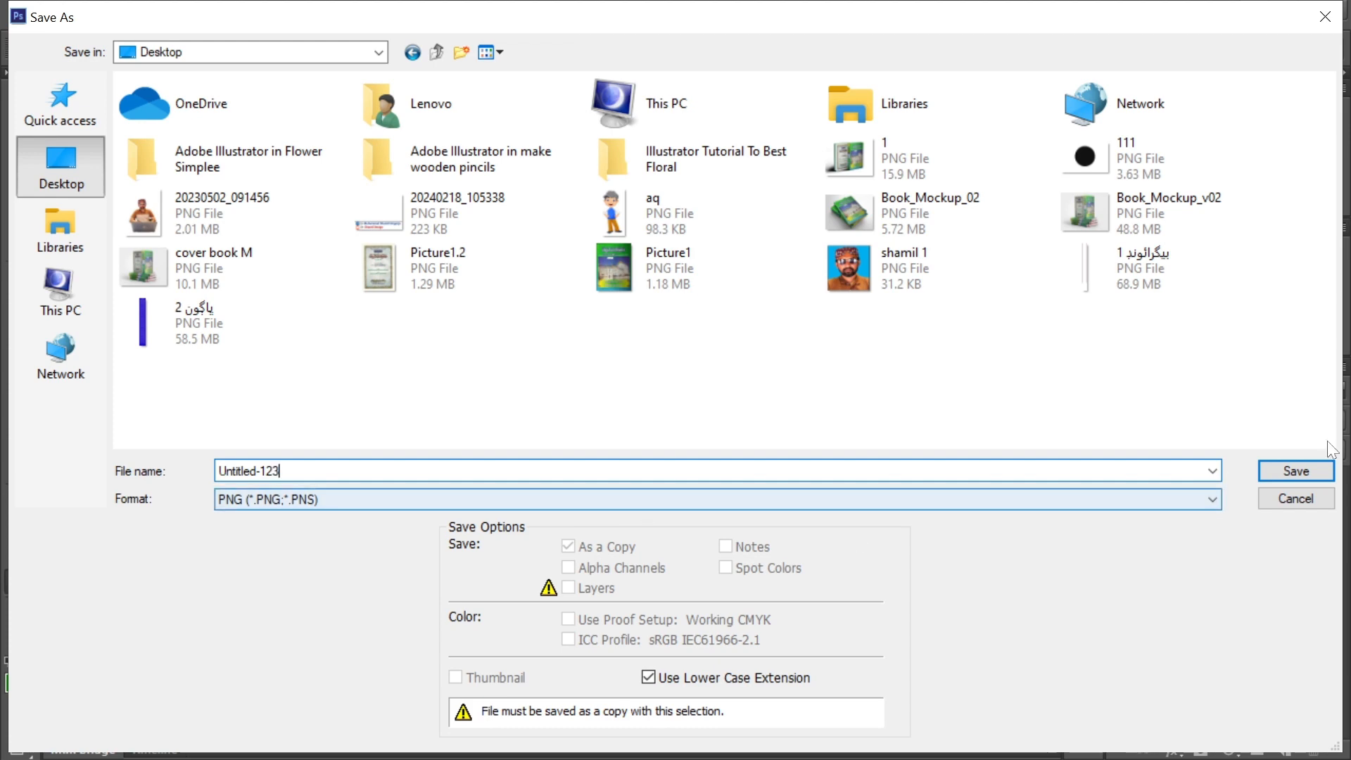
left_click(1306, 470)
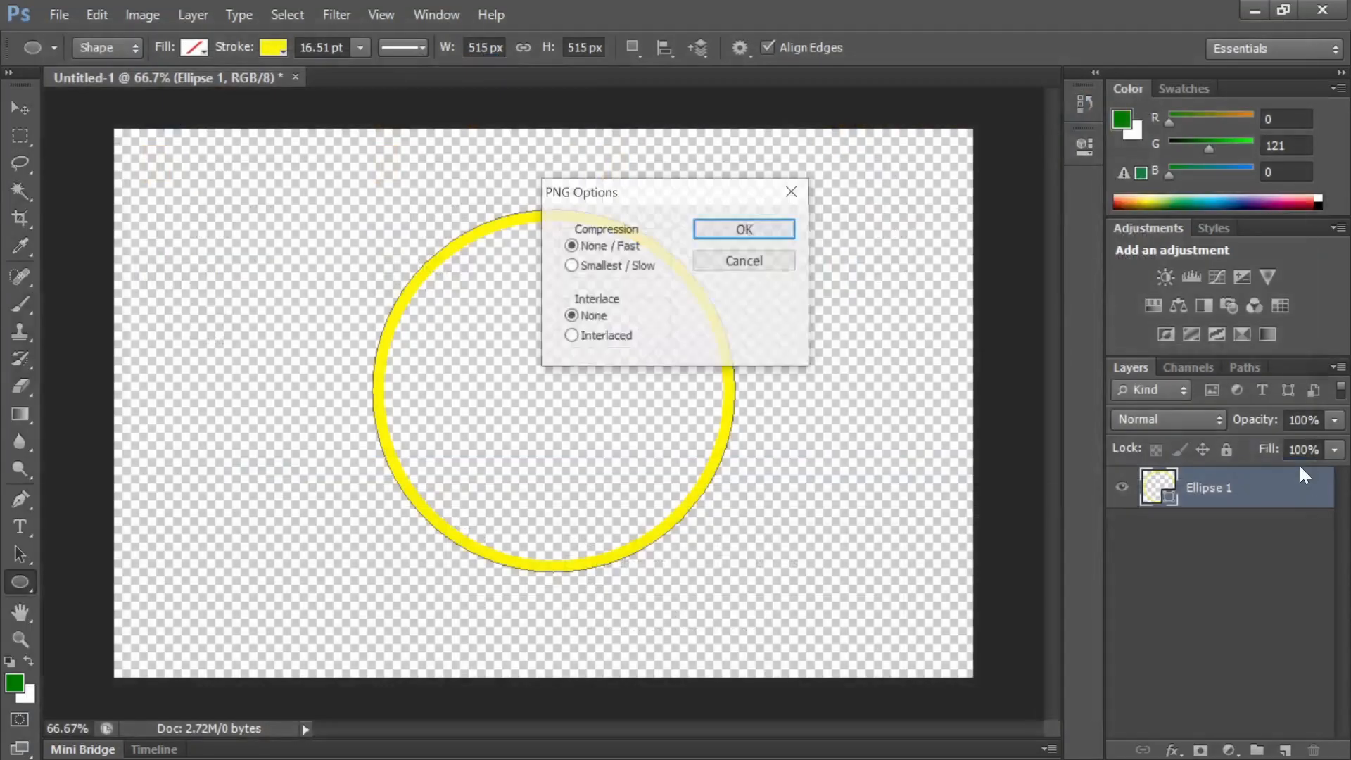
left_click(712, 230)
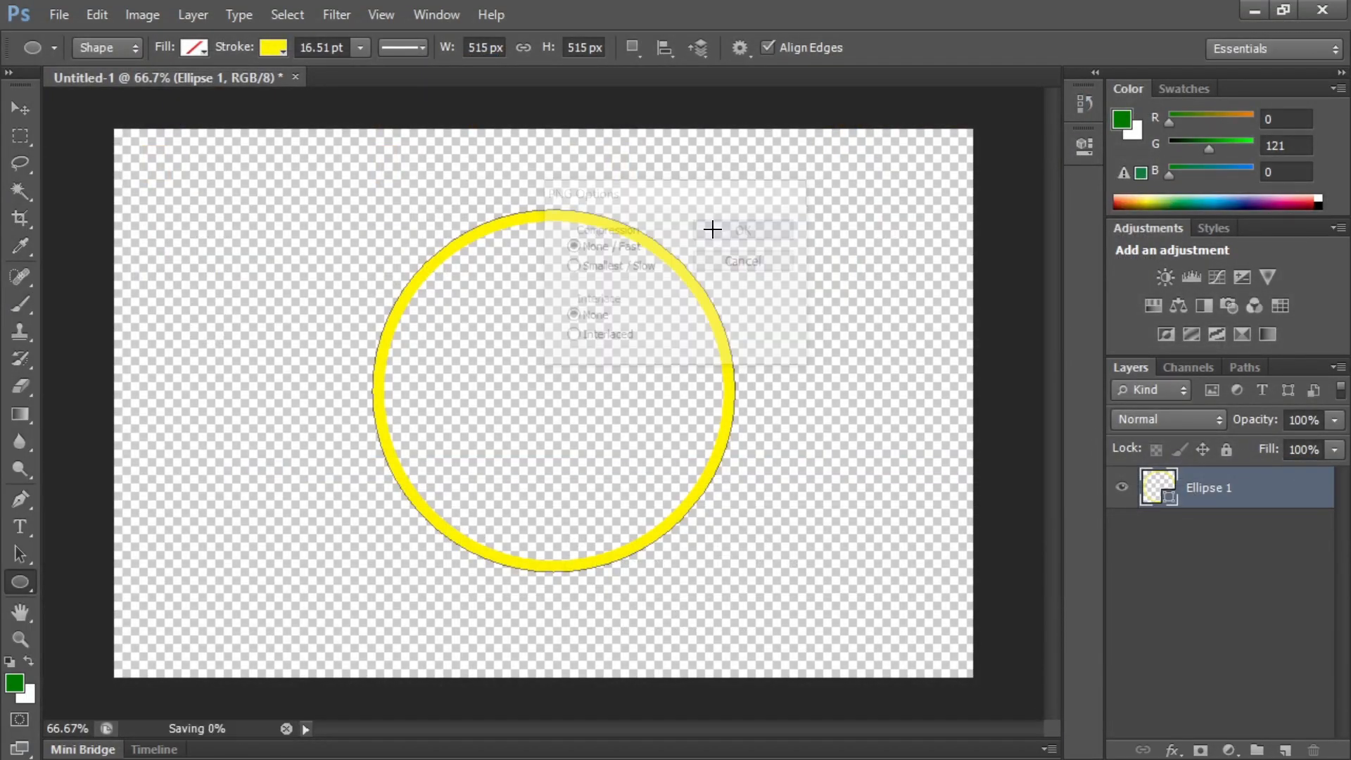
Close Photoshop and switch to OBS Studio.
left_click(1337, 9)
left_click(691, 306)
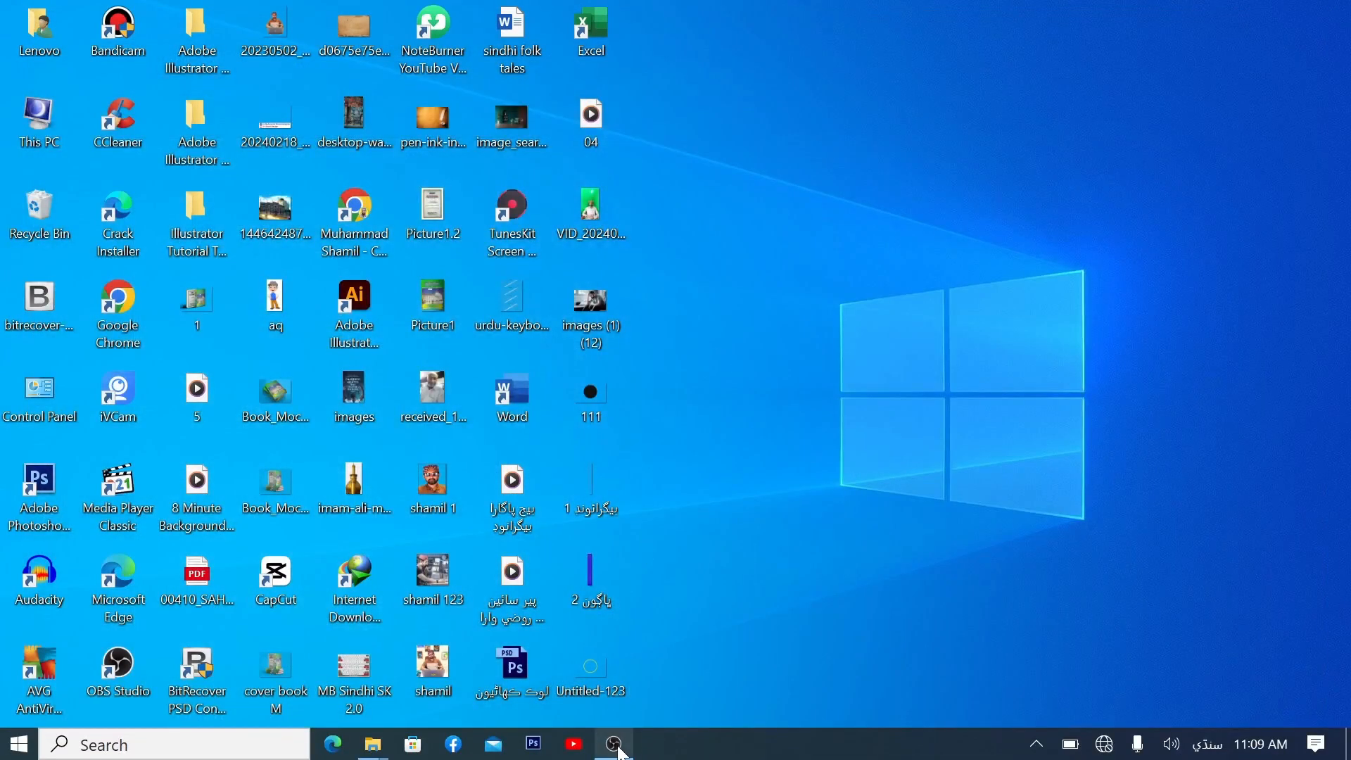
left_click(614, 744)
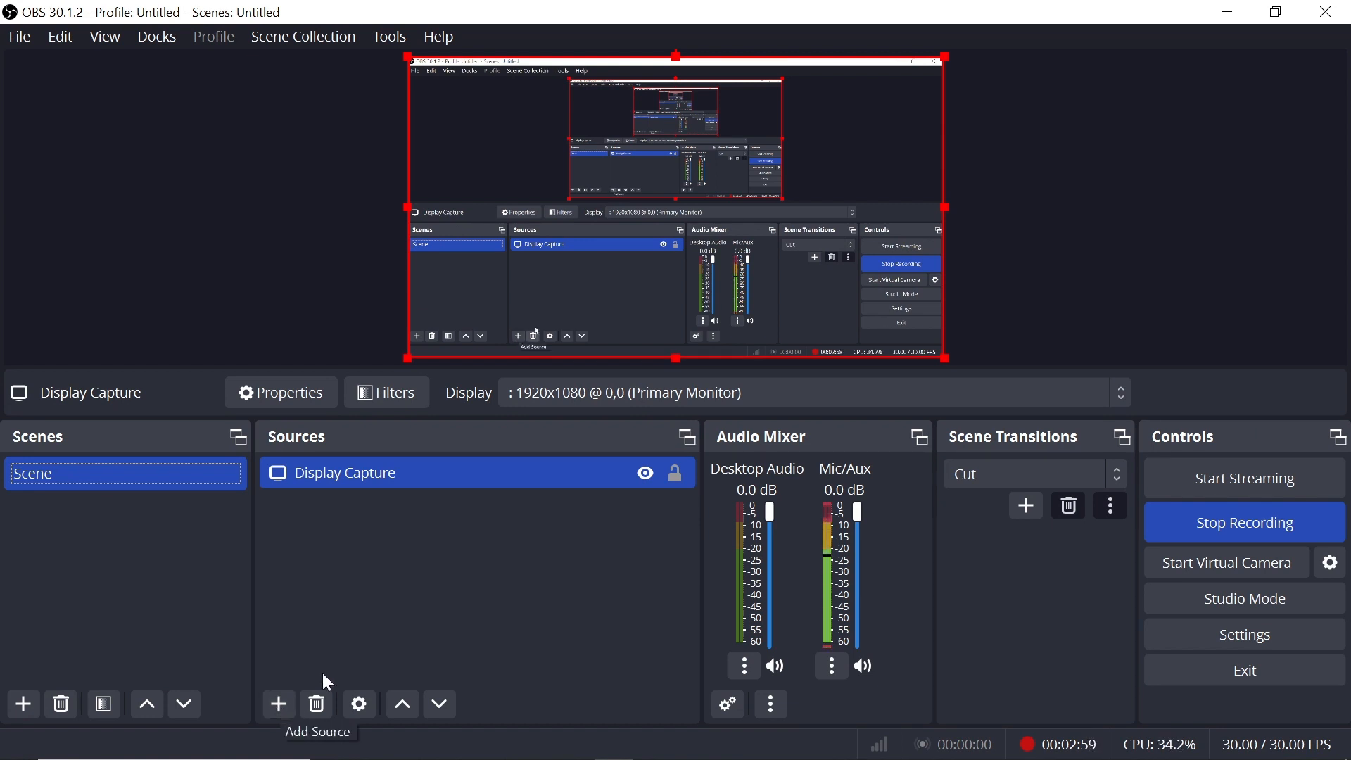
Add a new Video Capture Device source to the scene, using Integrated Camera as its device.
right_click(329, 586)
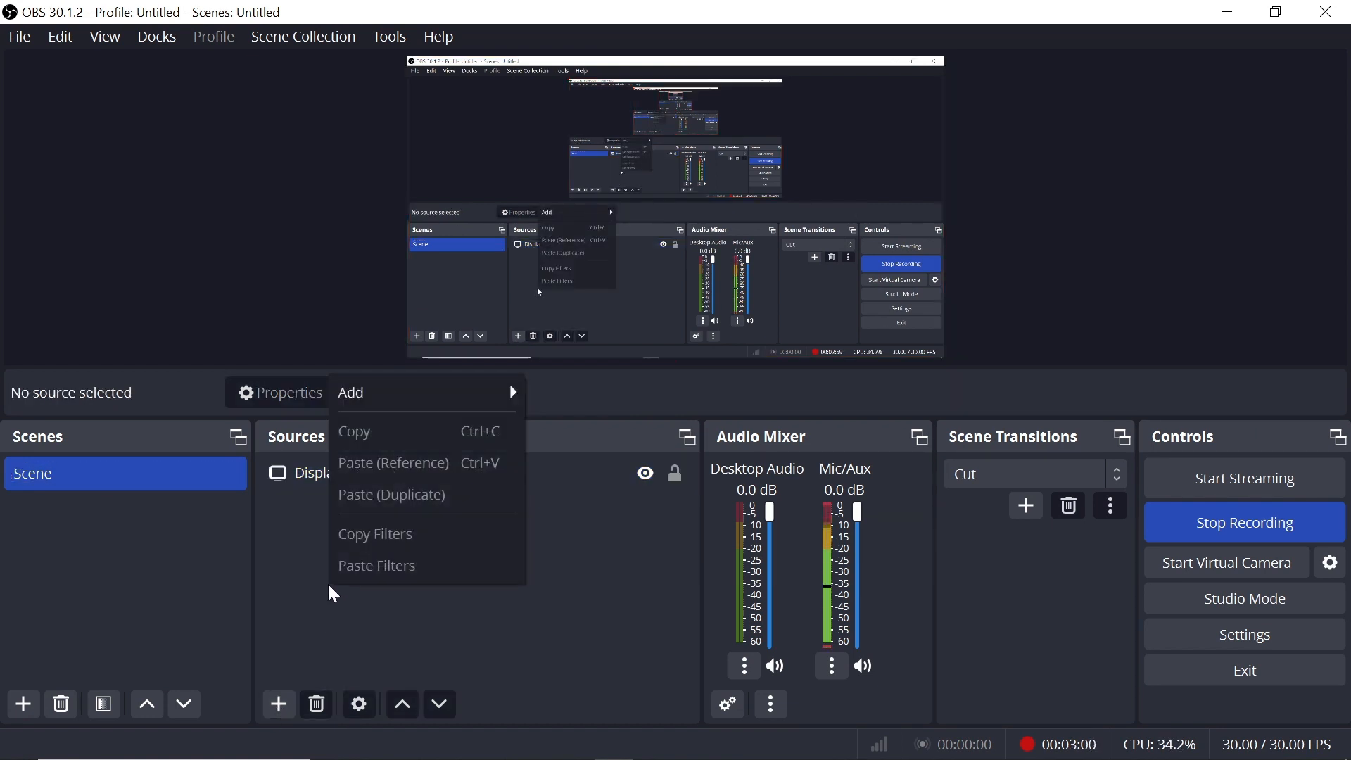
left_click(283, 592)
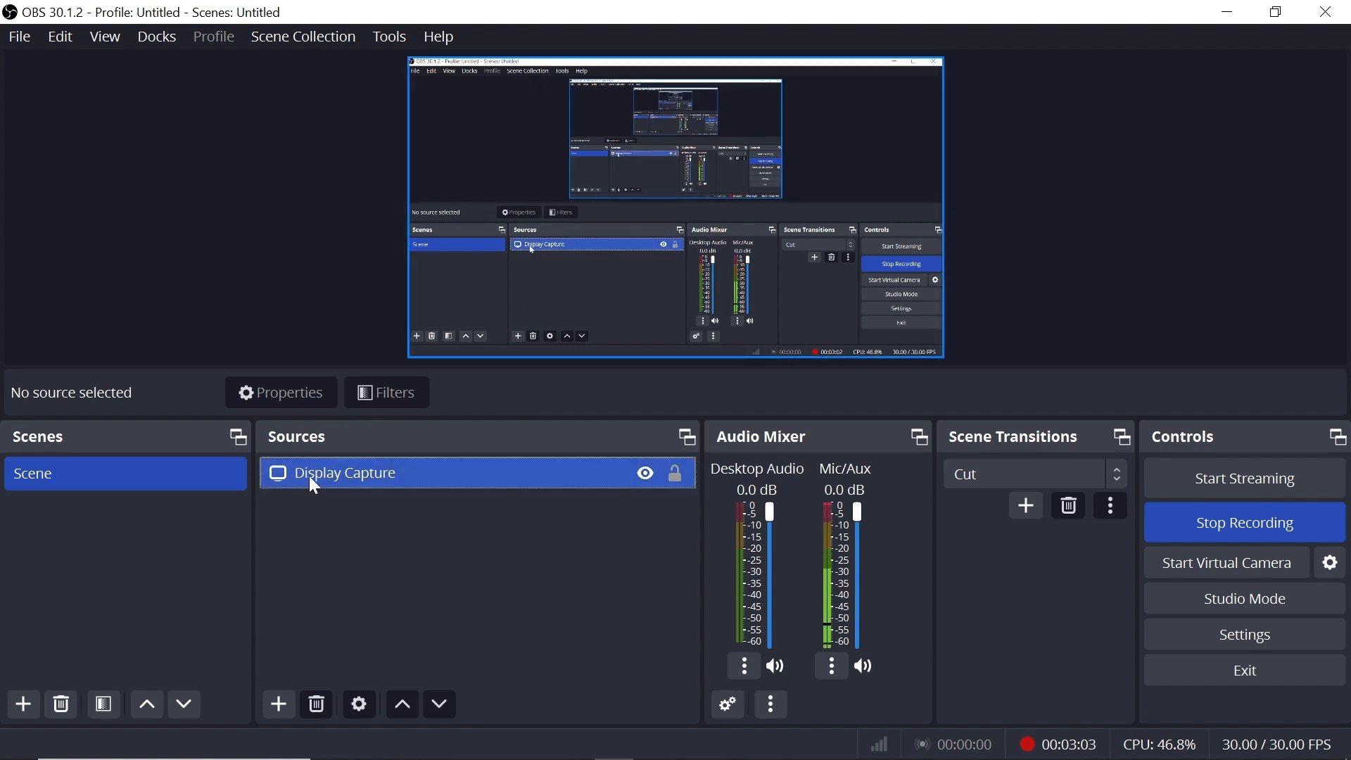
left_click(281, 705)
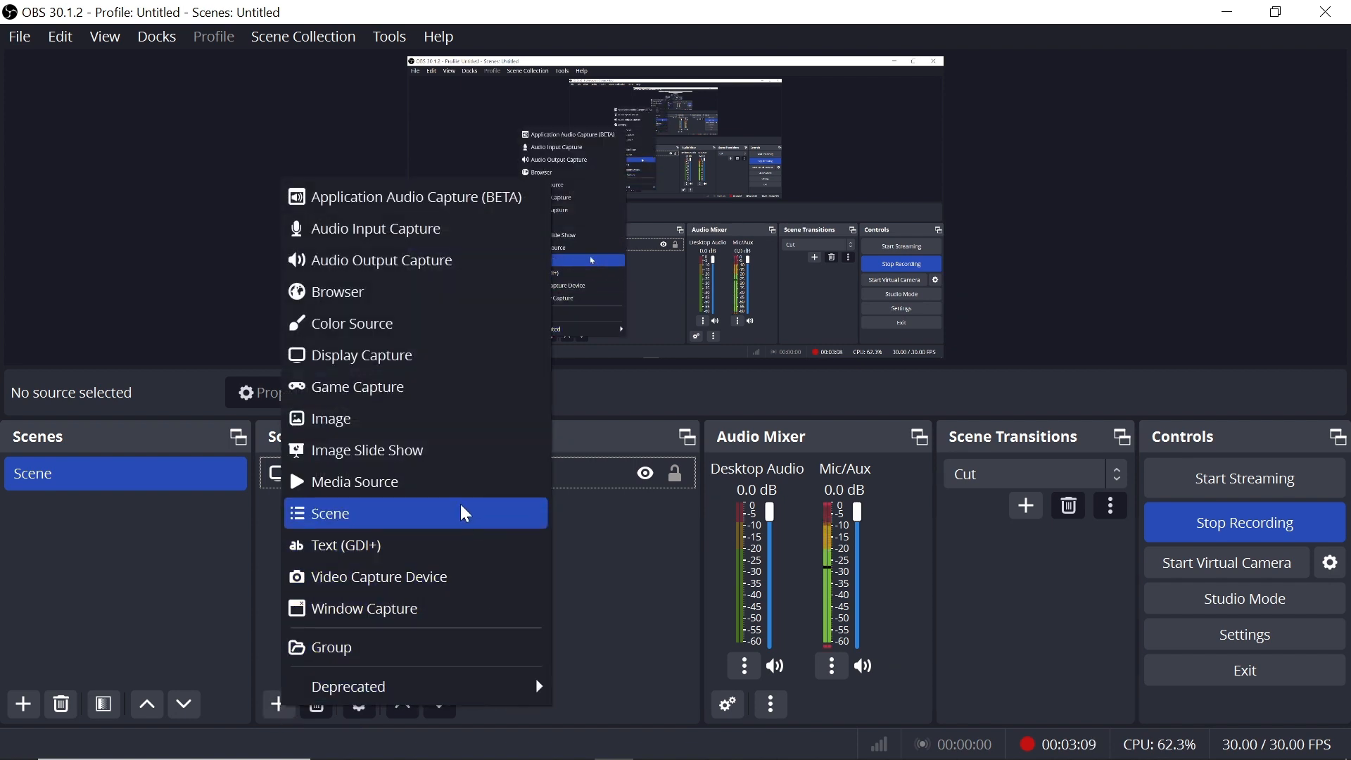
left_click(391, 577)
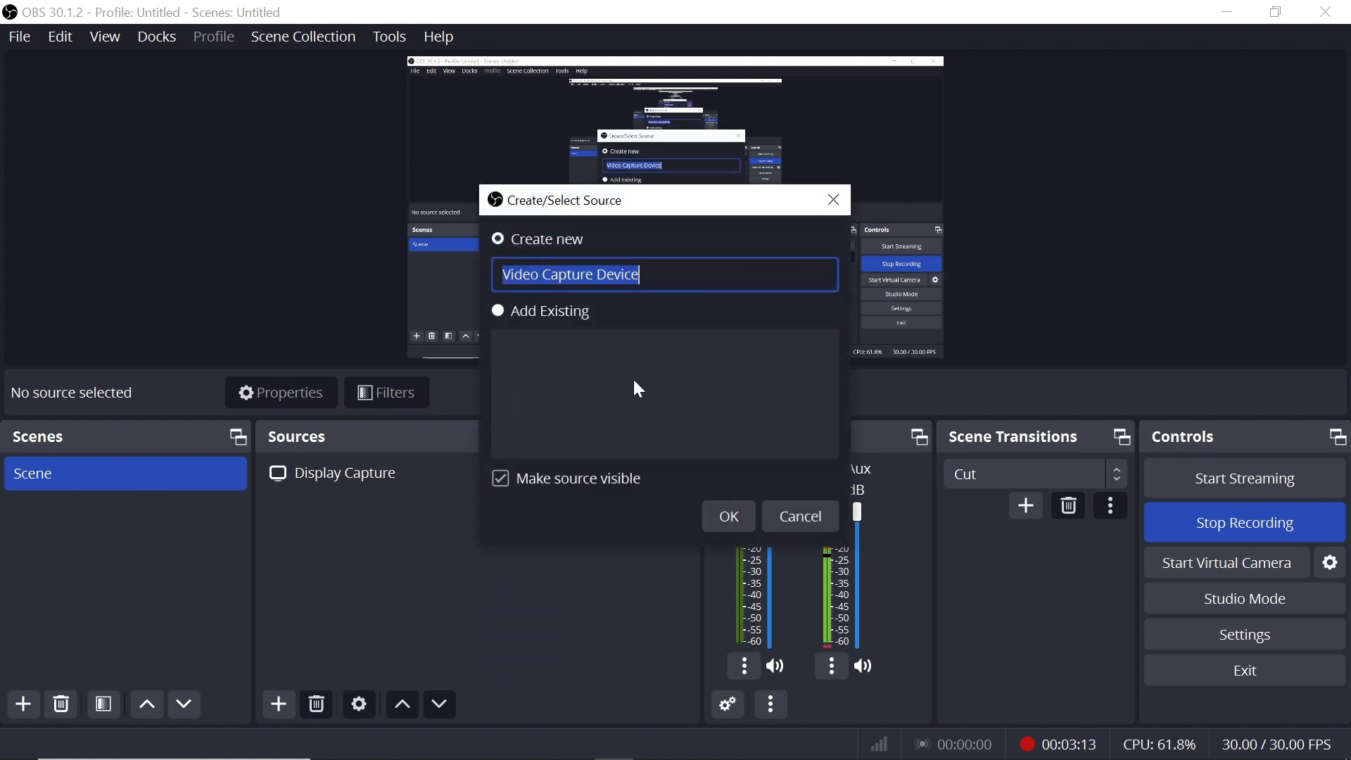
left_click(730, 523)
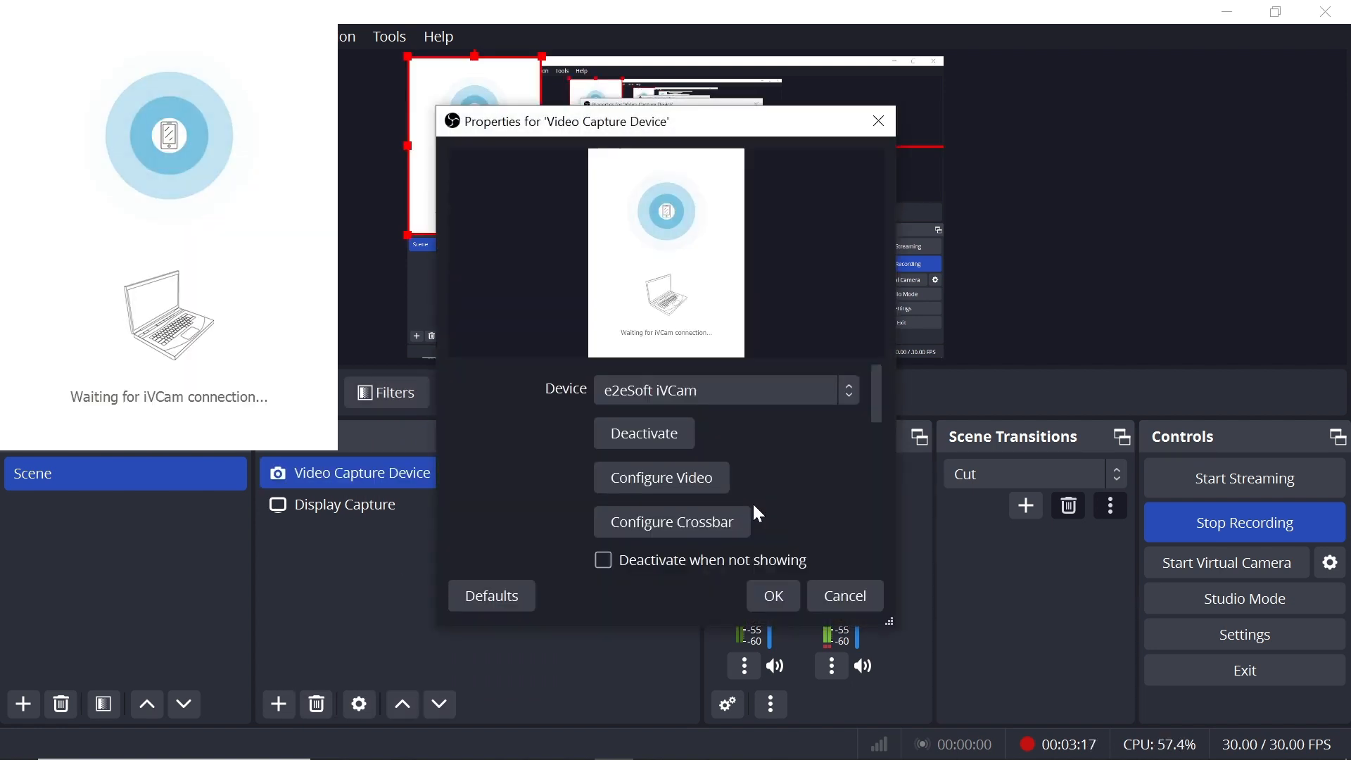
left_click(772, 391)
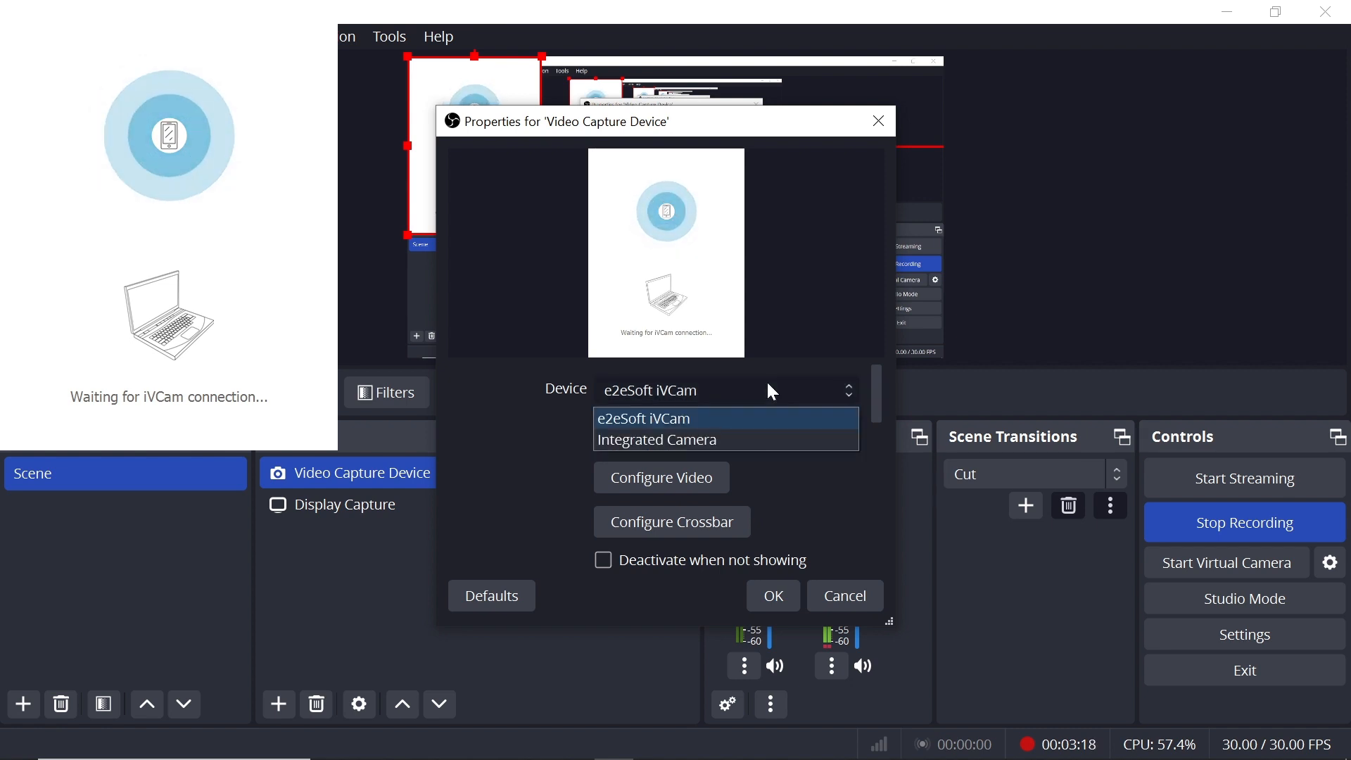
left_click(719, 439)
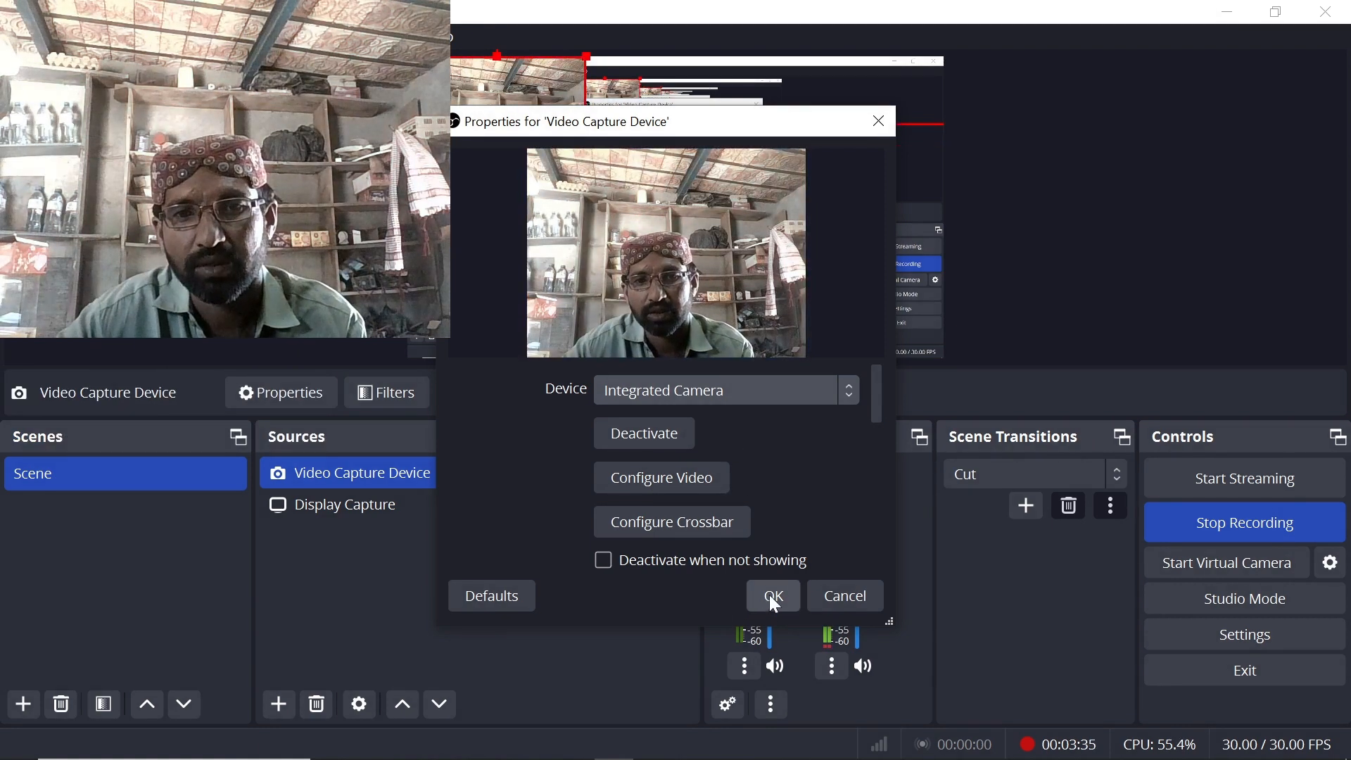
left_click(770, 598)
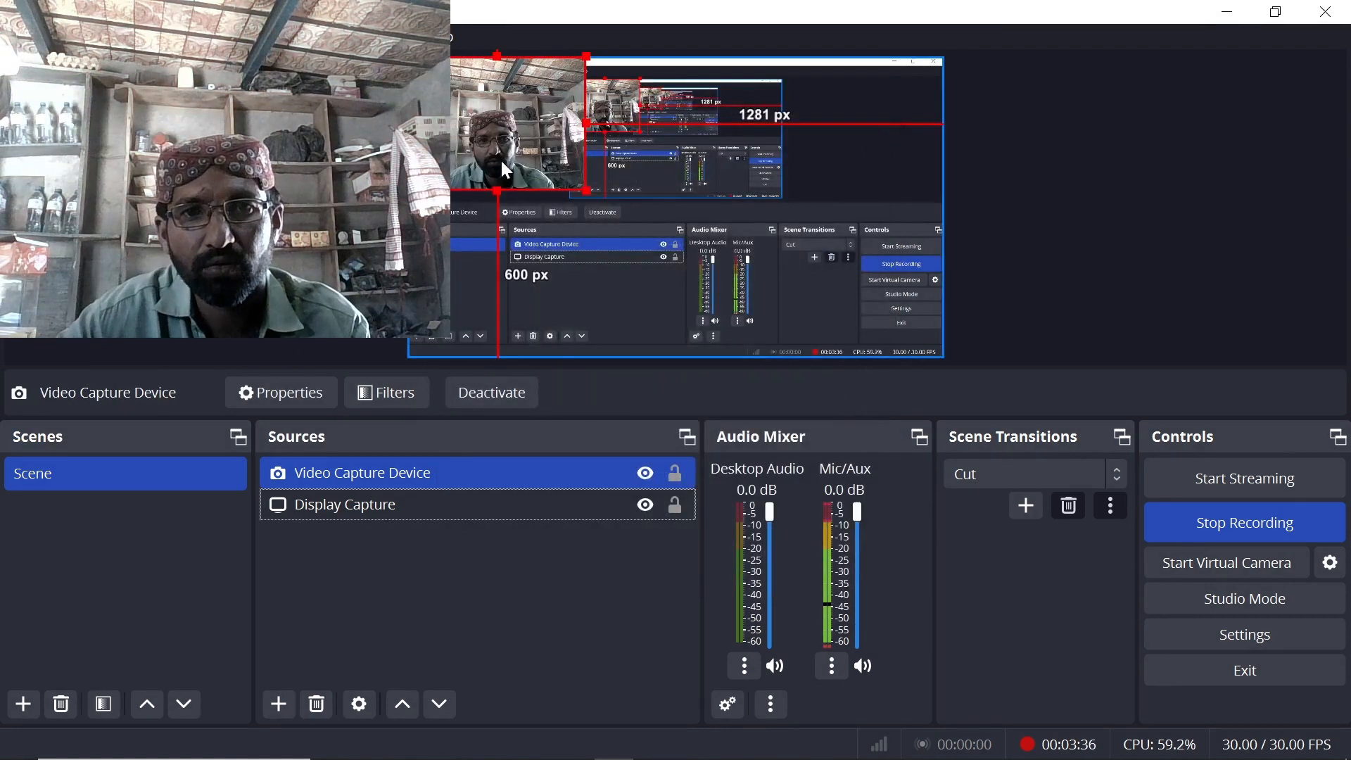
Shrink the camera source and place it about 290 px from the canvas's left edge and 308 px from its top.
left_click_drag(500, 158, 570, 233)
left_click_drag(656, 266, 627, 246)
left_click_drag(561, 198, 572, 208)
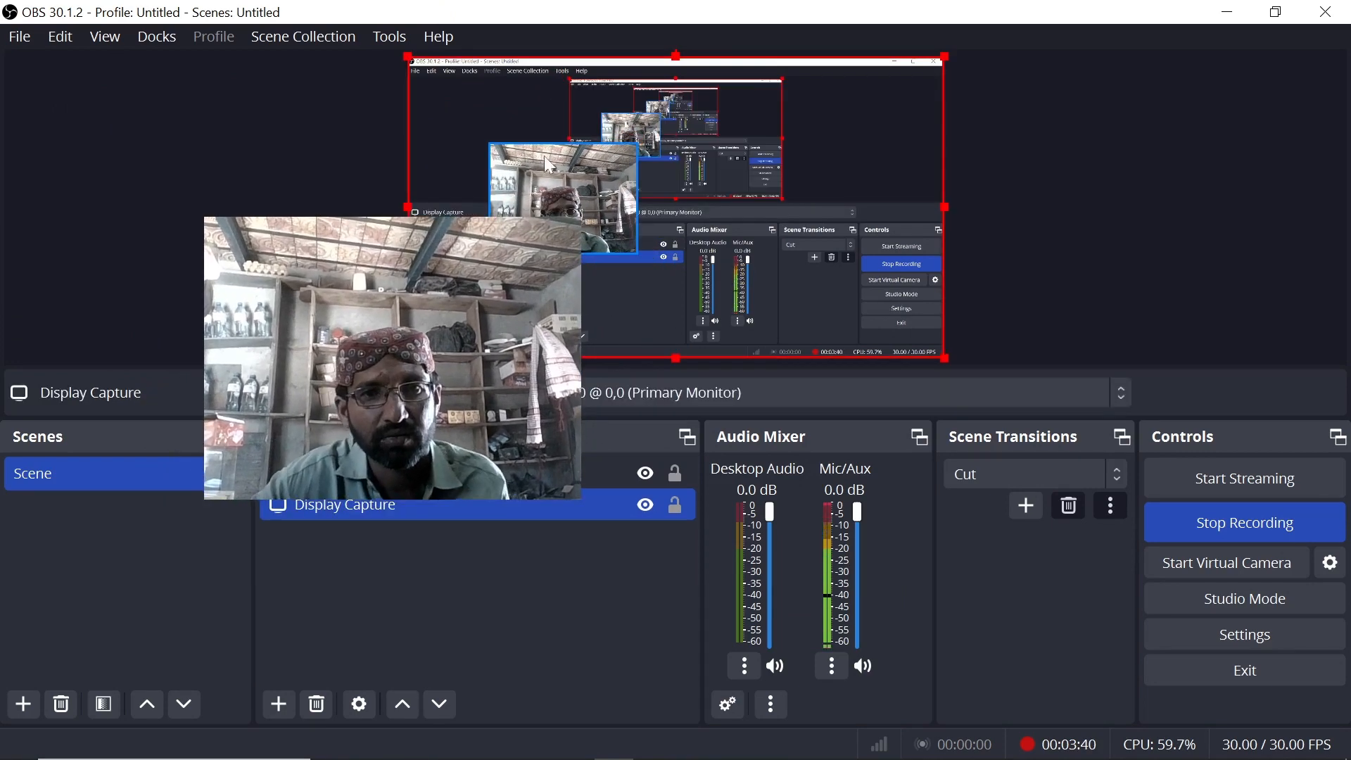
Open the filters of the Video Capture Device source and add an Image Mask/Blend effect filter.
left_click(541, 187)
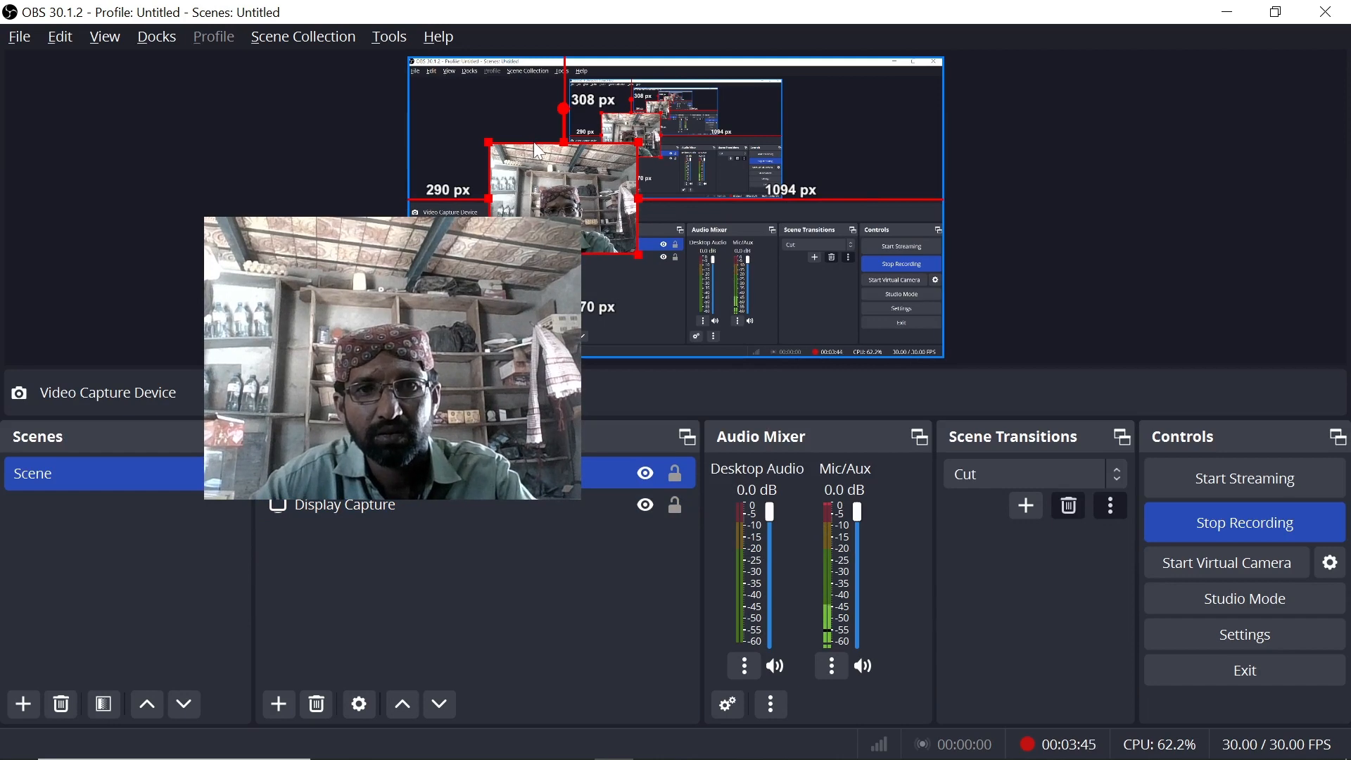
left_click(541, 150)
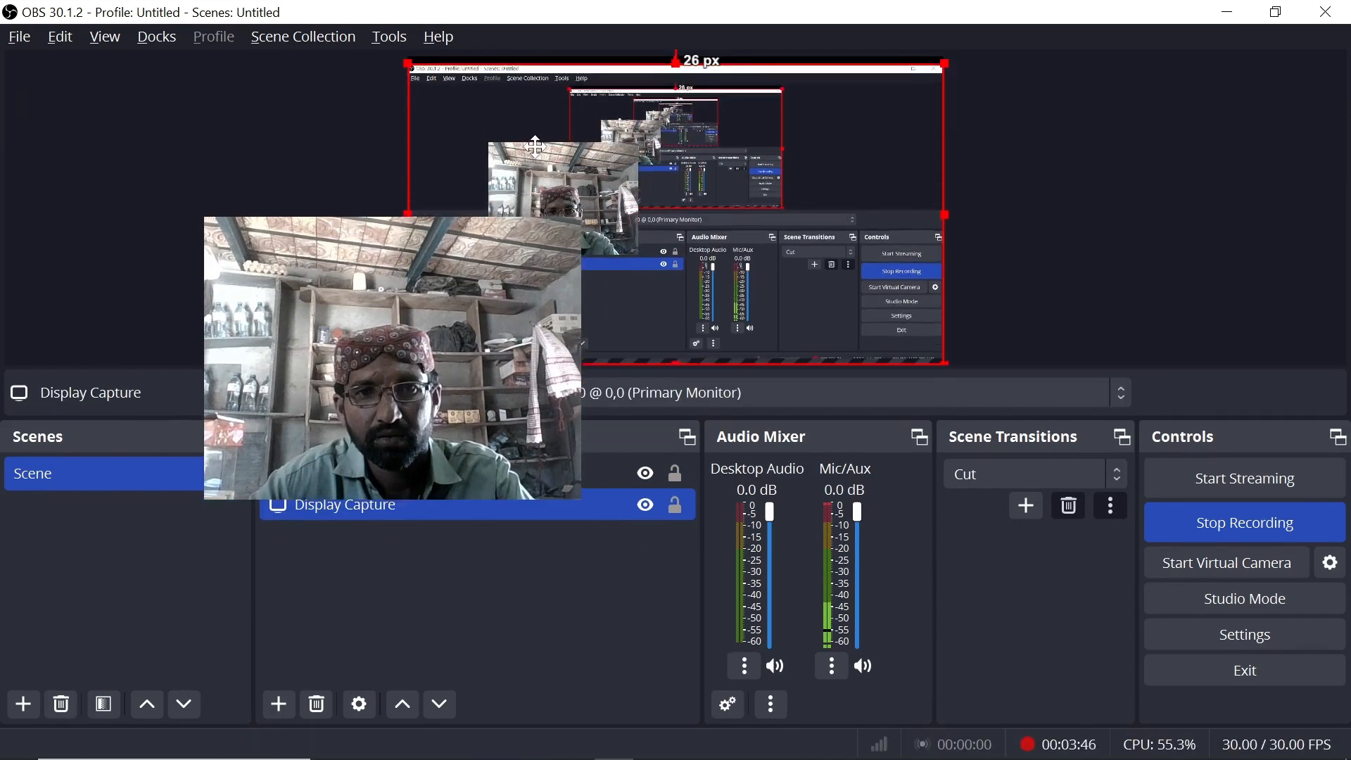
left_click(533, 146)
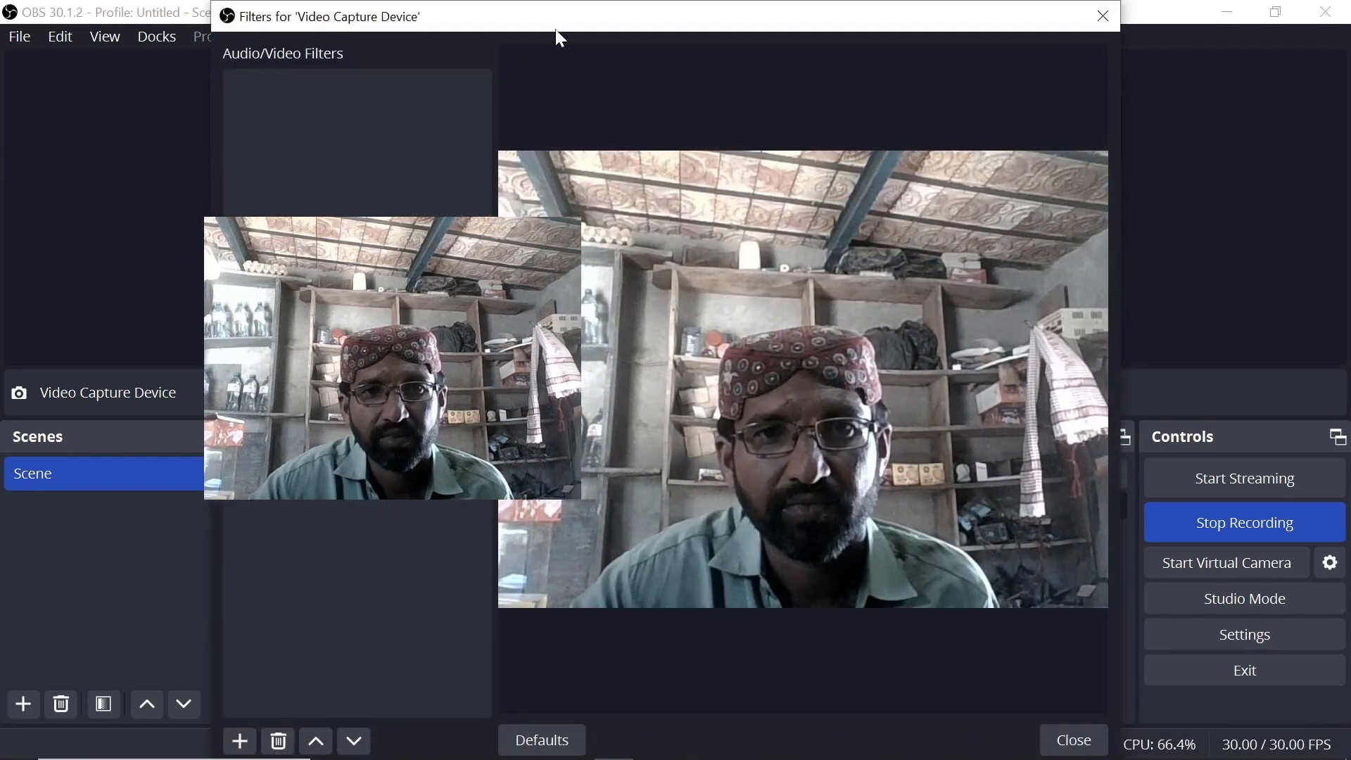
left_click_drag(559, 29, 566, 9)
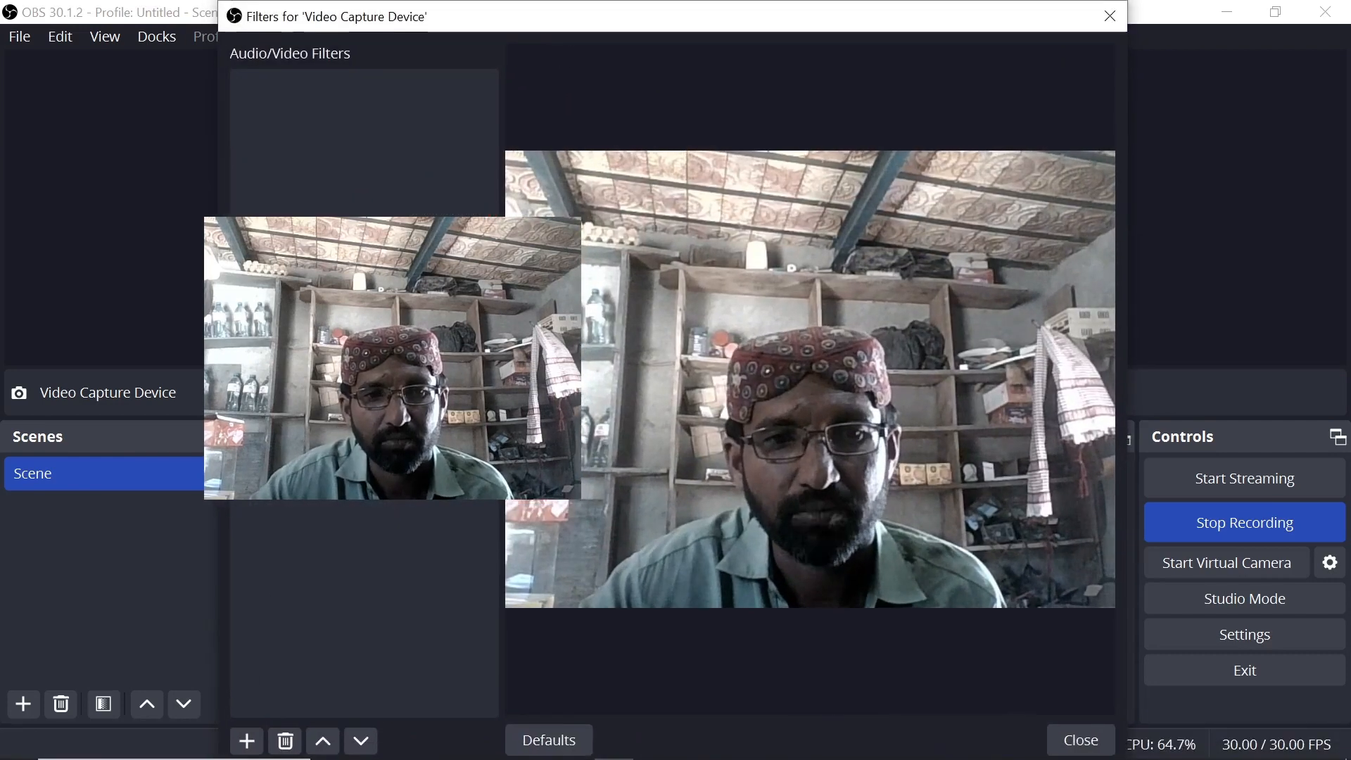
left_click(248, 741)
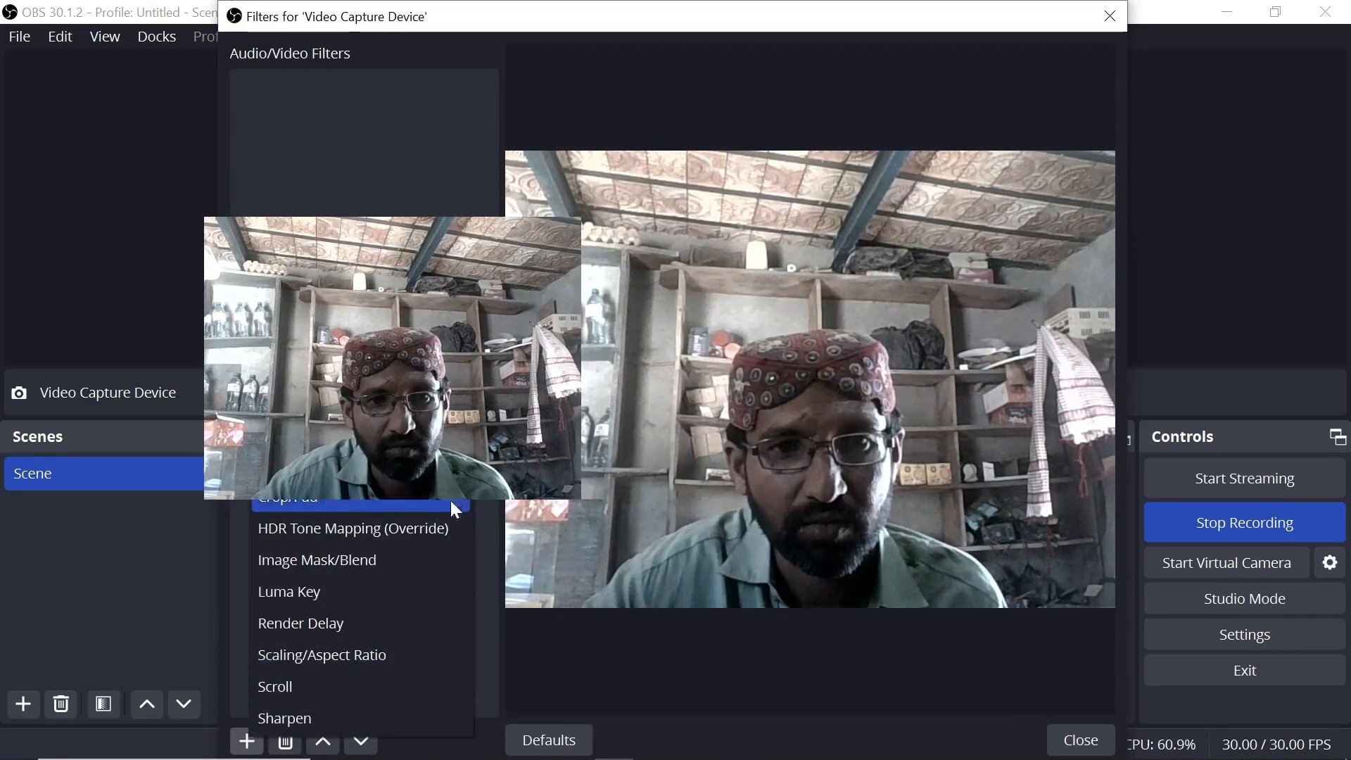
left_click(360, 562)
left_click(615, 426)
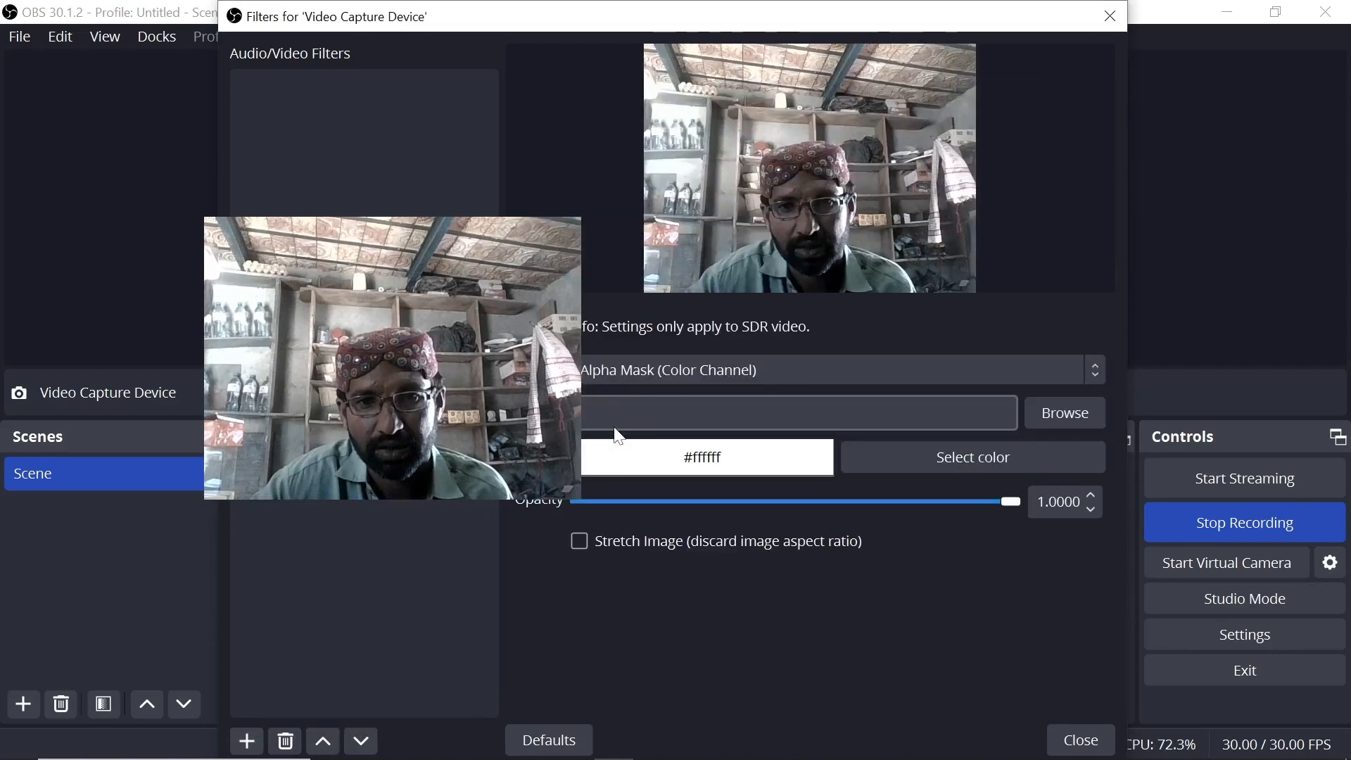
Load 111.png from the Desktop as the mask image and set the mask type to Alpha Mask (Alpha Channel).
left_click(1063, 416)
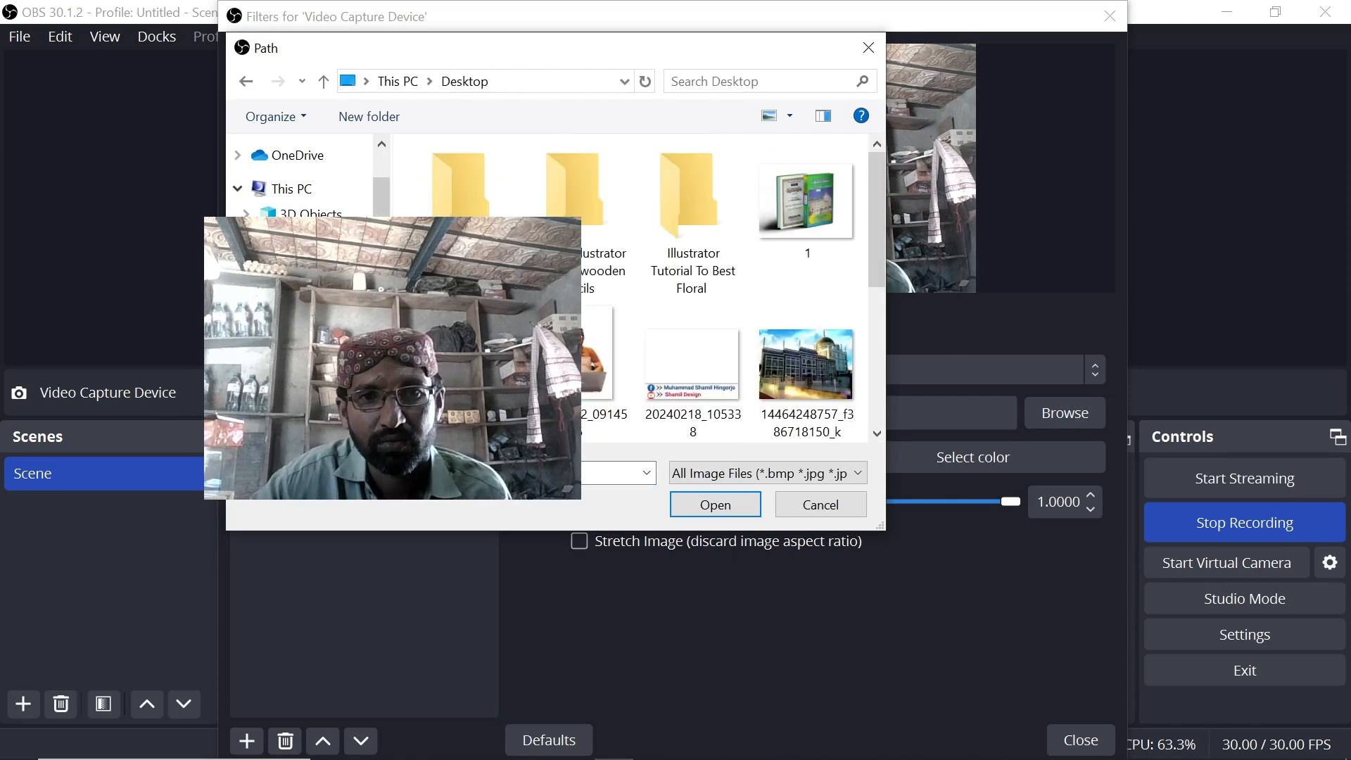
left_click(709, 508)
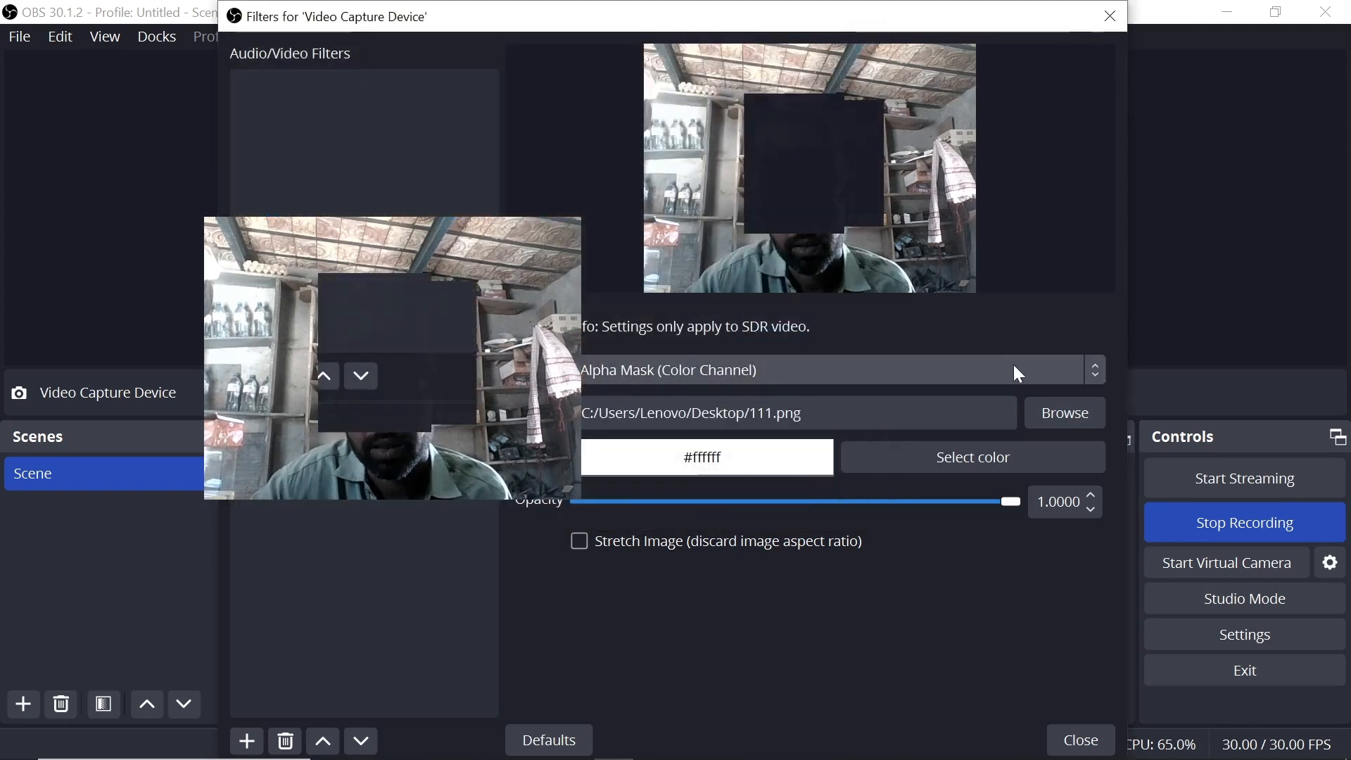
left_click(998, 370)
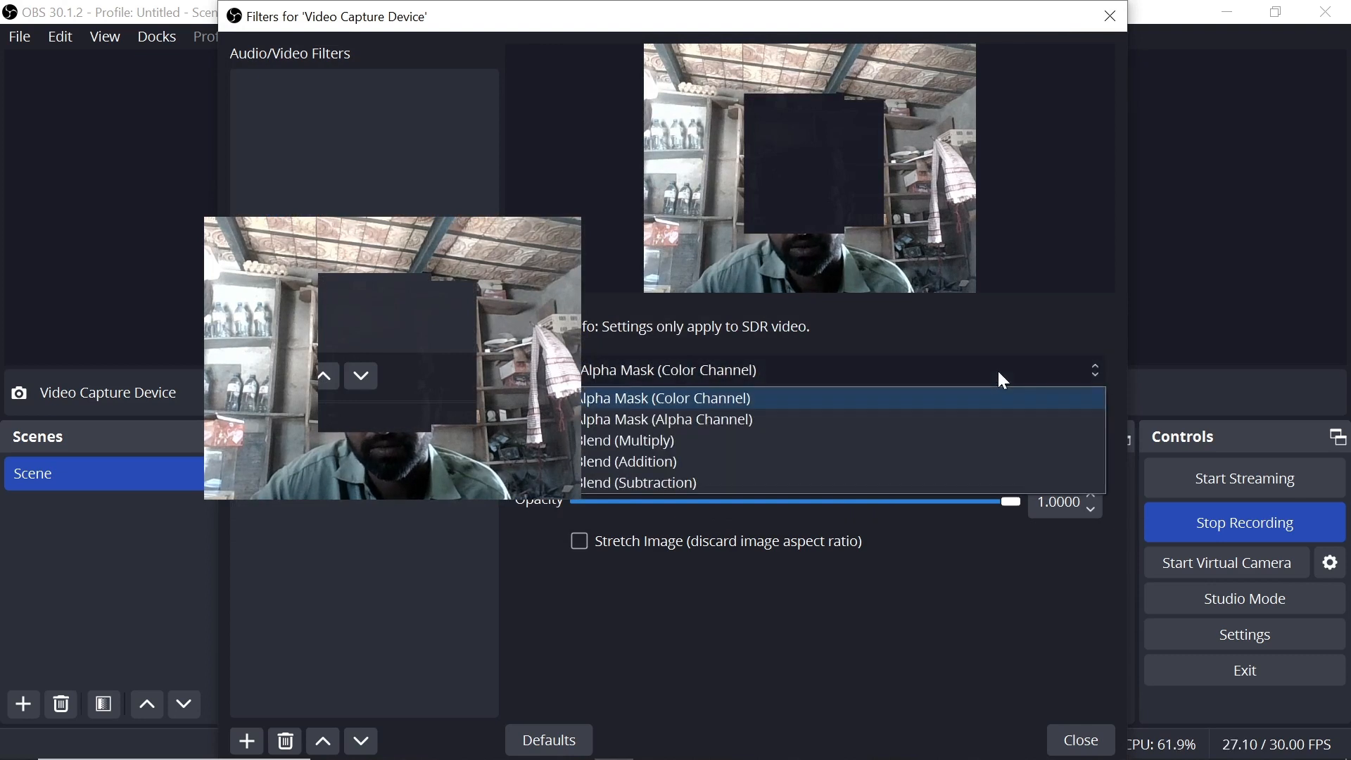
left_click(885, 420)
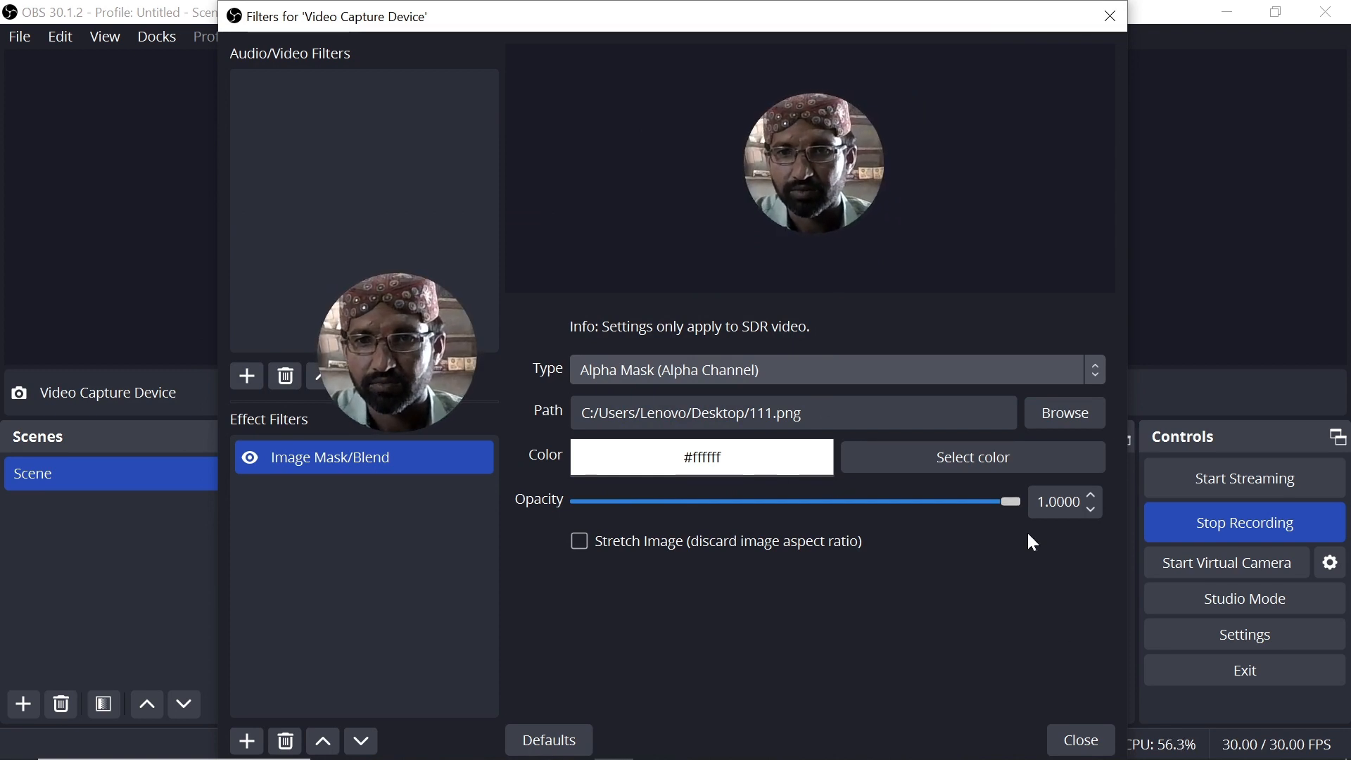
Close the filters, then resize the circular camera source and place it at the canvas's lower left, about 497 px from the top.
left_click(1073, 737)
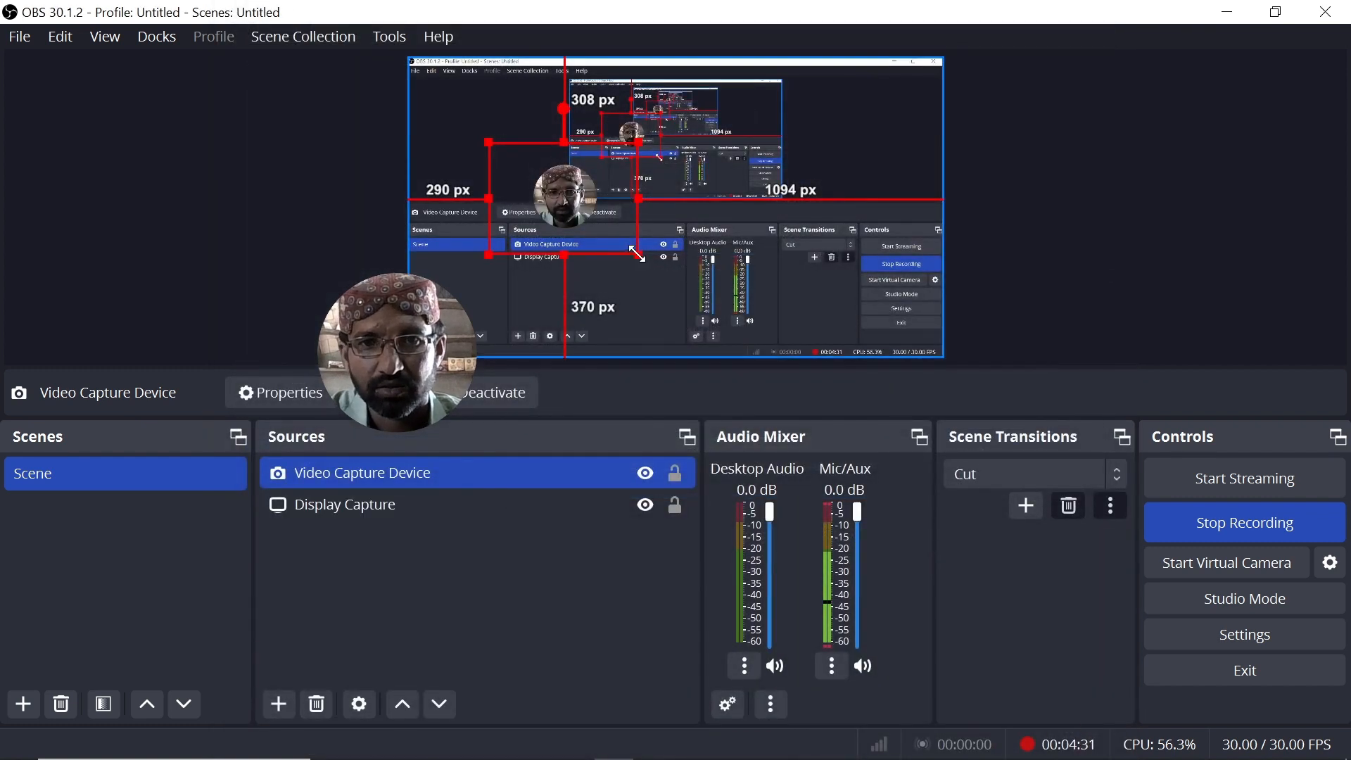
left_click_drag(638, 255, 736, 327)
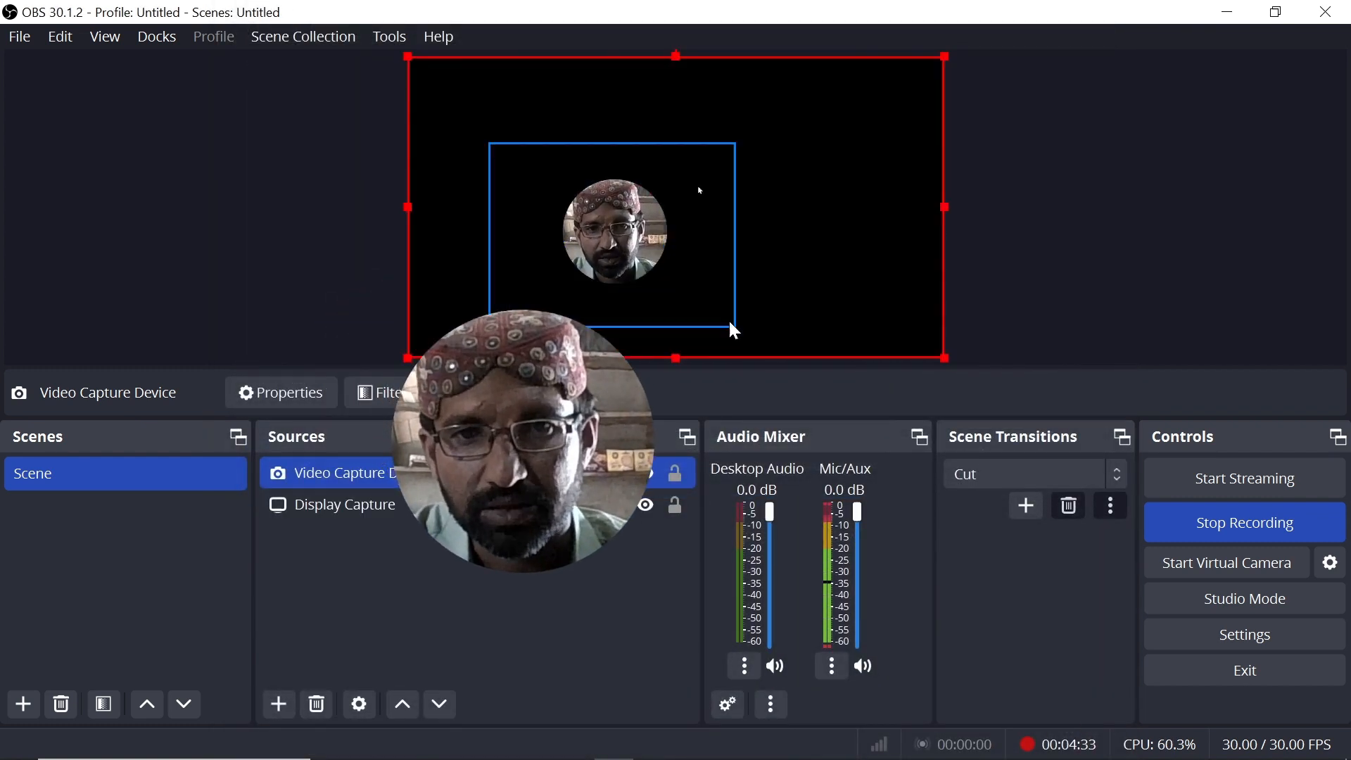
left_click(505, 151)
left_click(596, 225)
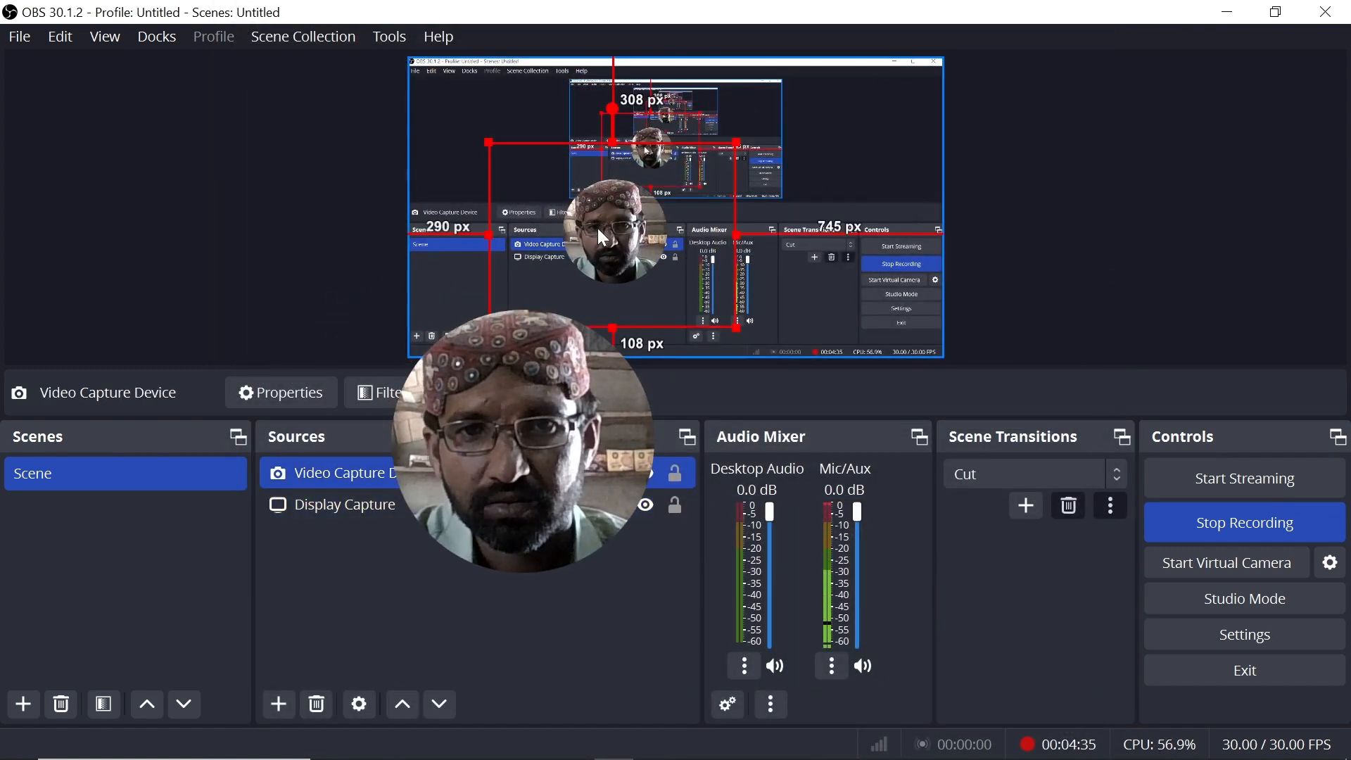
left_click_drag(597, 228, 450, 266)
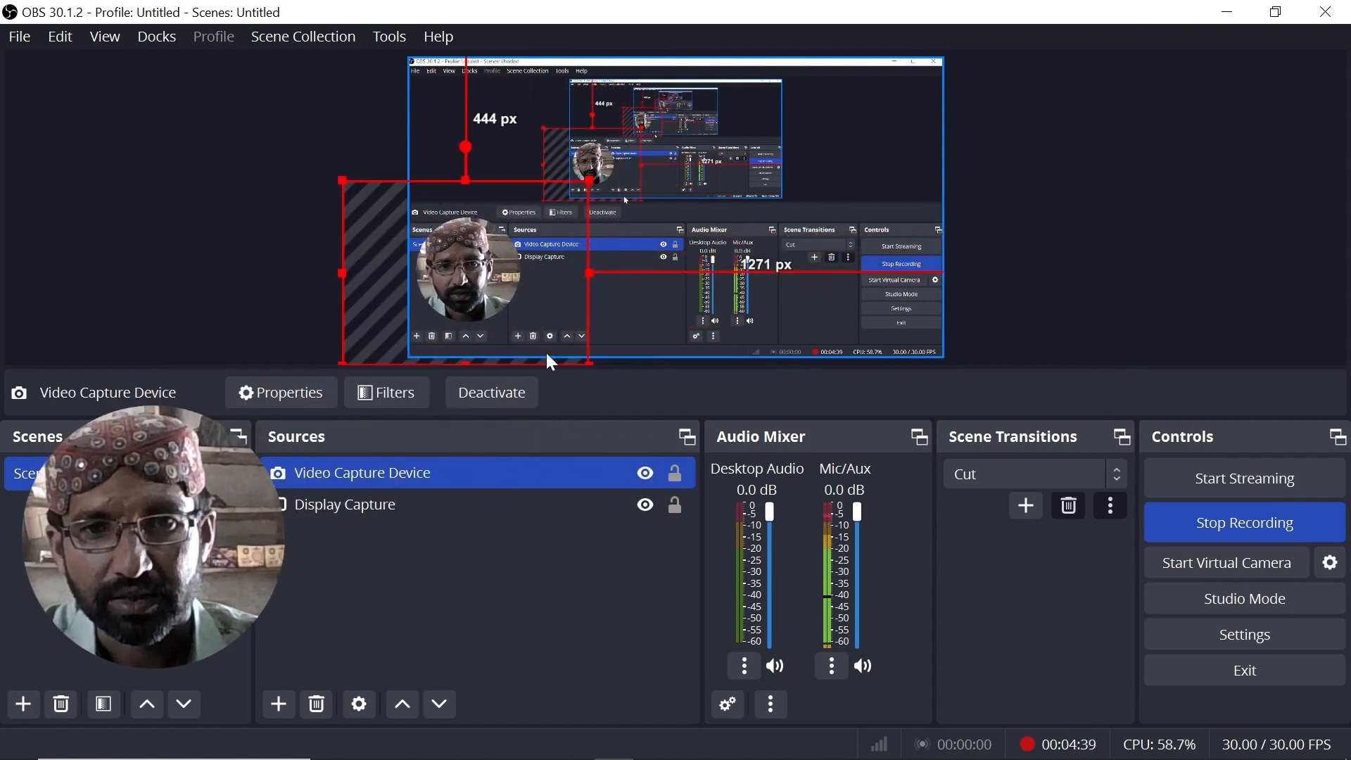
left_click_drag(588, 362, 567, 342)
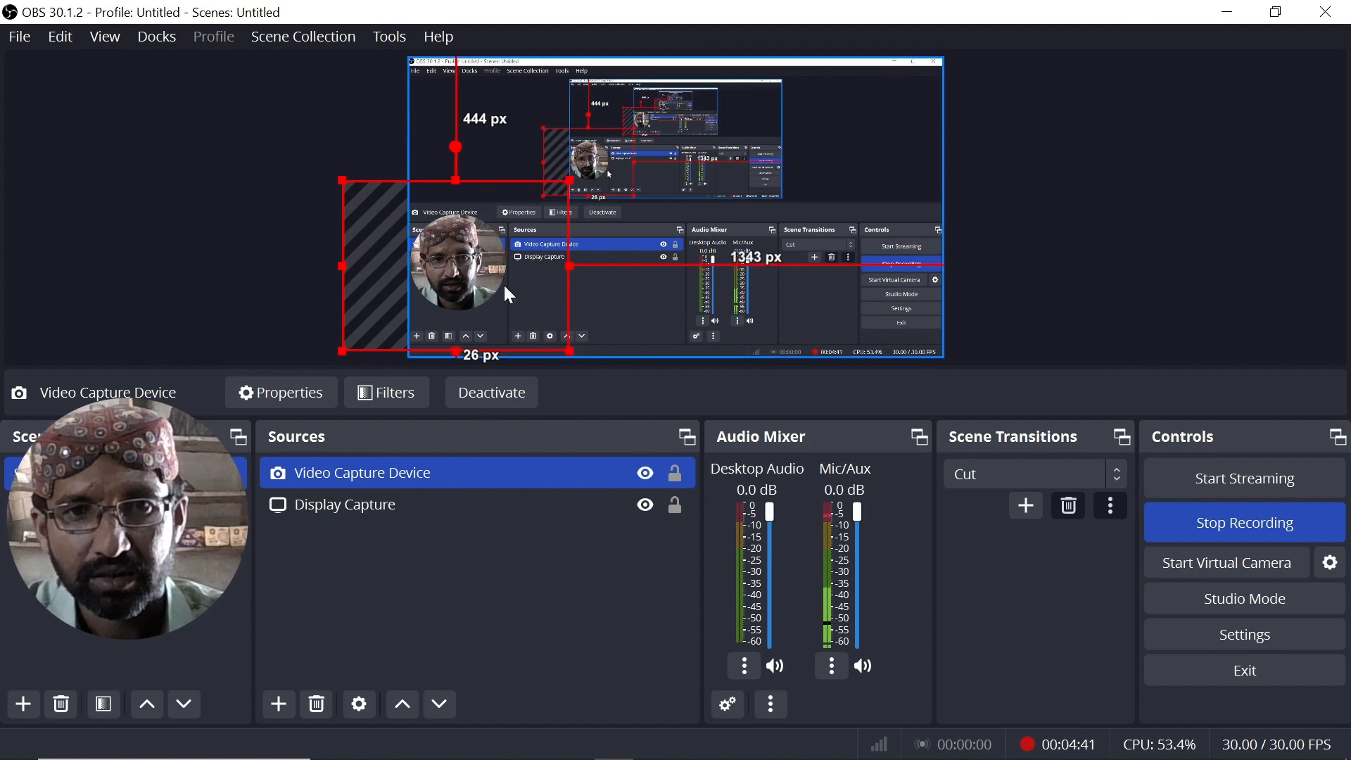
left_click_drag(470, 262, 480, 285)
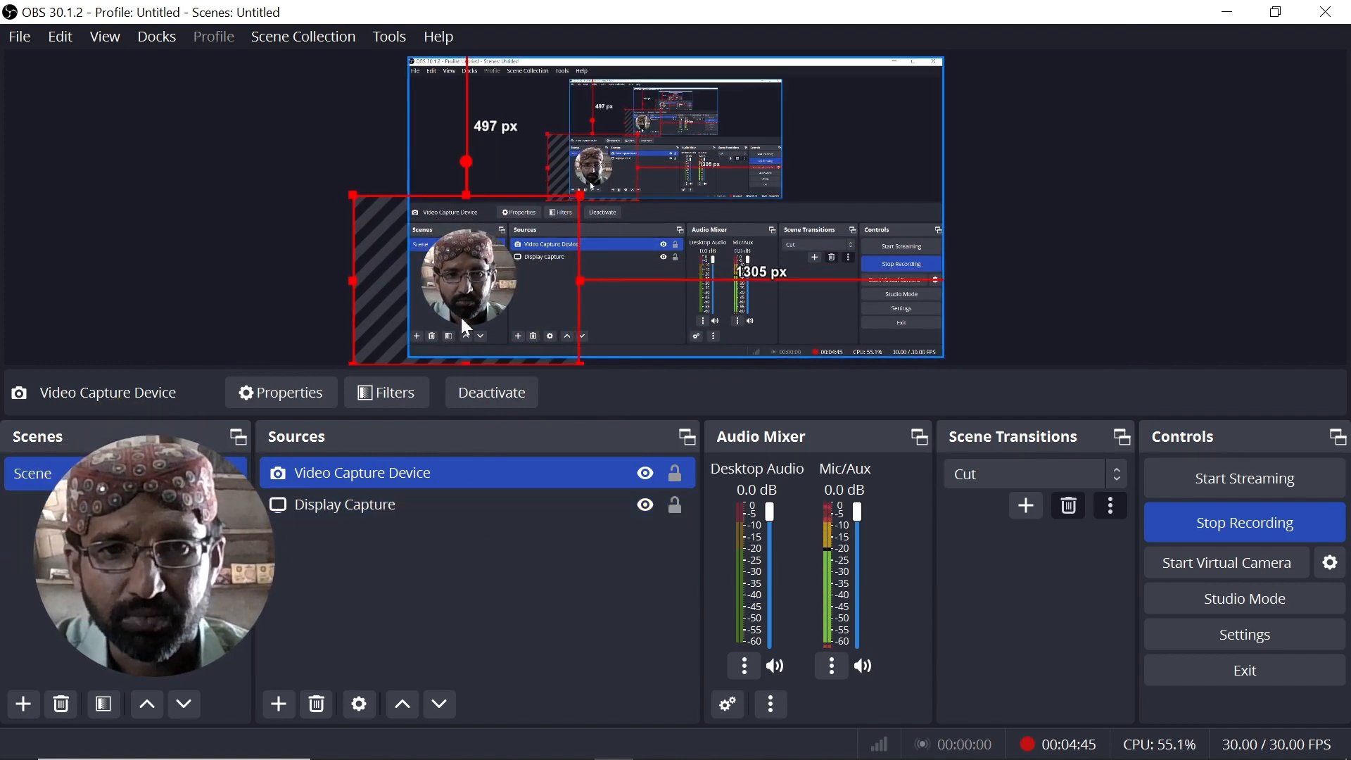
Add a new Image source to the scene, using Untitled-123.png from the Desktop as its image file.
left_click(279, 705)
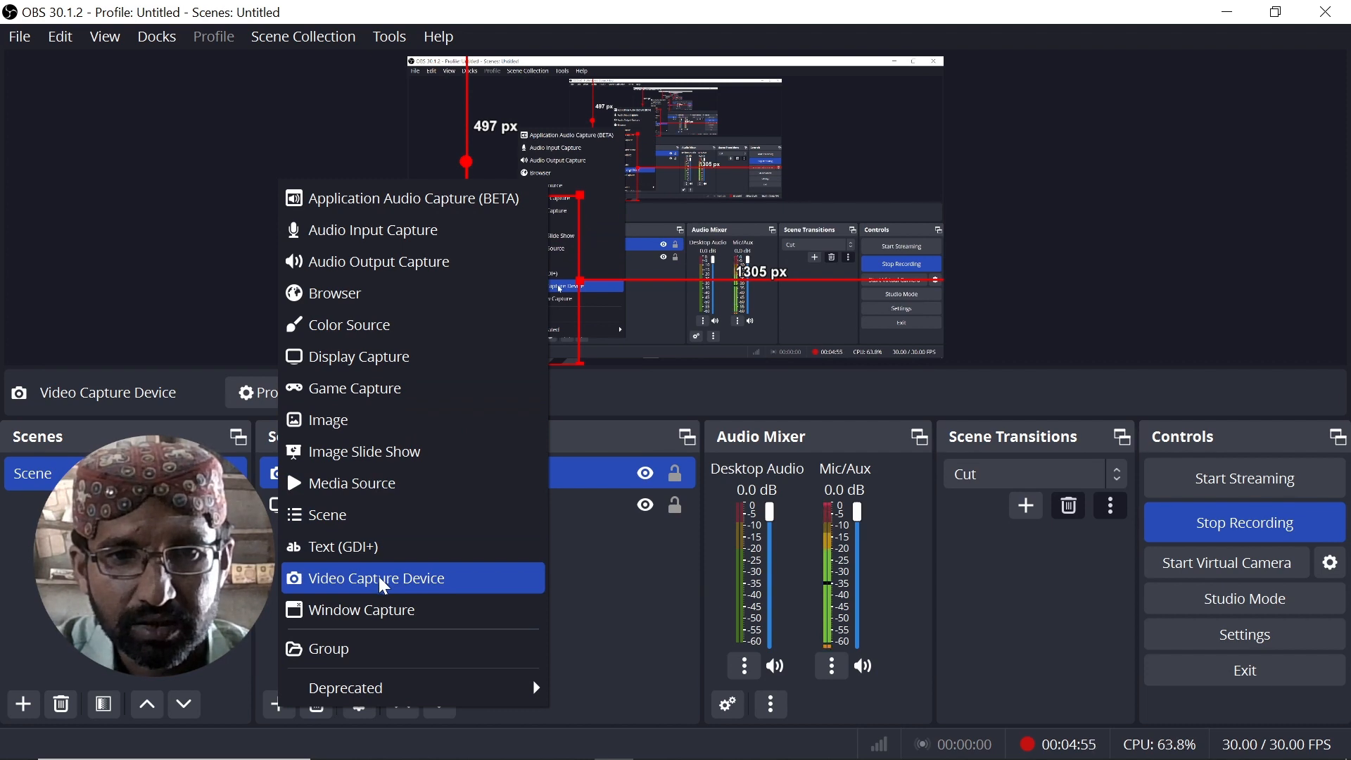
left_click(361, 421)
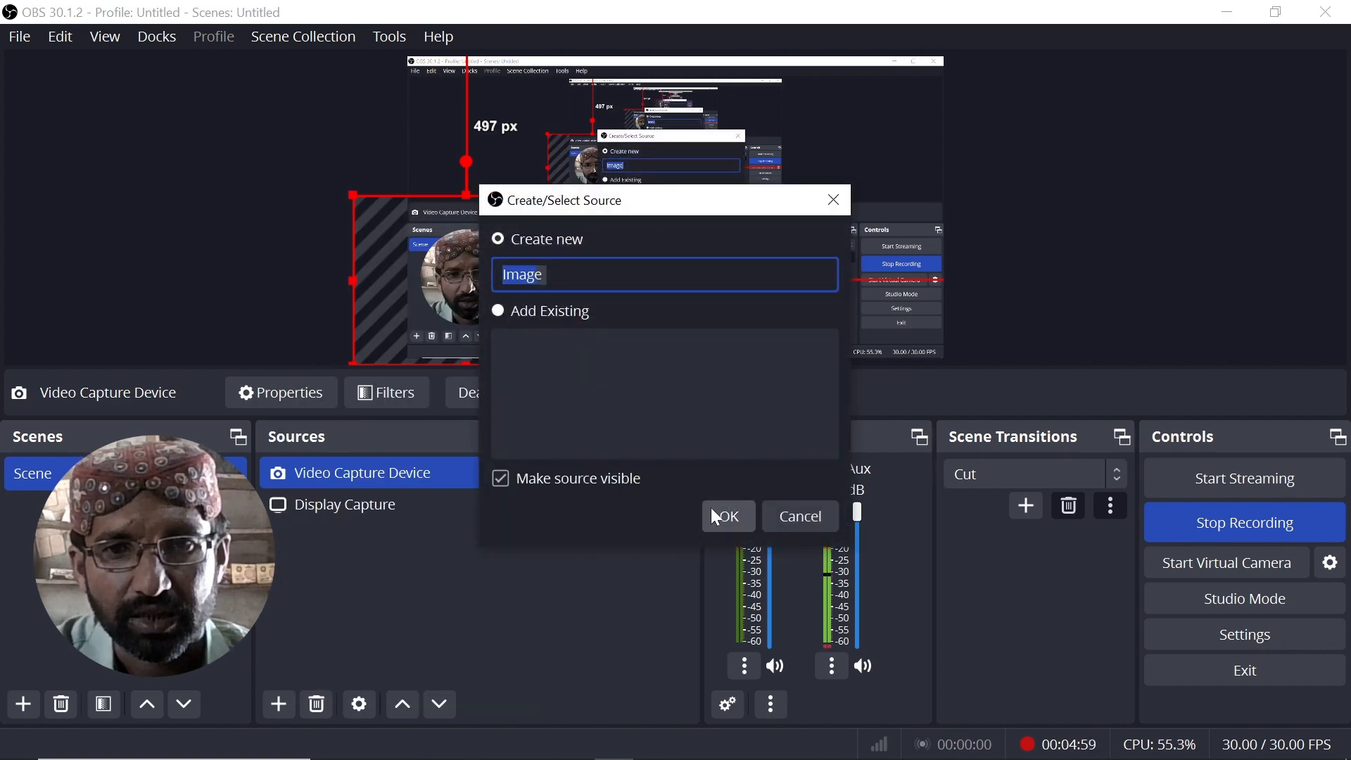
left_click(717, 512)
left_click(848, 395)
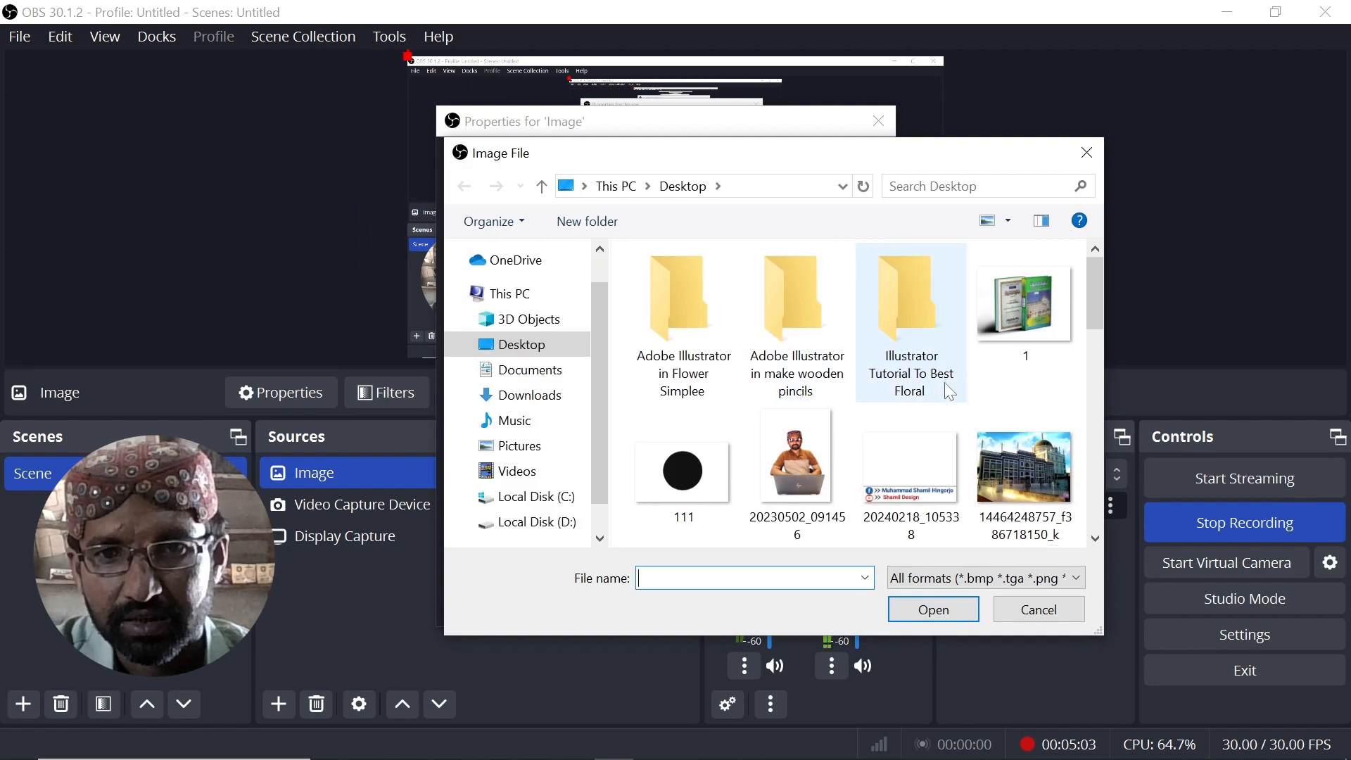
left_click_drag(1102, 306, 1052, 493)
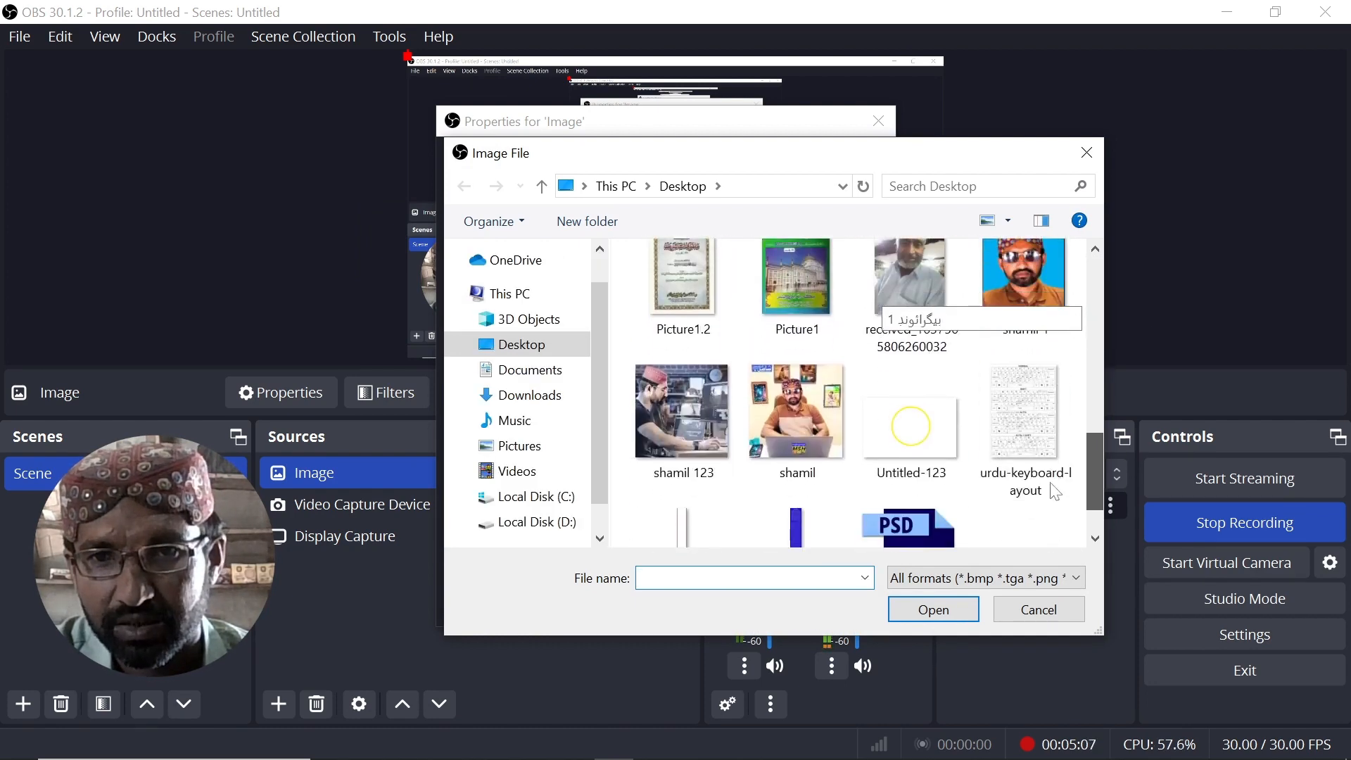
left_click(877, 421)
left_click(934, 608)
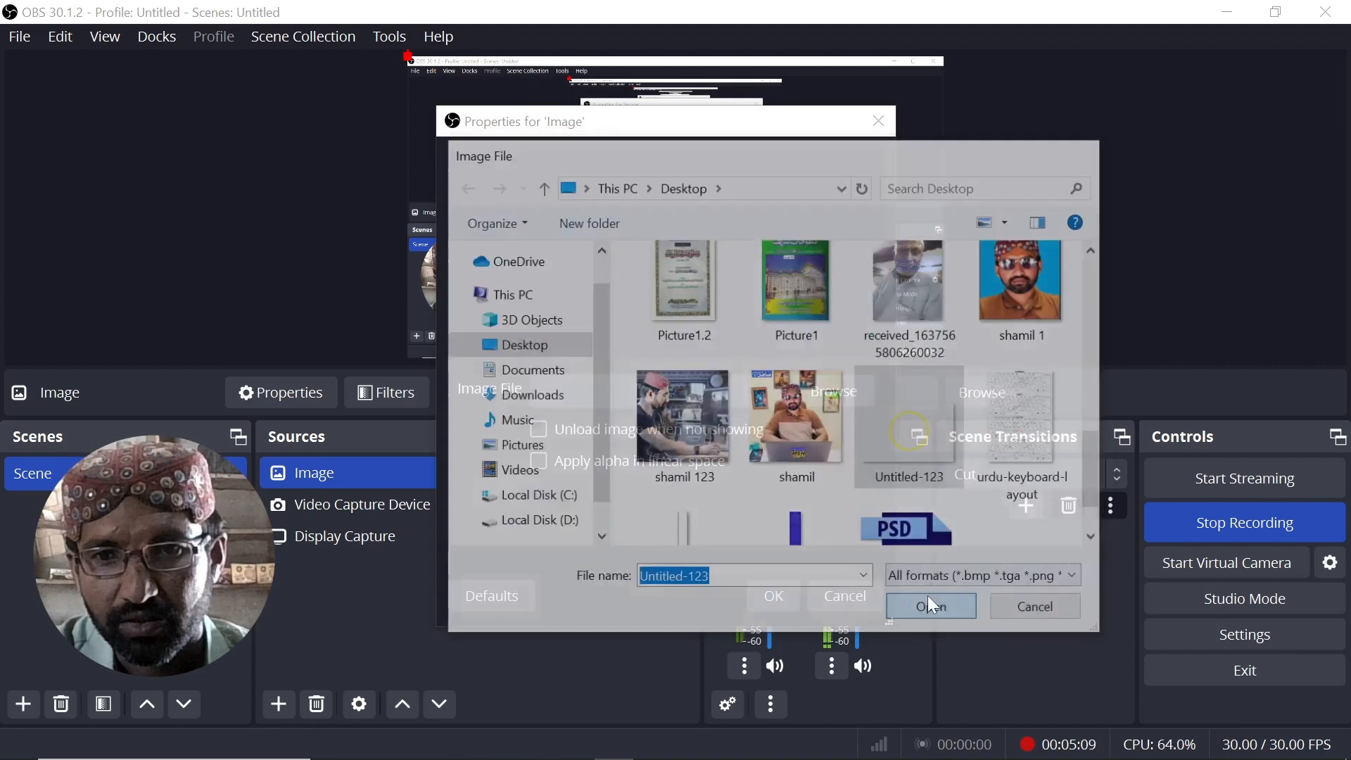
left_click(778, 593)
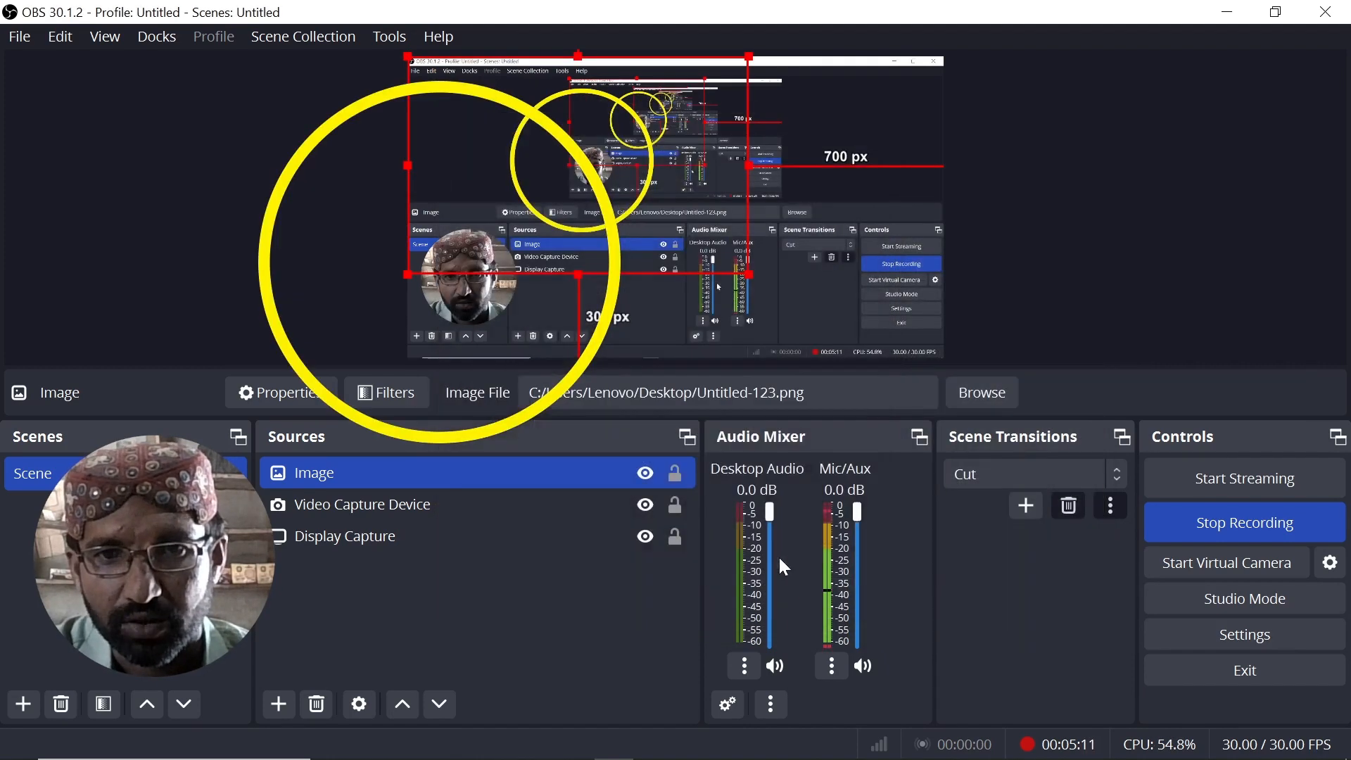
Shrink the yellow ring image and fit it around the circular camera picture, about 537 px from the canvas's top.
left_click_drag(746, 272, 646, 208)
left_click_drag(553, 181, 490, 320)
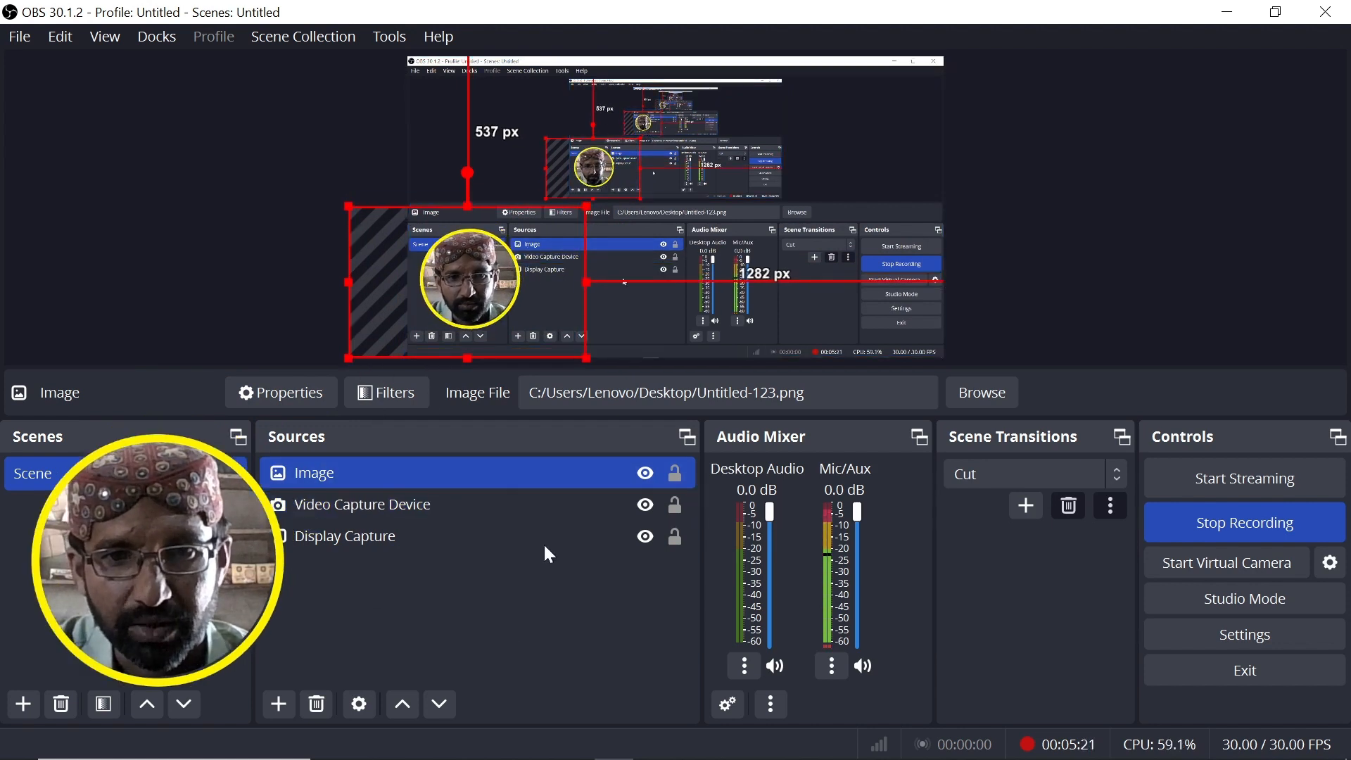
Lock the Image and Video Capture Device sources, then select the Display Capture source on the canvas.
left_click(675, 473)
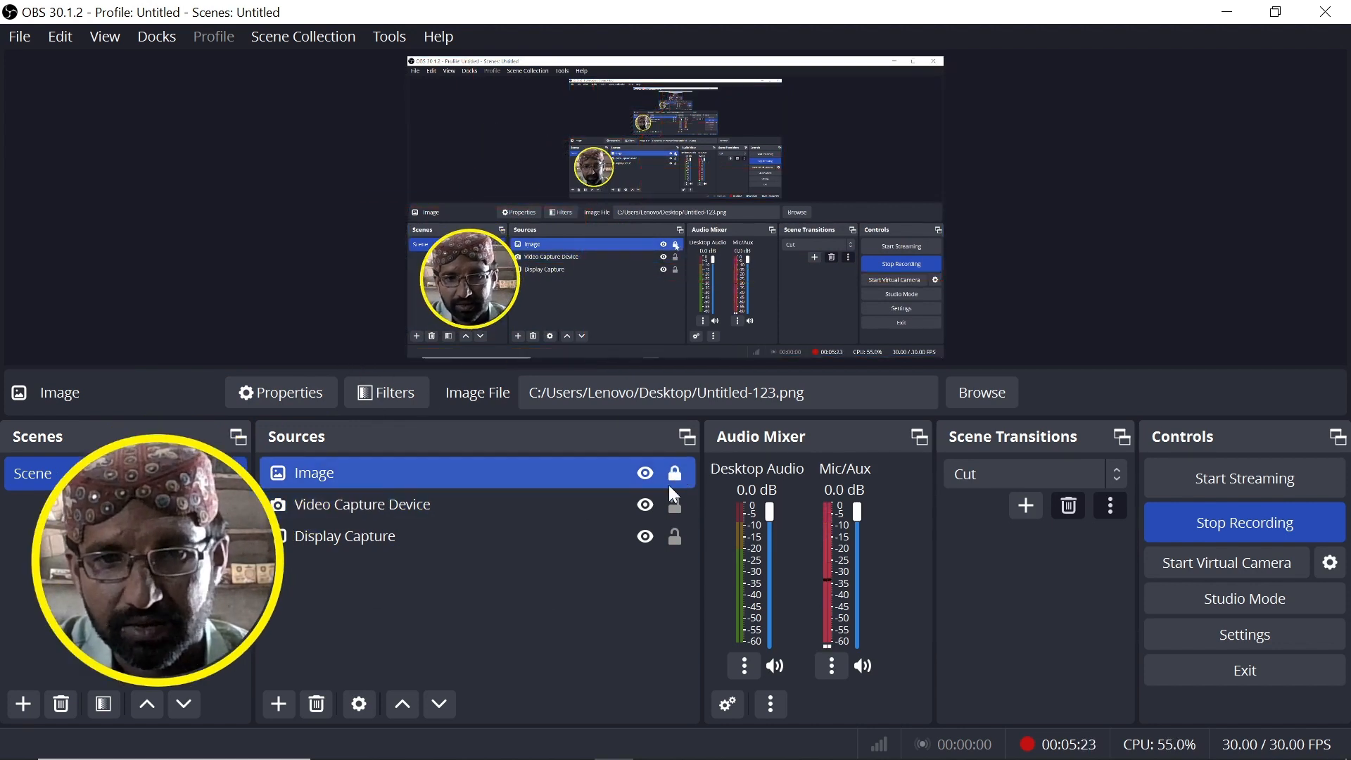
left_click(672, 506)
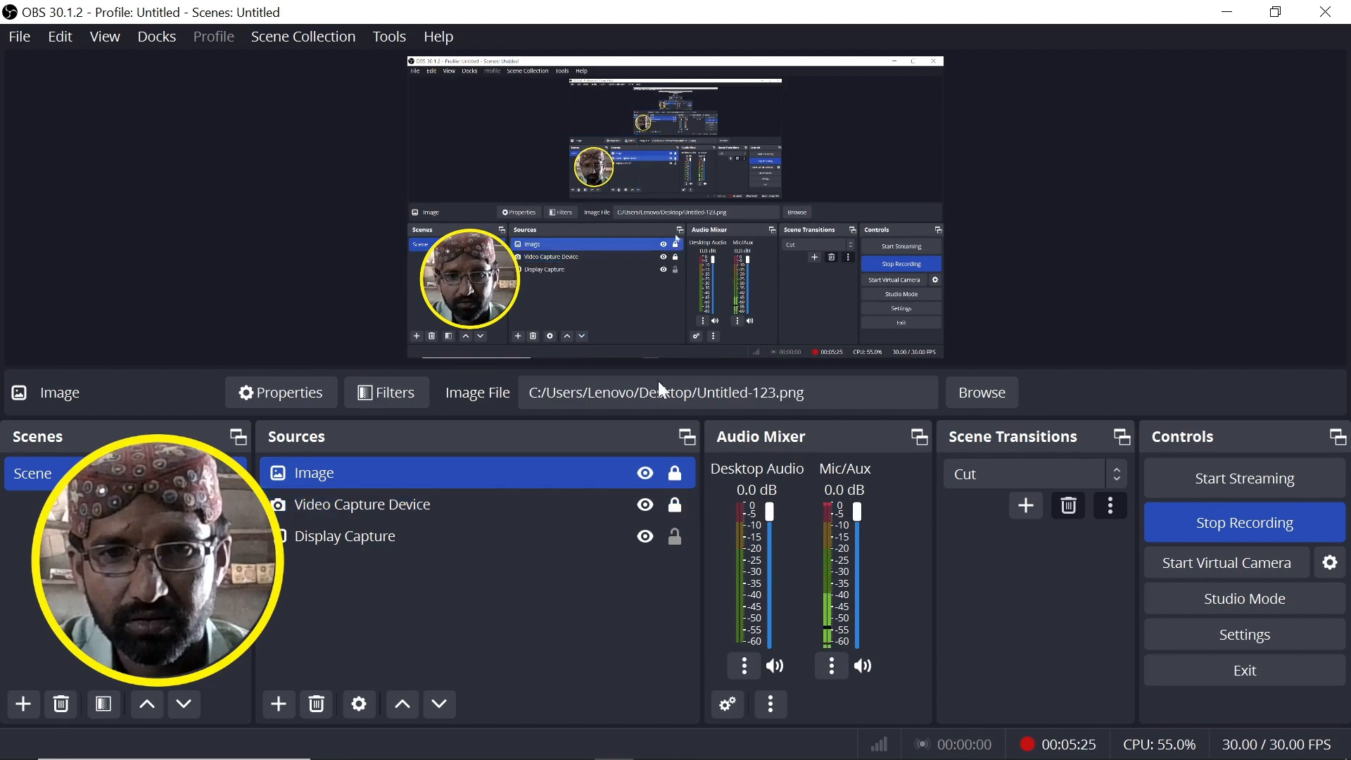
left_click(469, 120)
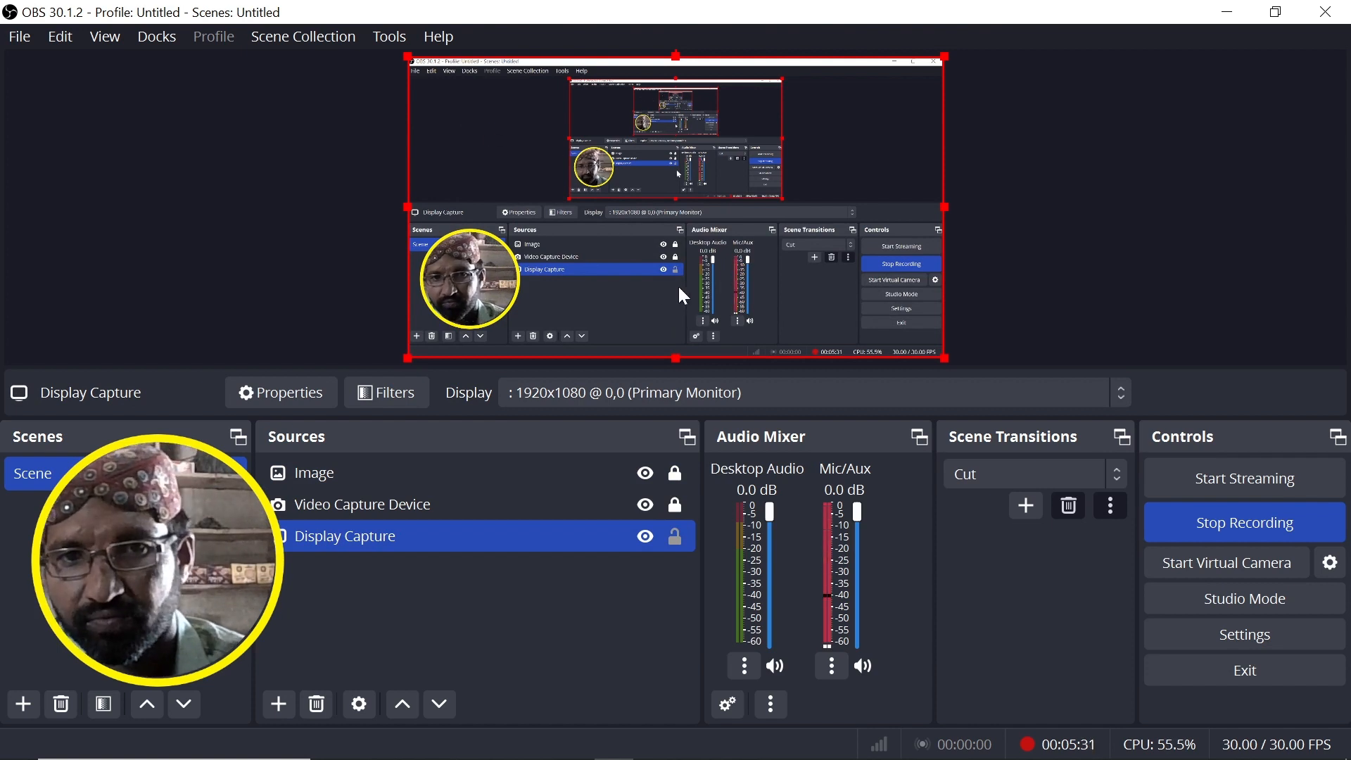
Switch to Photoshop and create a new 425 × 72 px document with transparent background contents.
left_click(1228, 13)
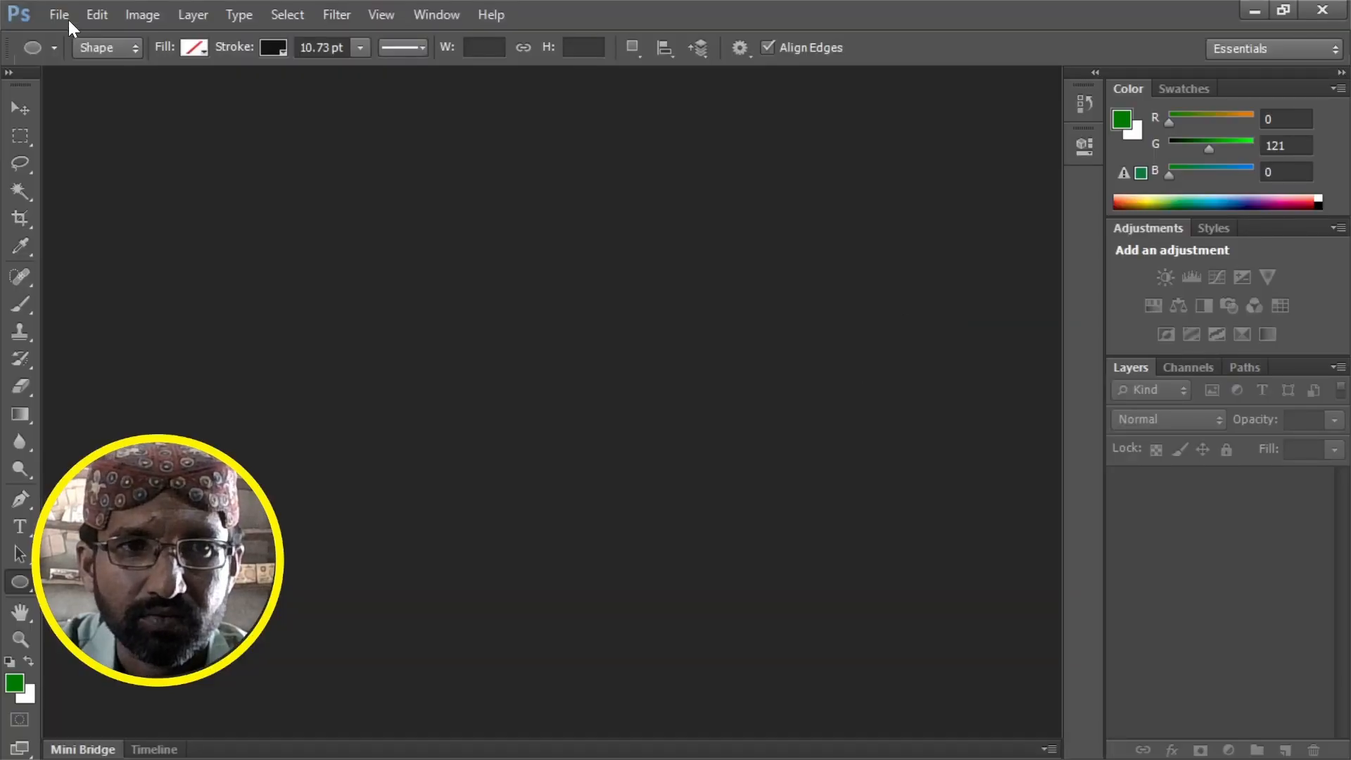
left_click(59, 14)
left_click(62, 37)
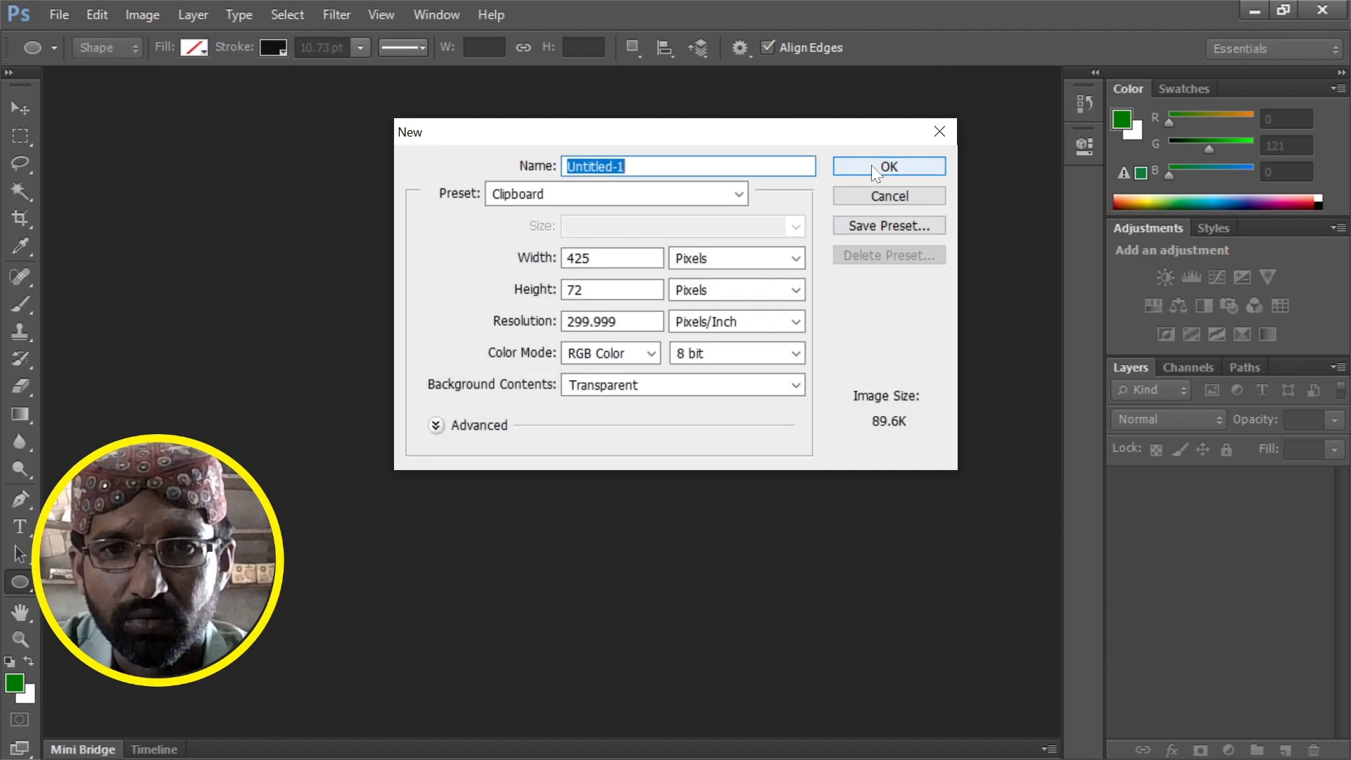
left_click(668, 385)
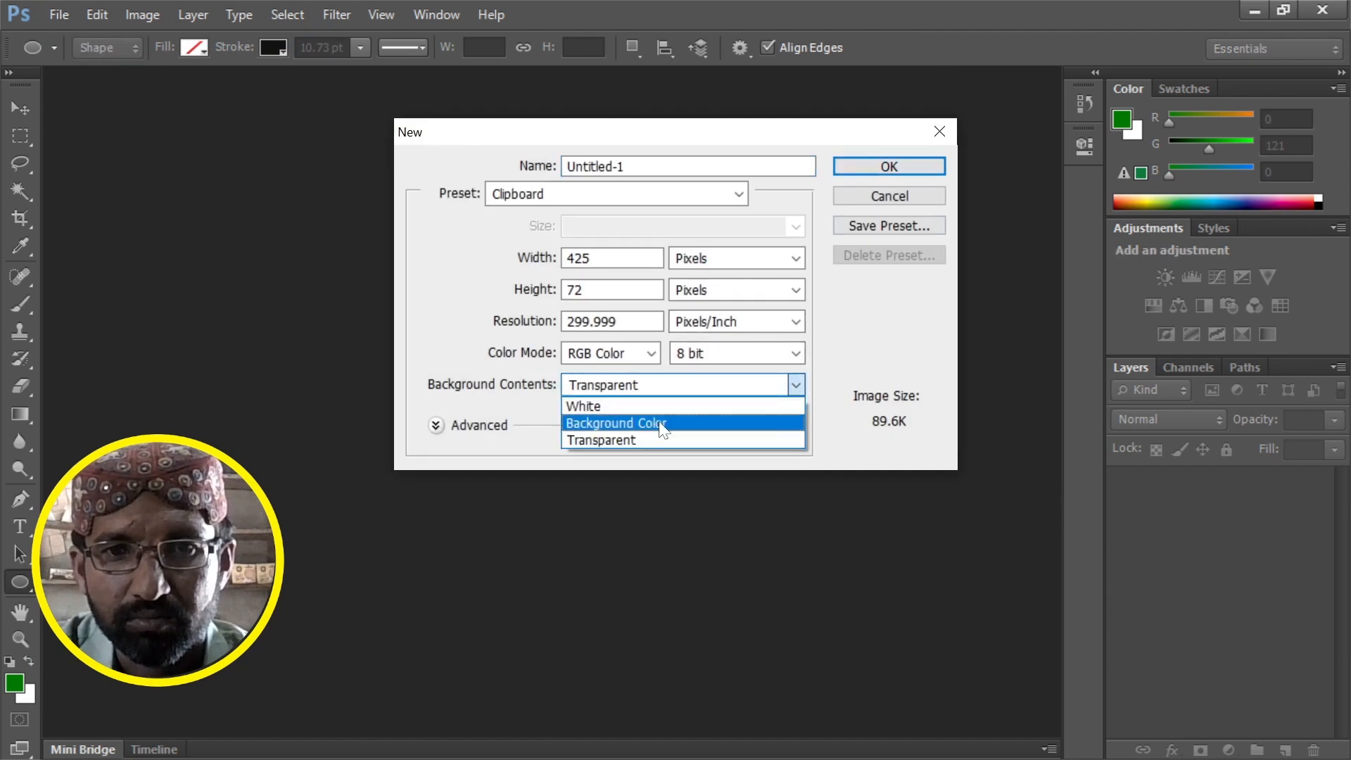
left_click(850, 172)
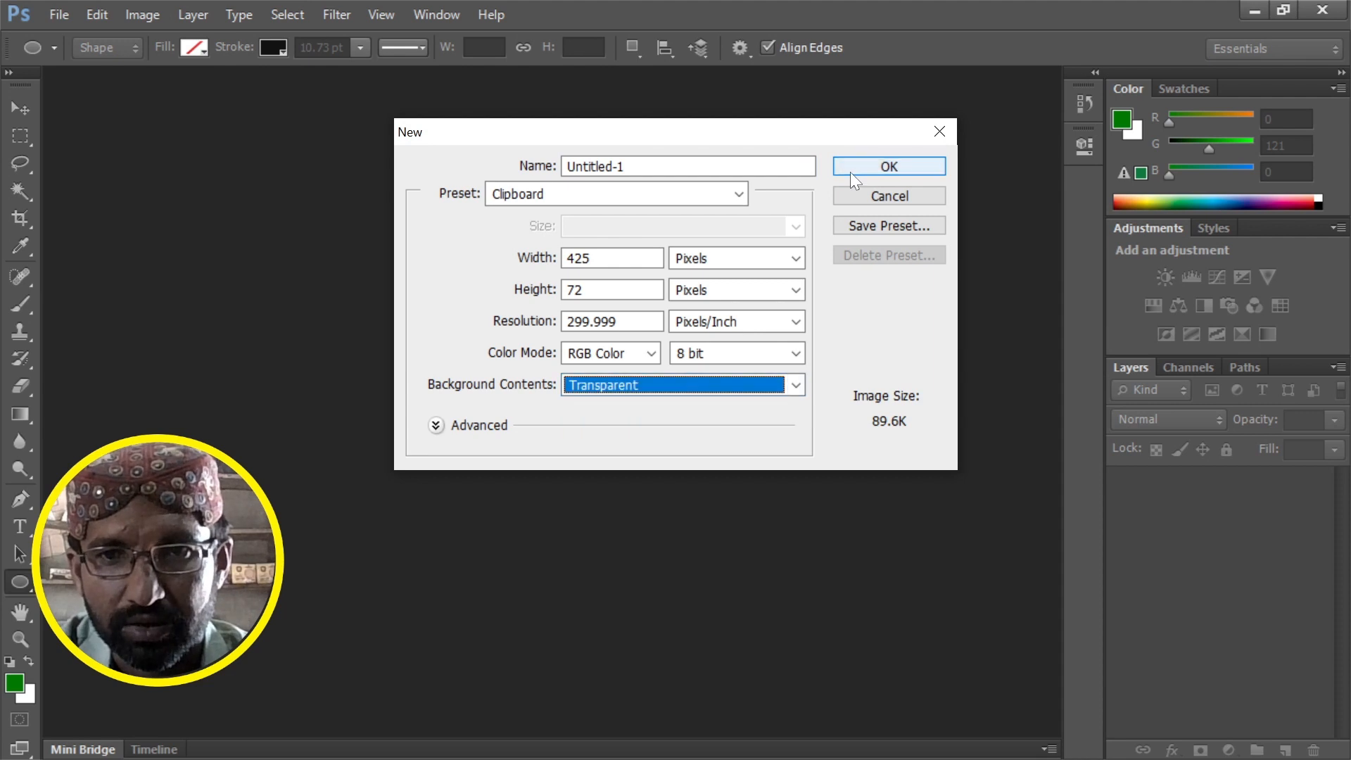
left_click(850, 172)
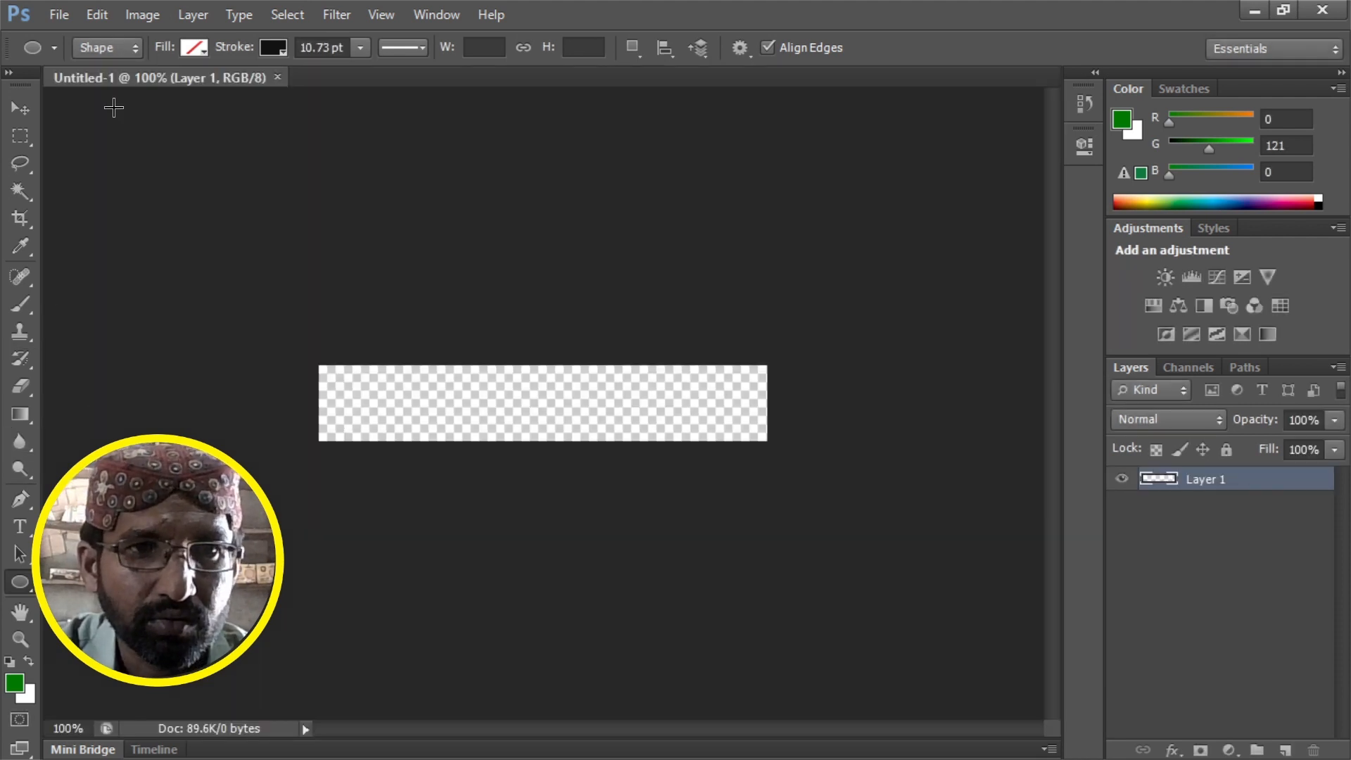
Create a second transparent document 1220 px wide and 780 px high.
left_click(61, 14)
left_click(73, 45)
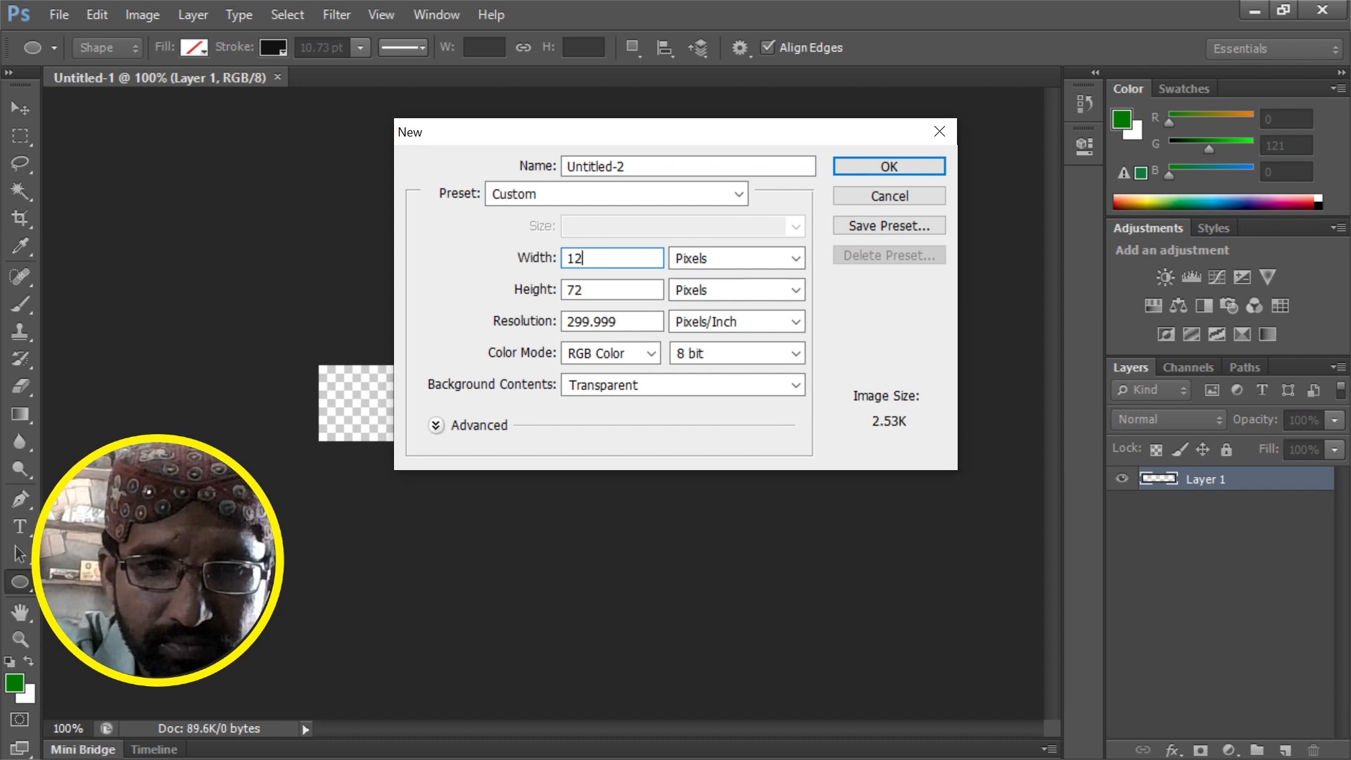
type("1220")
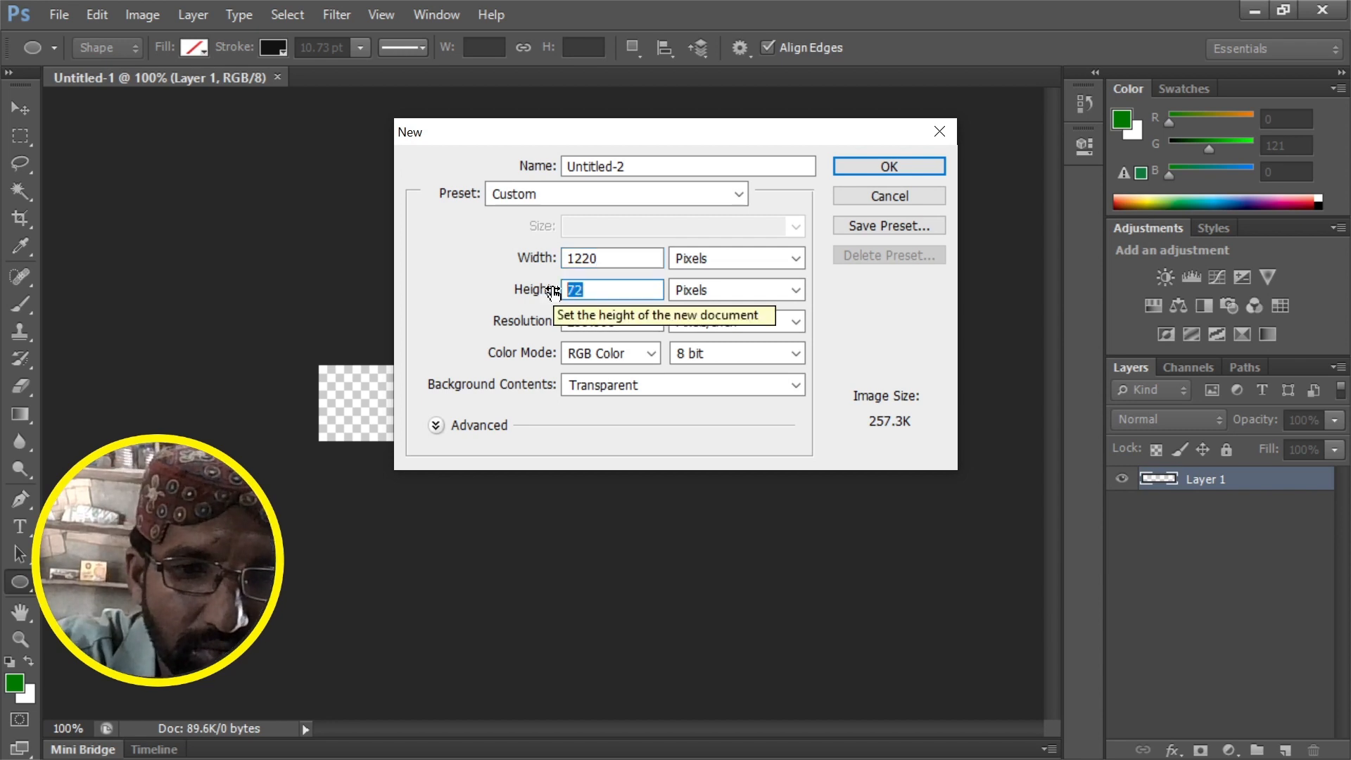
type("7")
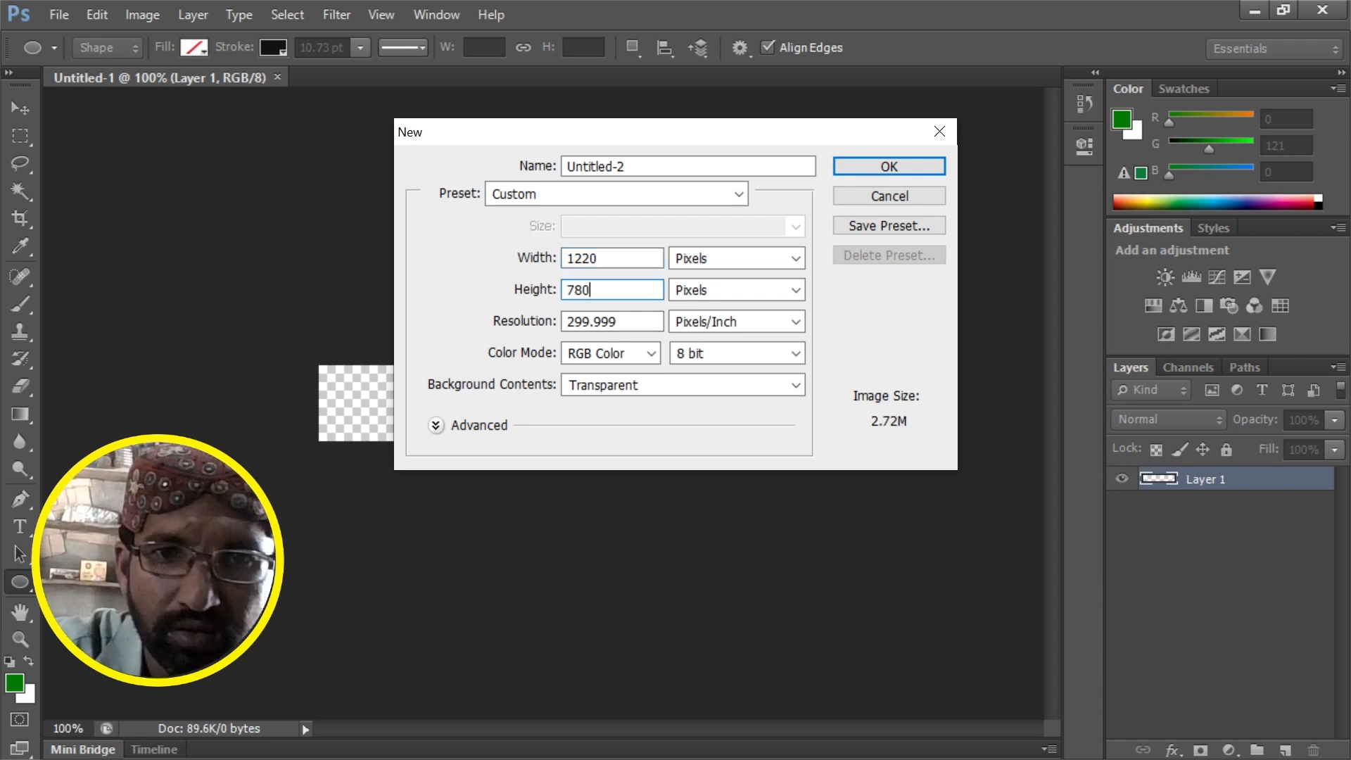
left_click(860, 166)
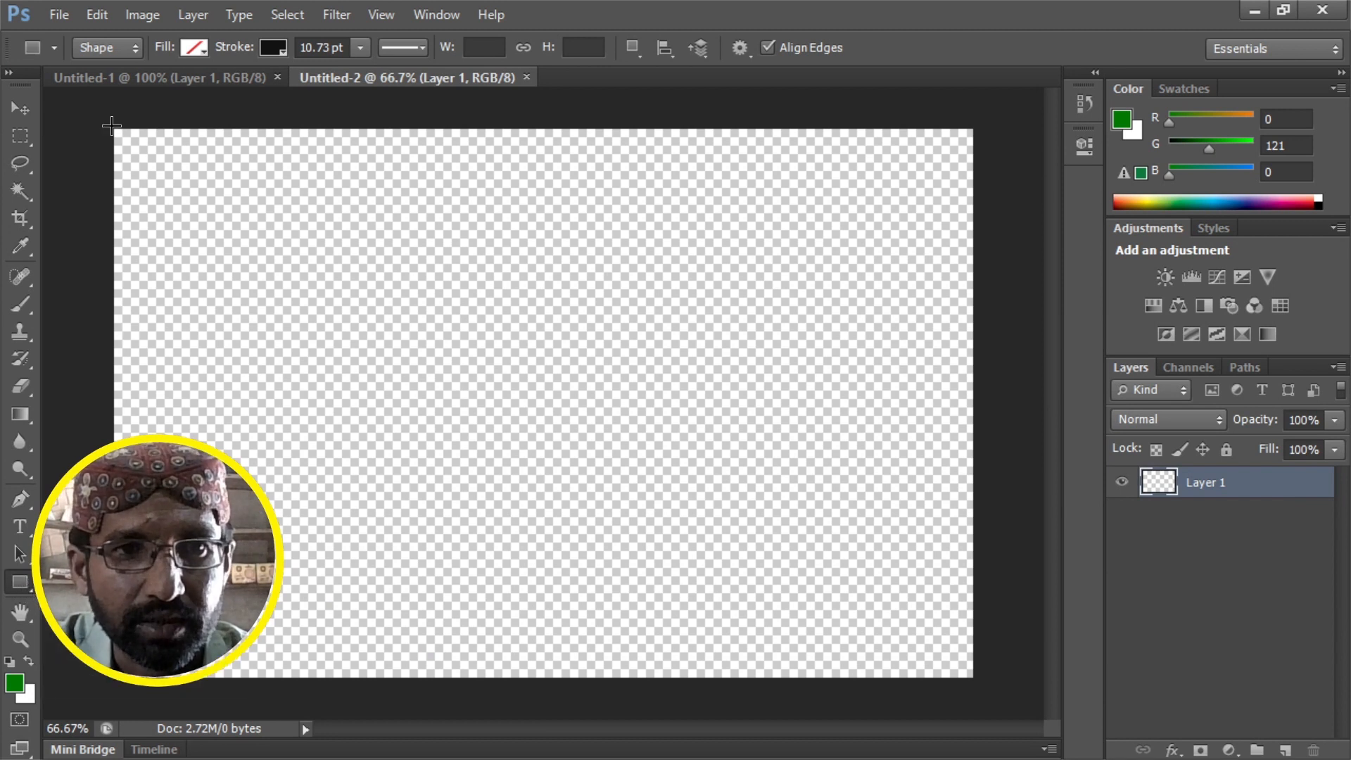
Draw a rectangle of about 1212 × 779 px over the whole canvas and fill it with dark blue.
left_click_drag(111, 126, 971, 704)
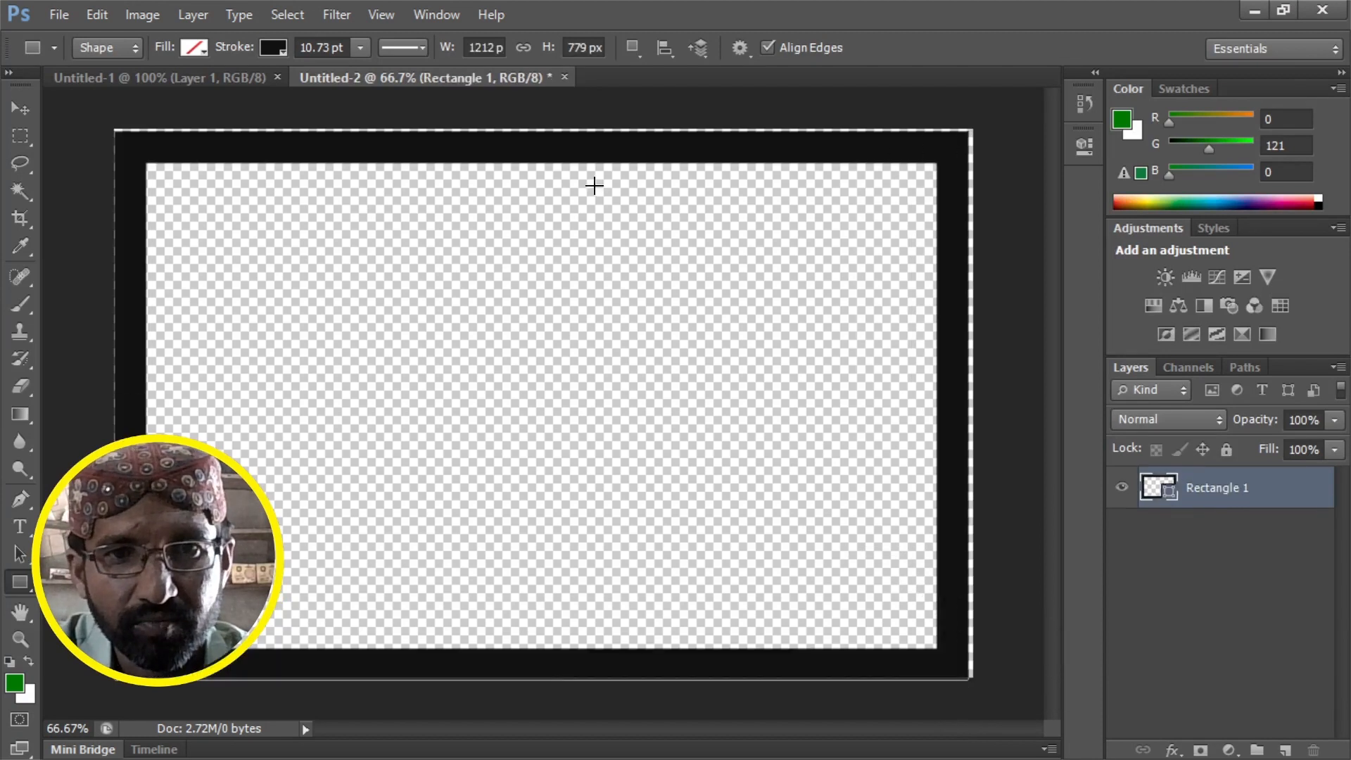
left_click(195, 48)
left_click(223, 224)
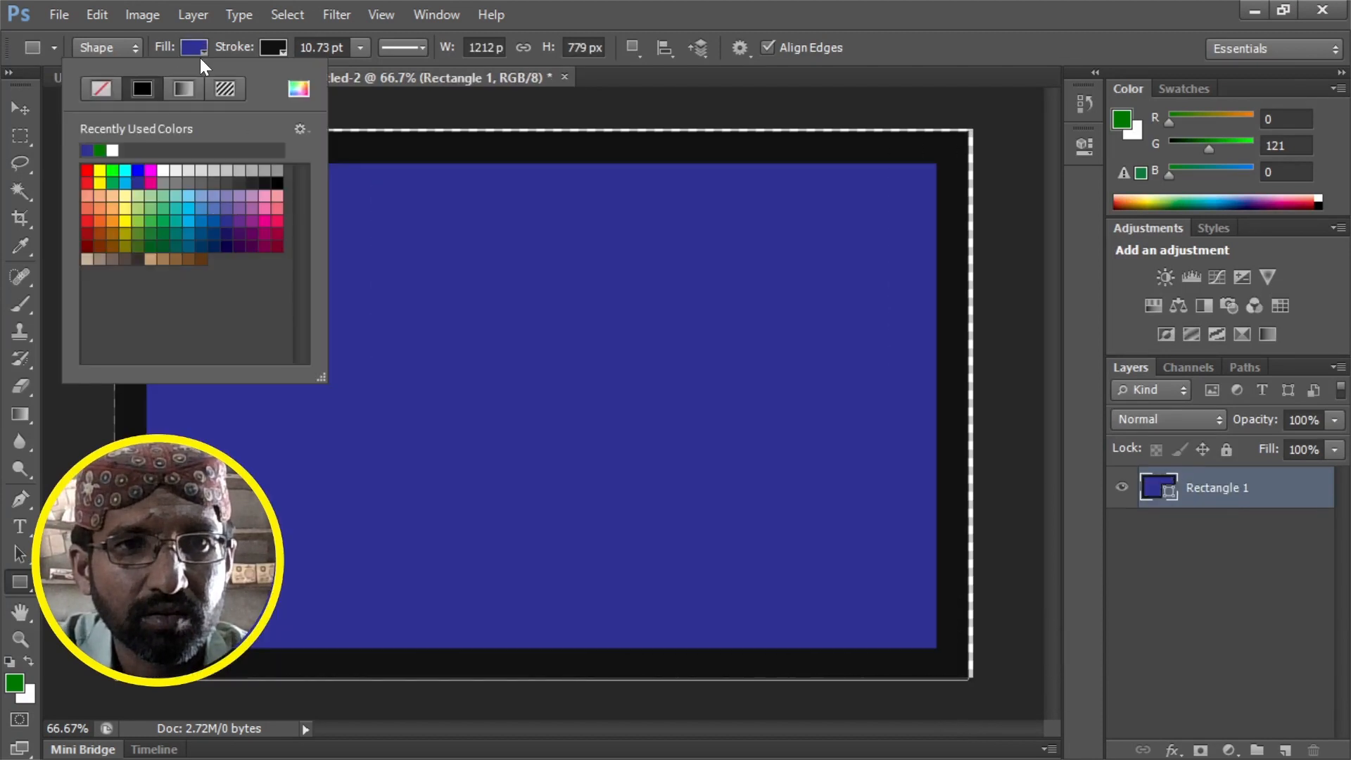
left_click(197, 55)
Reduce the blue rectangle's stroke width to 1.33 pt, keeping the stroke black.
left_click(273, 50)
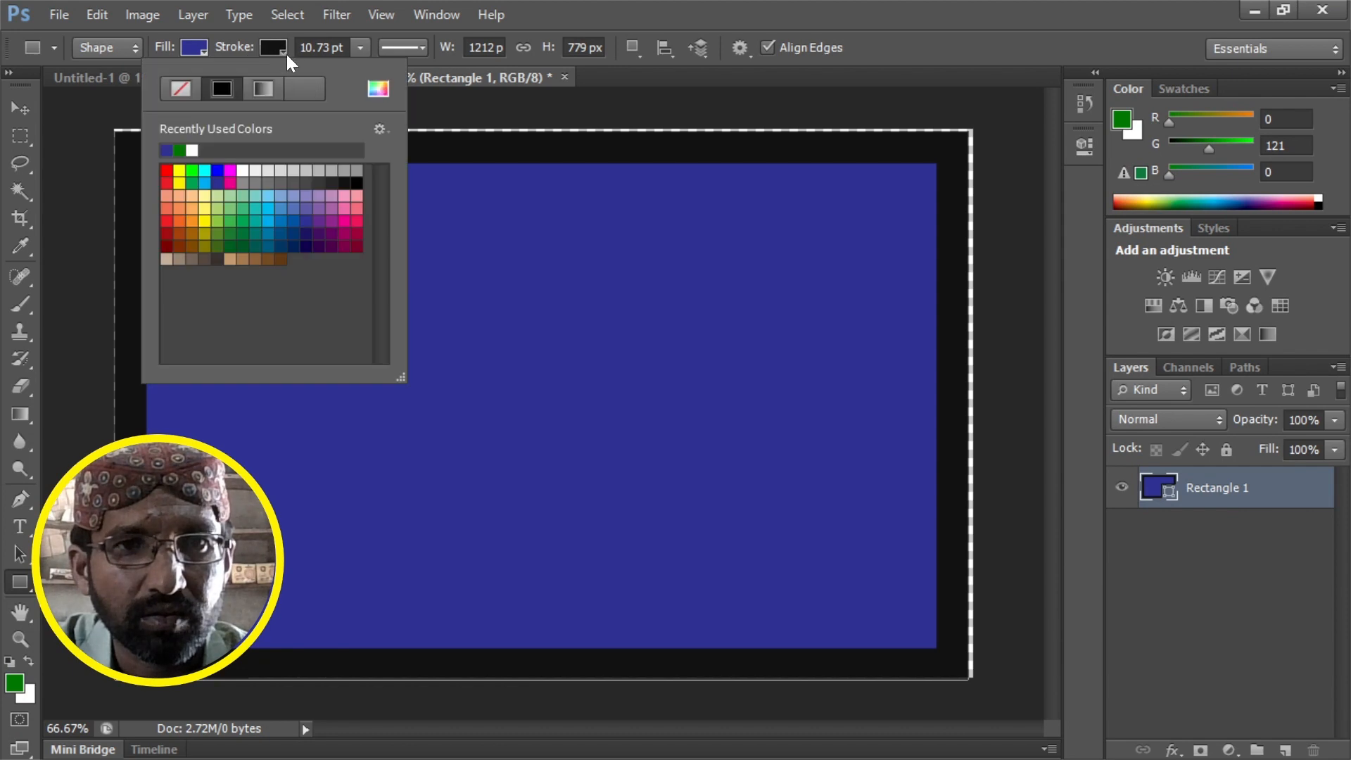
left_click(272, 46)
left_click(356, 46)
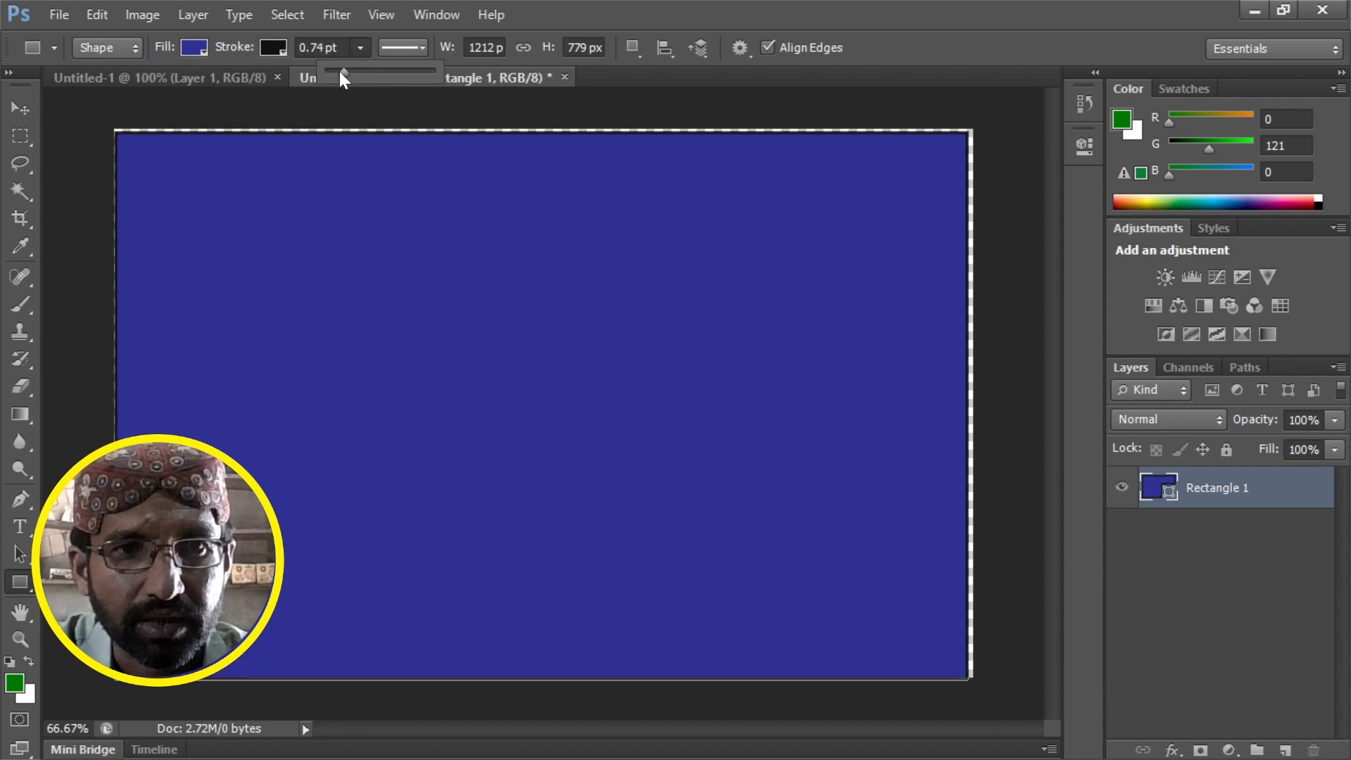
left_click_drag(339, 71, 344, 72)
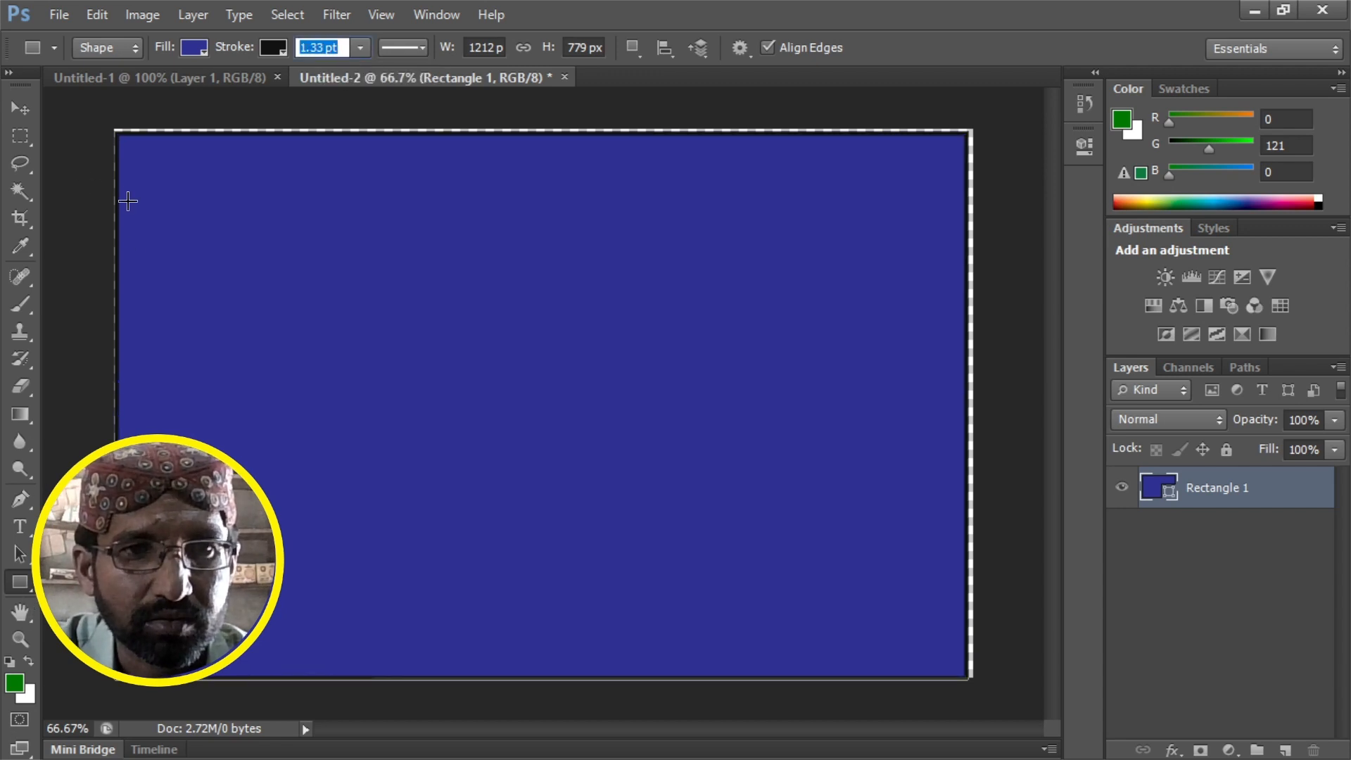
Draw a second rectangle of about 1088 × 692 px inside the blue one and fill it with pinkish red.
left_click_drag(516, 426, 913, 643)
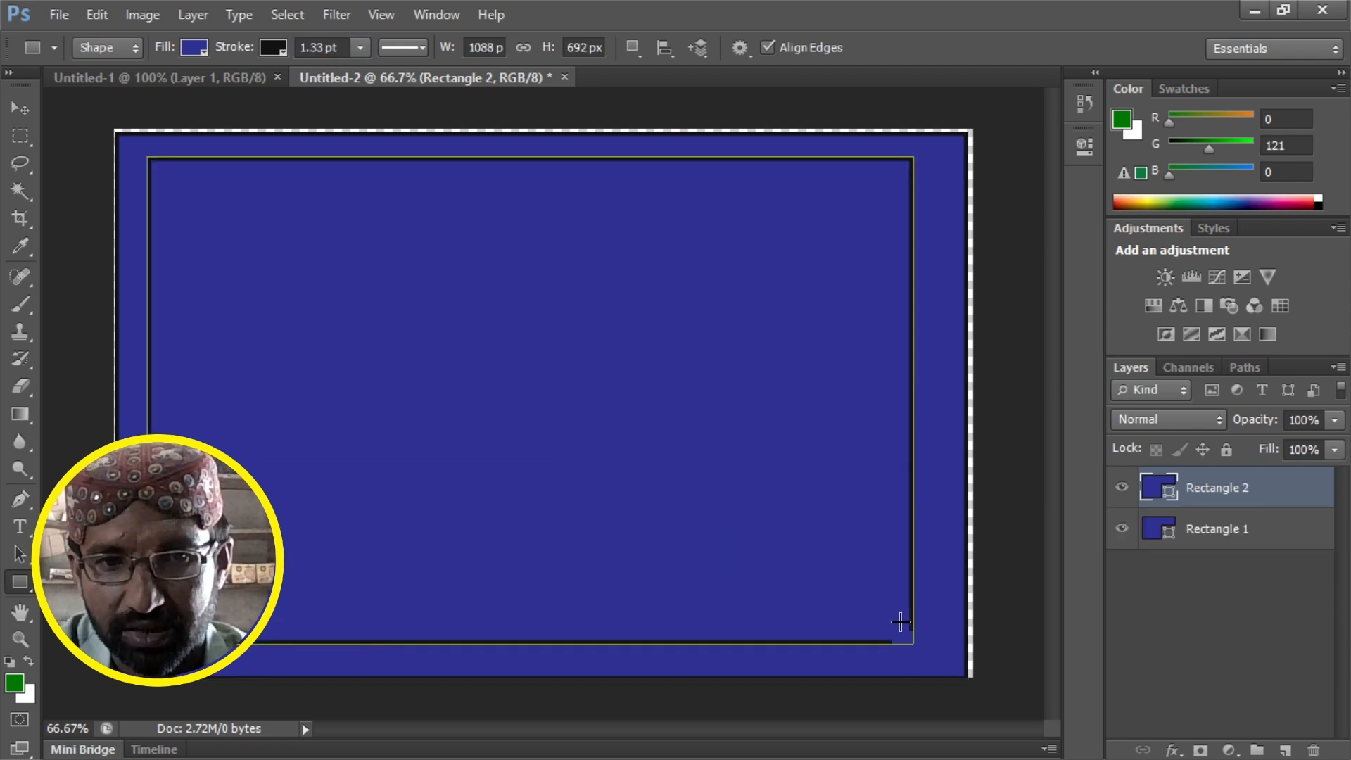
left_click(199, 51)
left_click(275, 221)
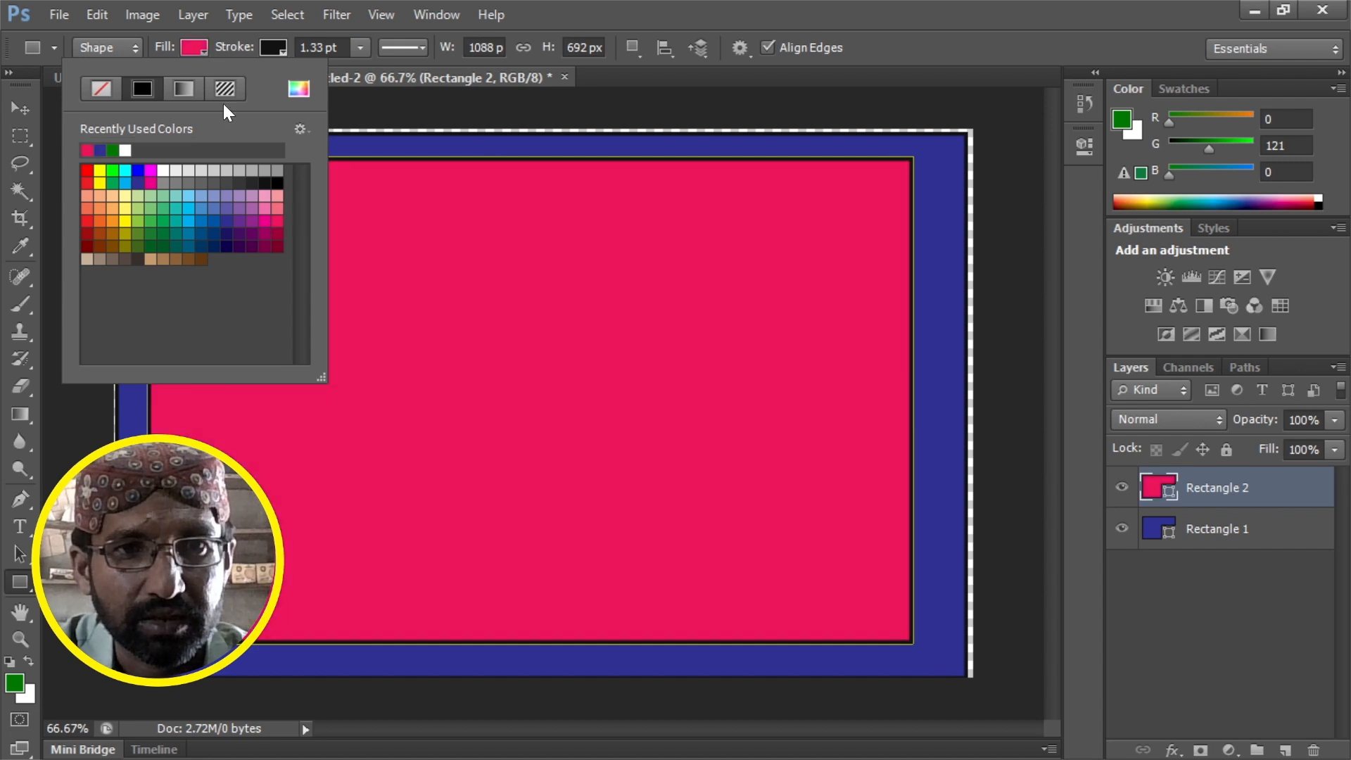
left_click(203, 53)
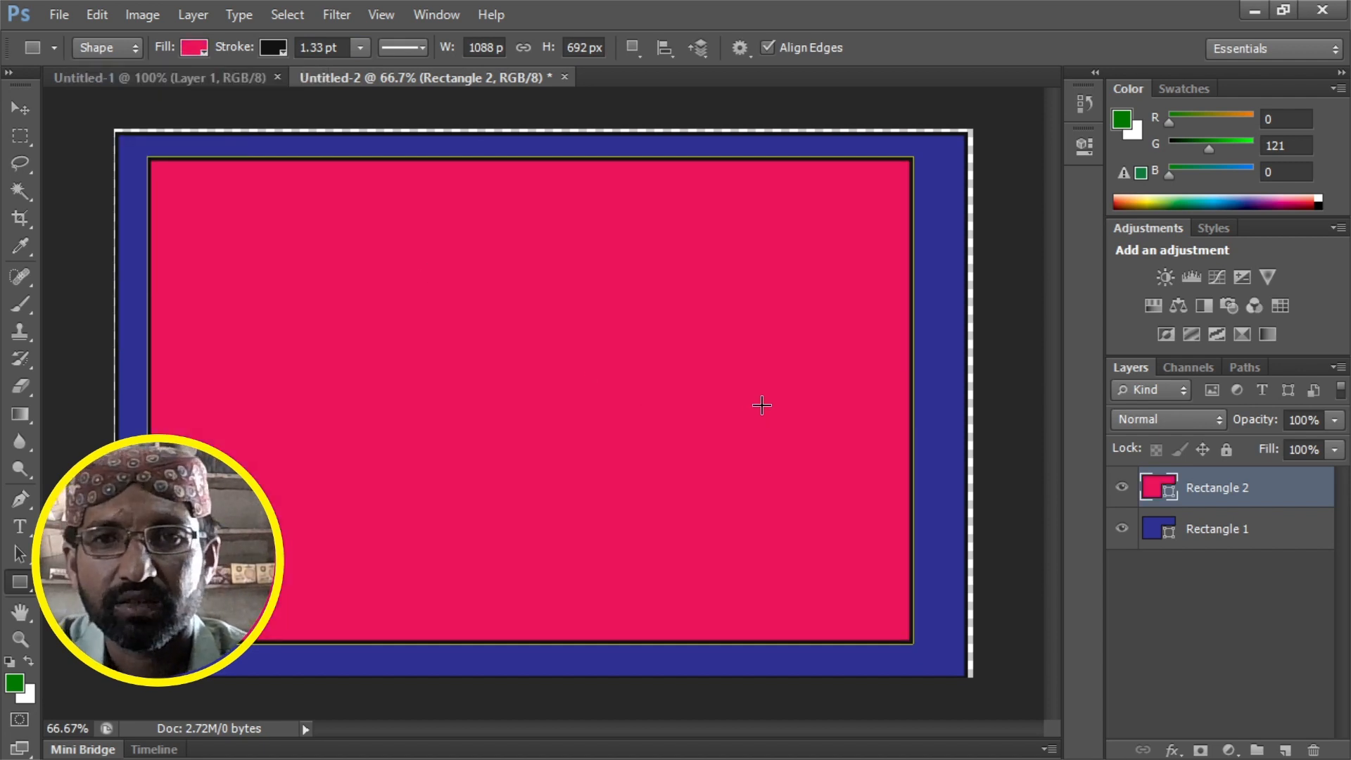
Minimize Photoshop and switch back to OBS Studio.
left_click(1254, 12)
left_click(625, 751)
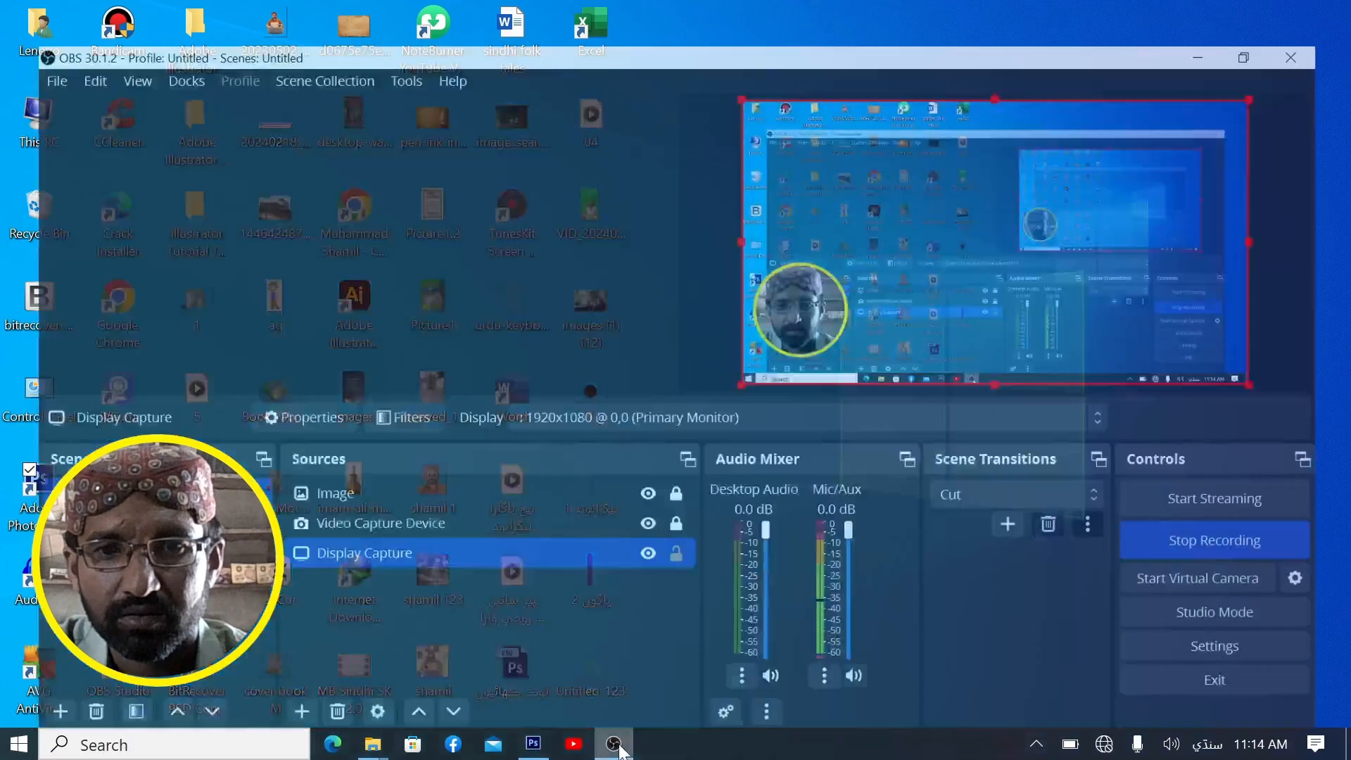